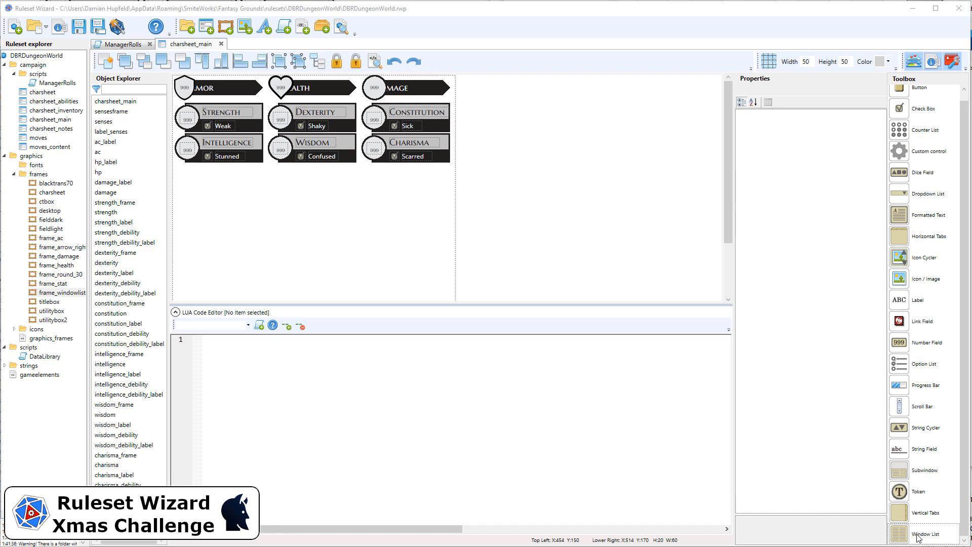
Step: Add a Window List control below the Intelligence block on charsheet_main and set its X position to 5
drag(918, 535, 239, 189)
drag(309, 208, 247, 189)
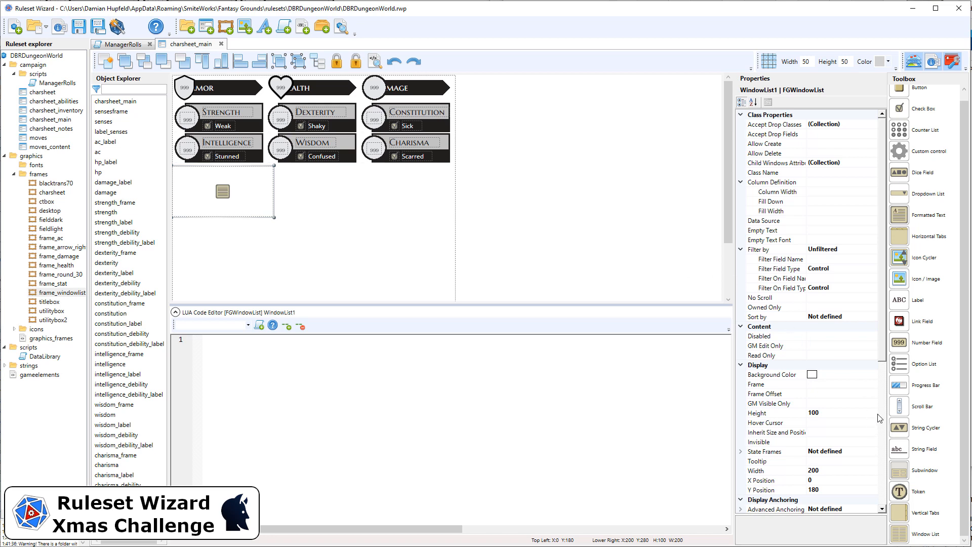
click(825, 479)
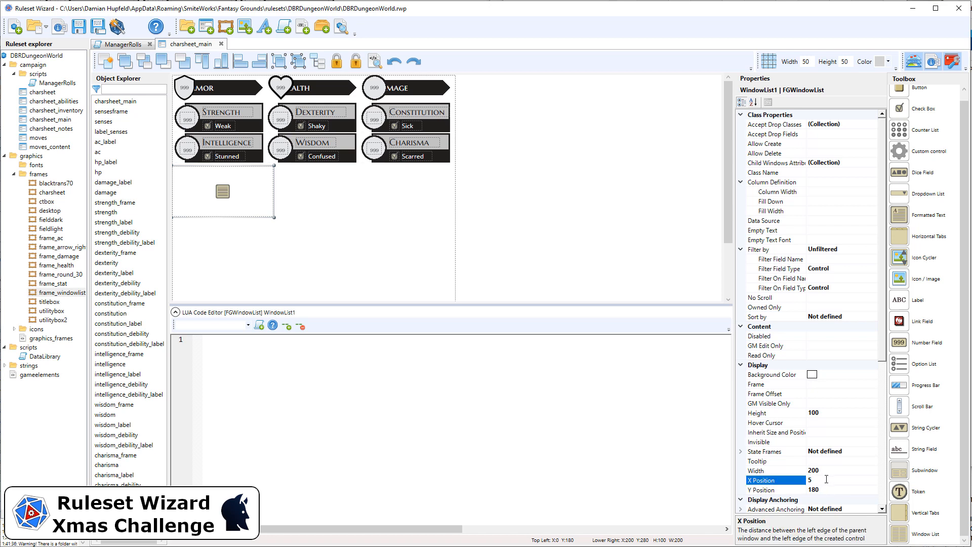
click(841, 490)
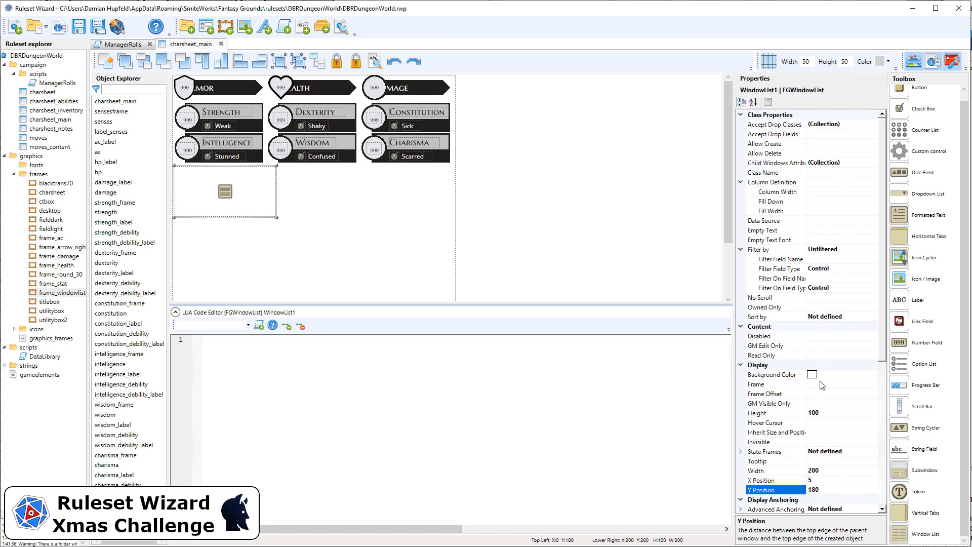
Step: Assign frame_windowlist as the window list's frame
click(859, 385)
click(874, 385)
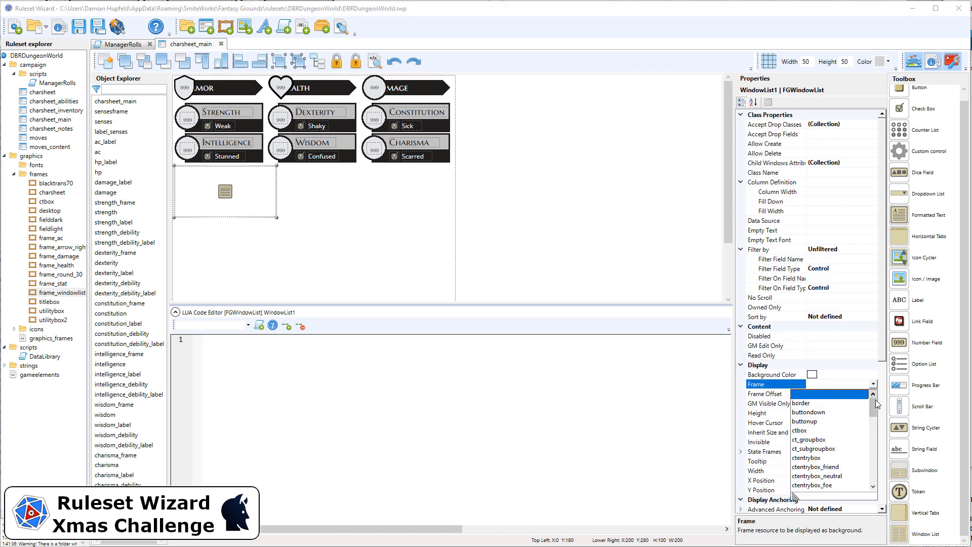
scroll(876, 399, down, 2)
click(824, 459)
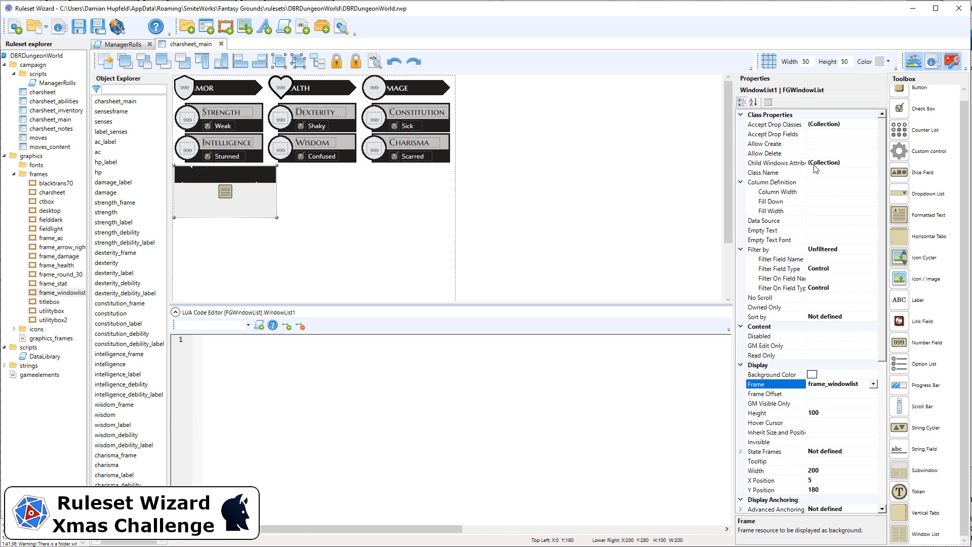
Step: Set the window list's class name to moves and allow both creating and deleting entries
click(833, 173)
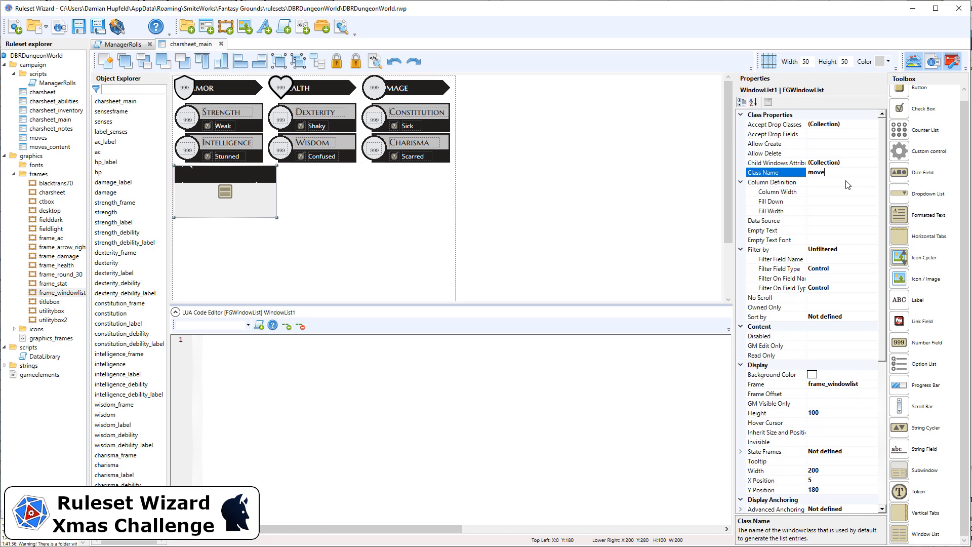
click(827, 143)
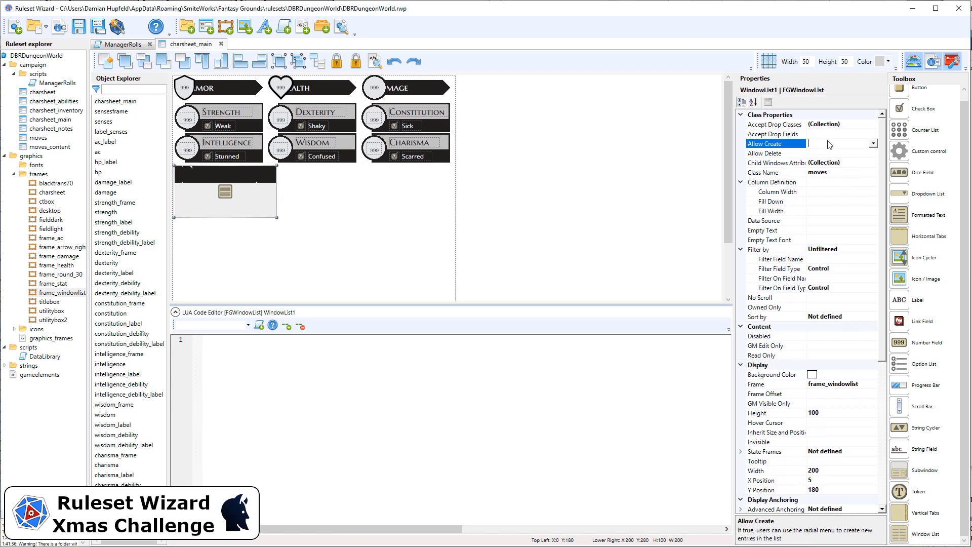
double_click(823, 143)
double_click(824, 153)
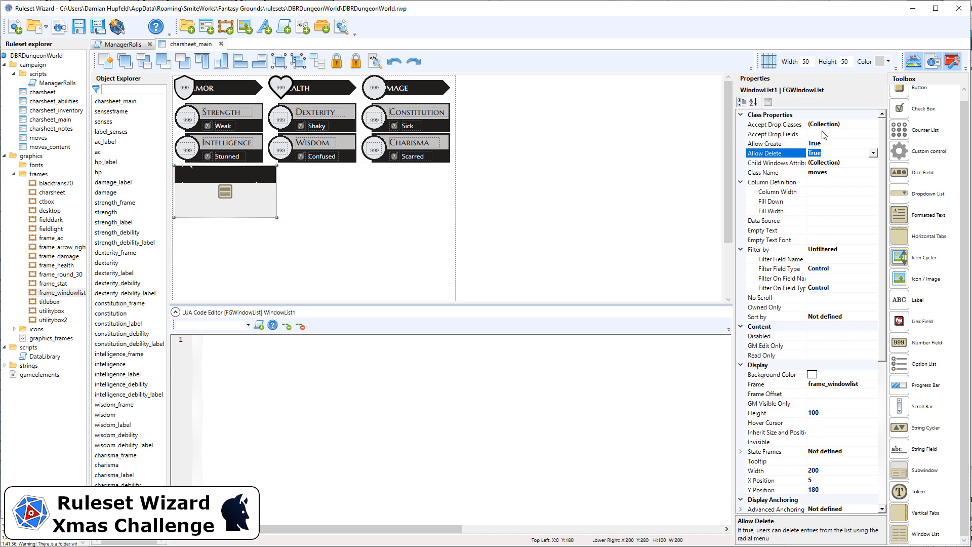
Step: Add an accepted drop class to the window list with the class name move
click(842, 164)
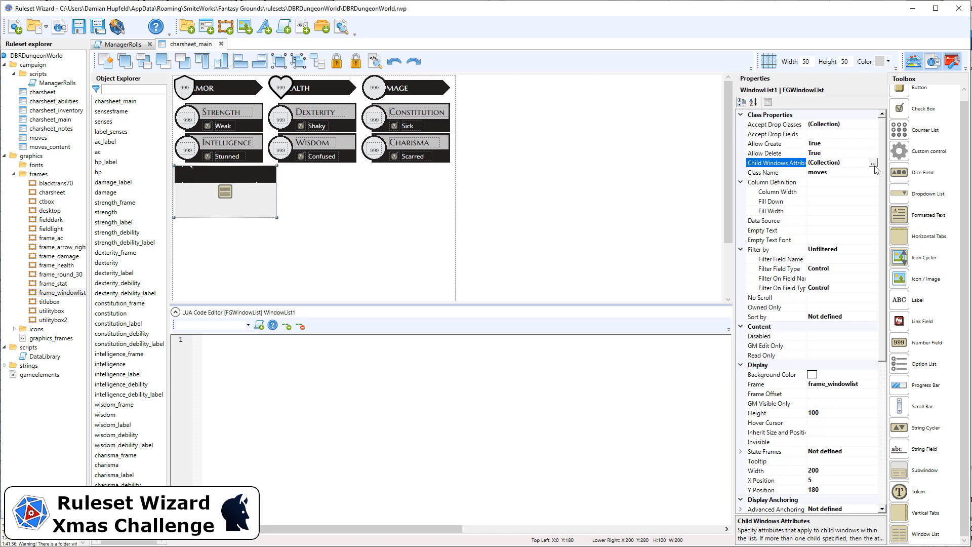
click(856, 124)
click(880, 125)
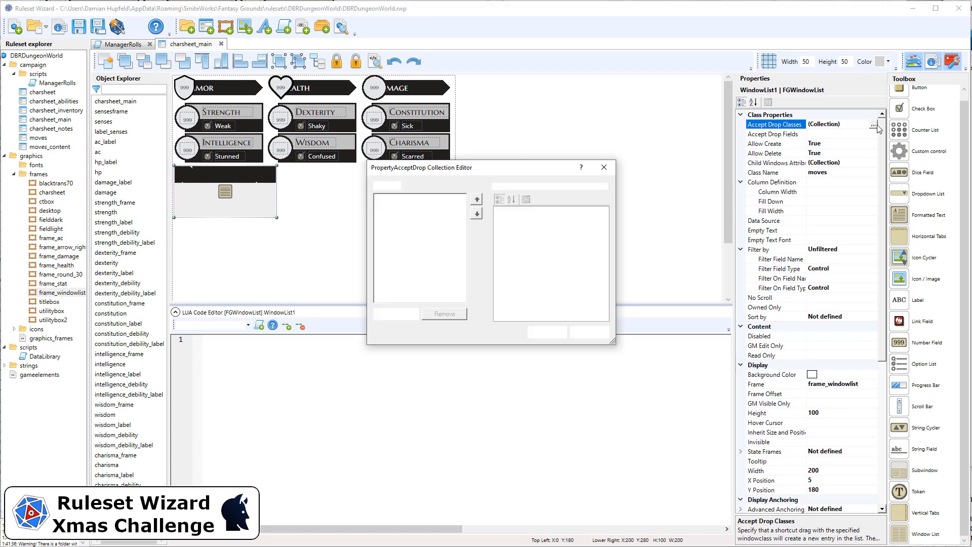
click(413, 315)
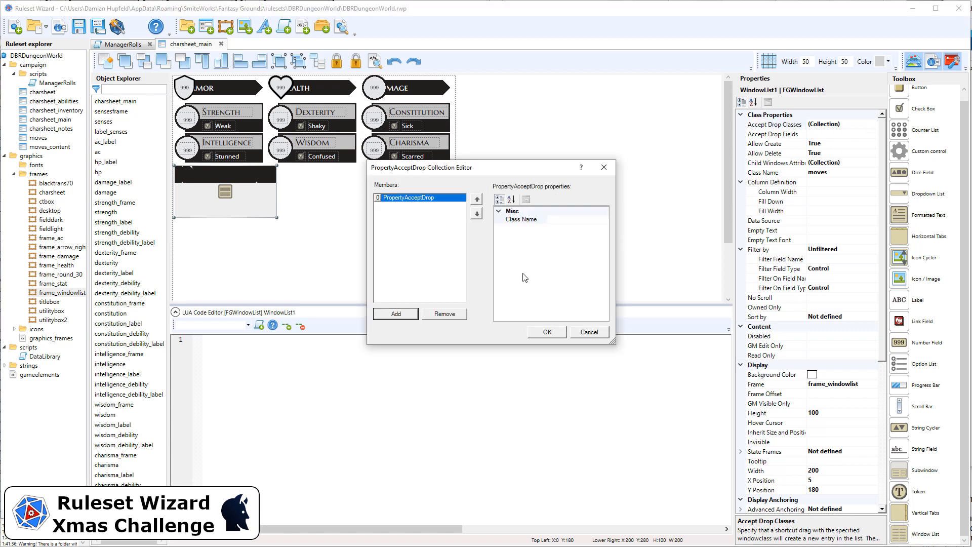
click(571, 219)
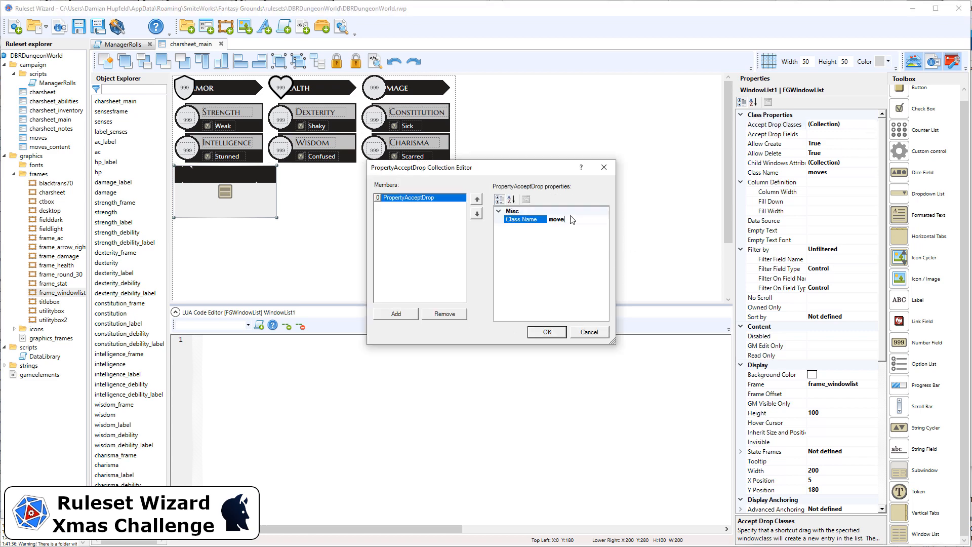
text(move)
click(556, 330)
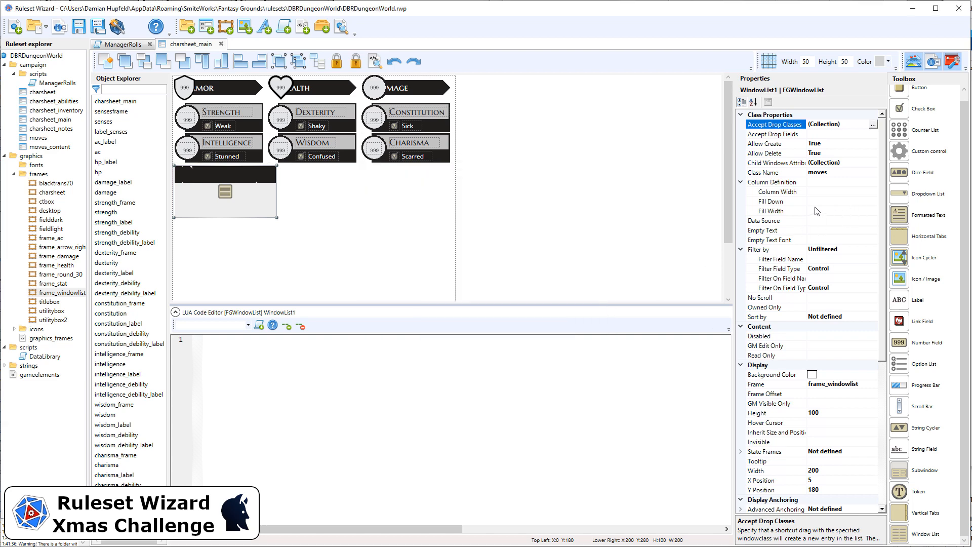
Step: Set the window list's data source to .basicmoves and name the control moves_basic
click(827, 221)
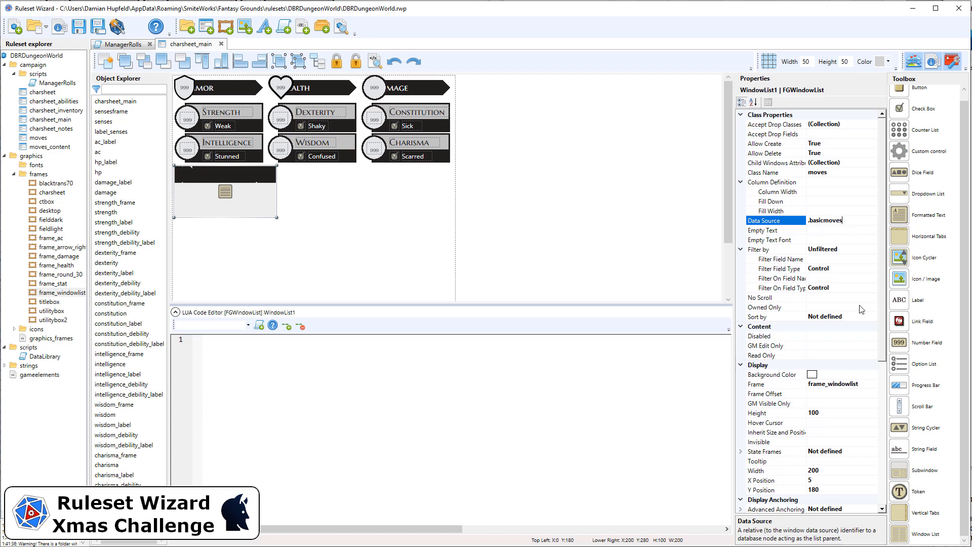
scroll(862, 309, down, 8)
click(856, 451)
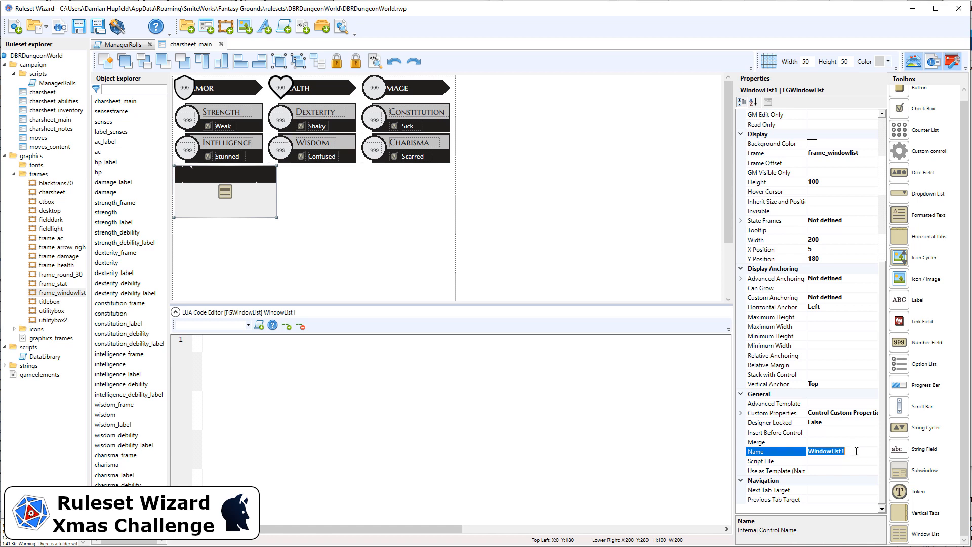
text(moves_basic)
Step: Change the window list's data source to .movesbasic
scroll(824, 202, up, 8)
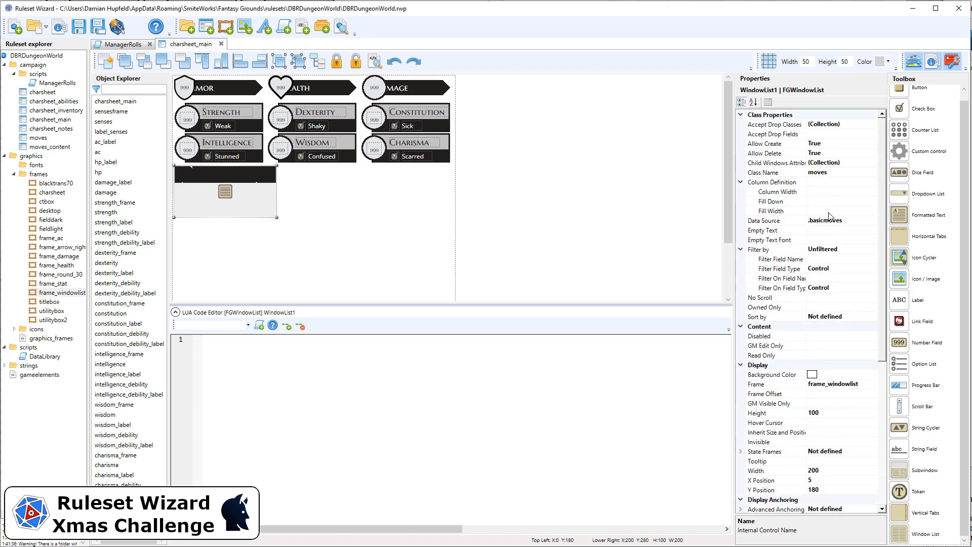
click(829, 221)
drag(810, 221, 827, 223)
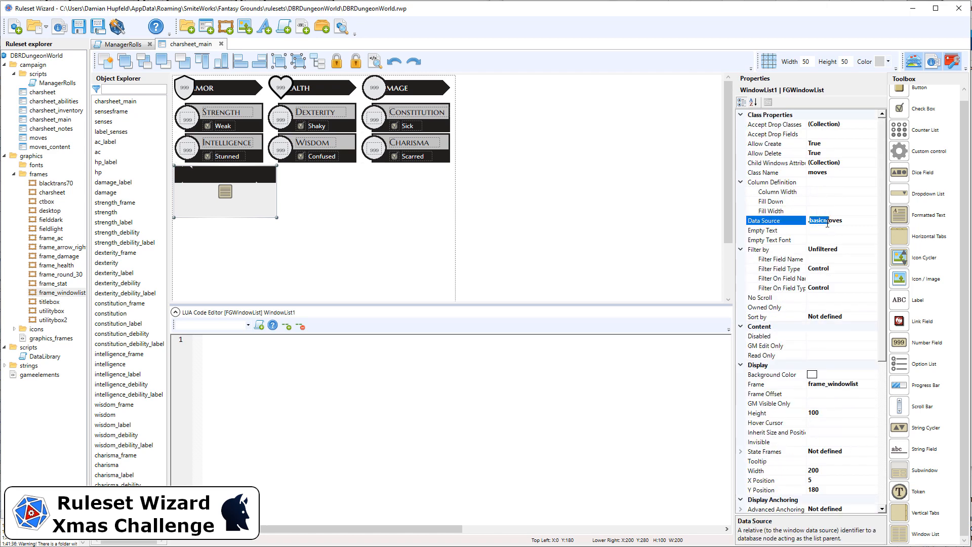
text(moves)
Step: Allow the window list to grow vertically and set its minimum height to 100
scroll(858, 209, down, 8)
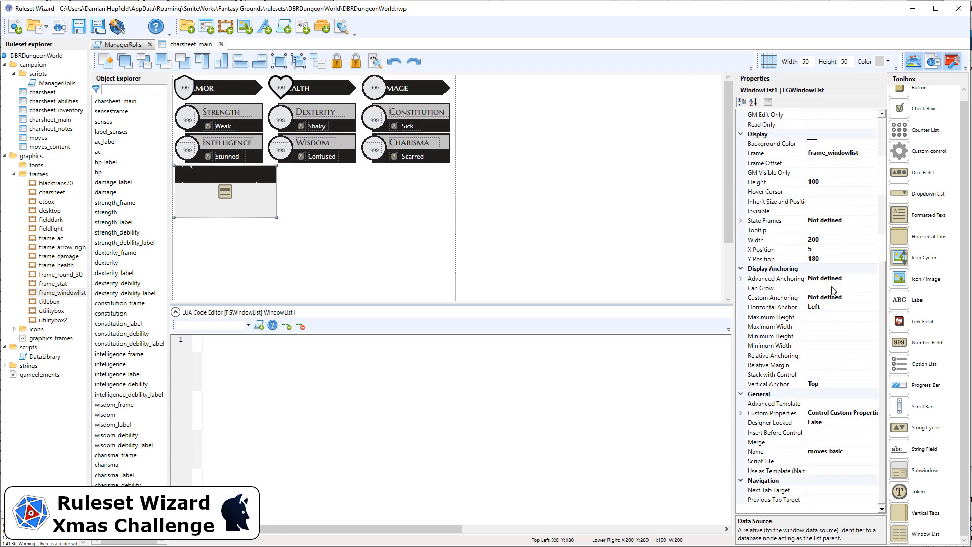
click(833, 288)
double_click(833, 288)
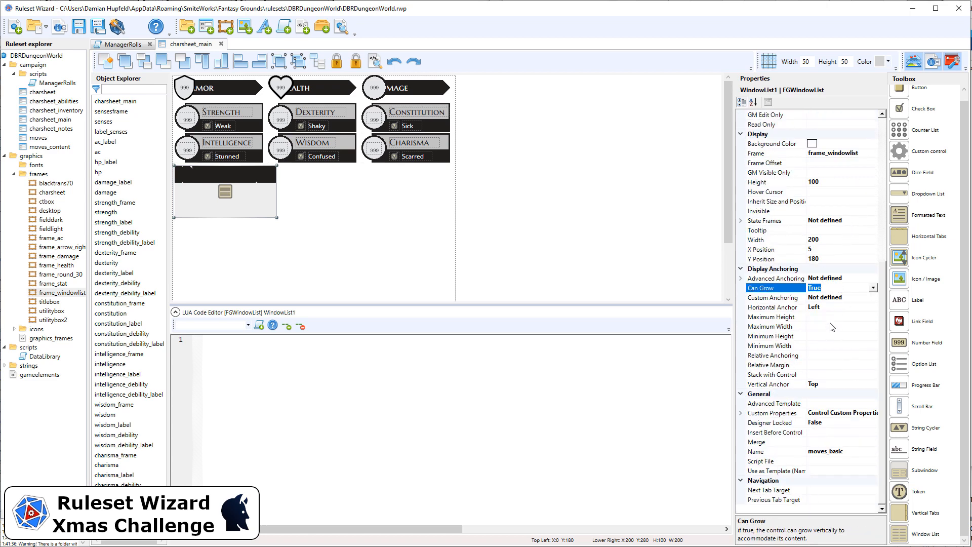
click(828, 336)
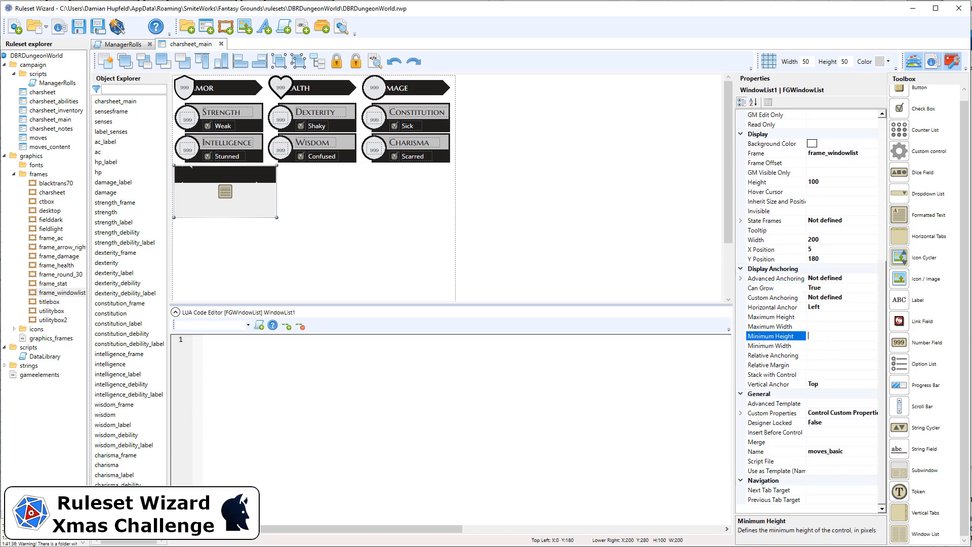
text(100)
key(Return)
click(832, 182)
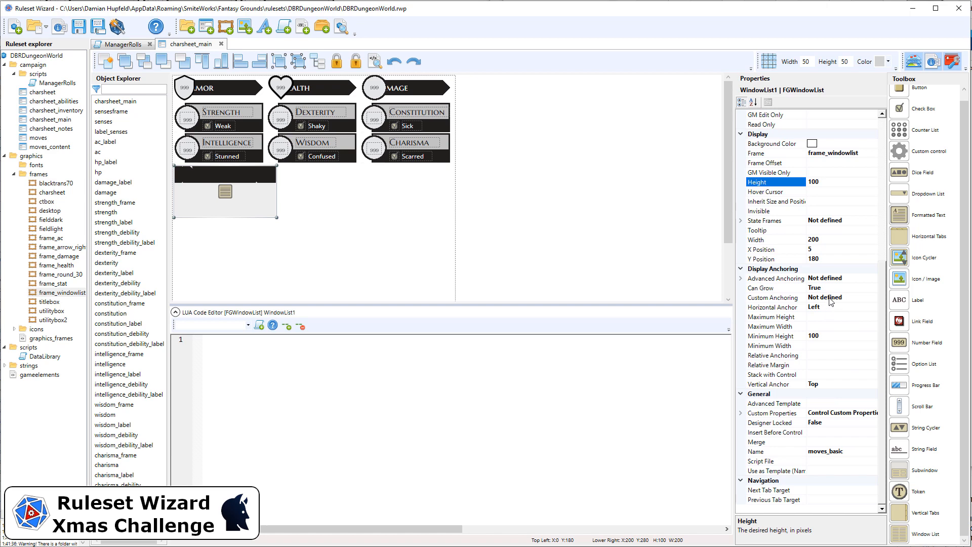
Step: Set the window list's frame offset to 5,33,5,8
scroll(830, 301, up, 2)
scroll(831, 301, up, 3)
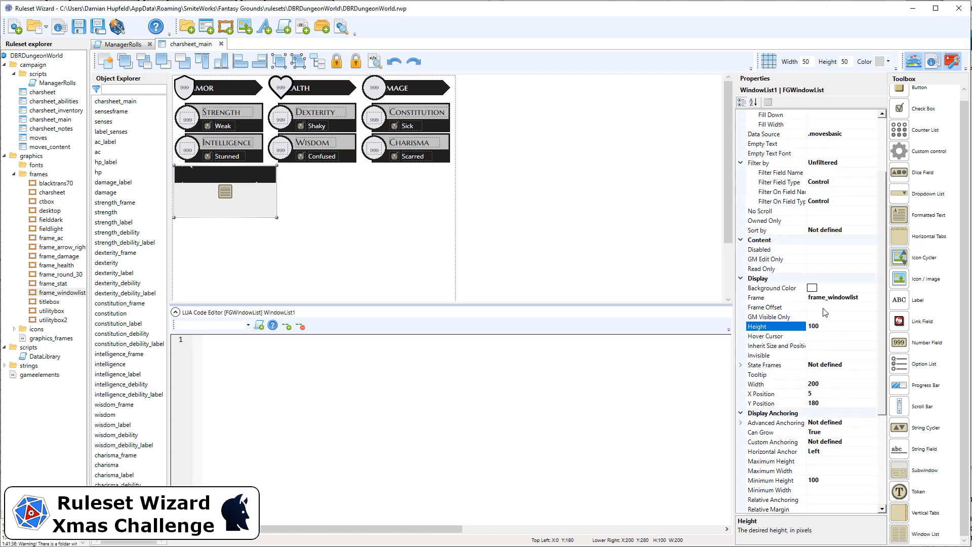
click(823, 307)
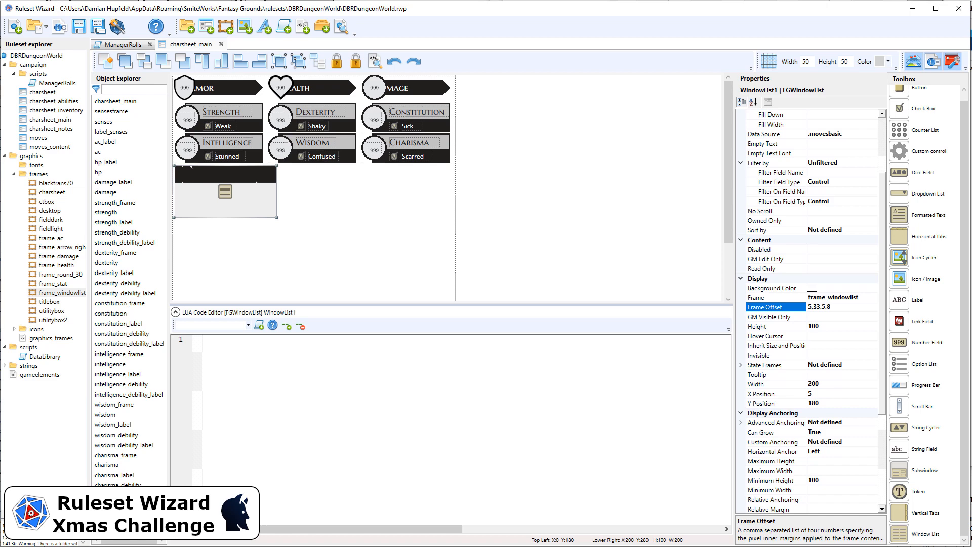
Step: Change the window list's class name to moves_charsheet
scroll(840, 379, down, 3)
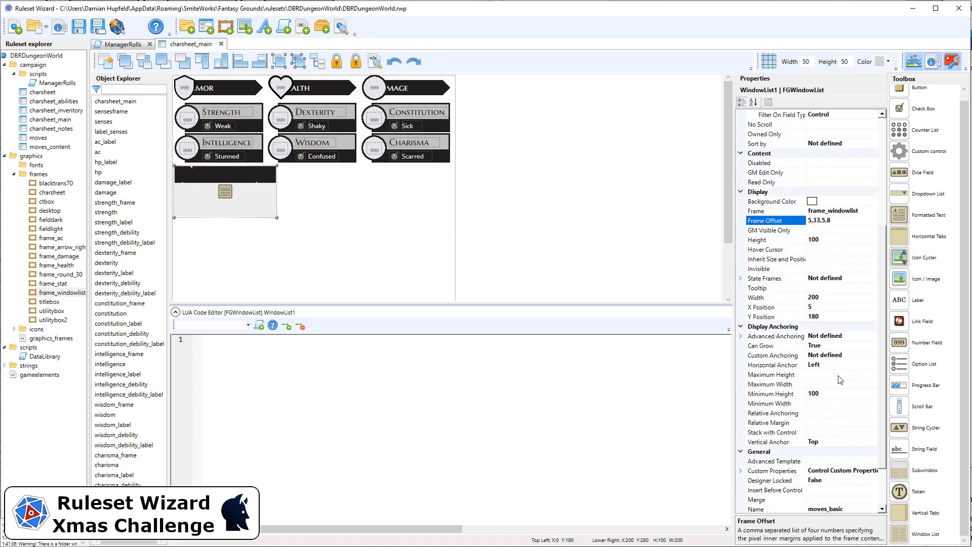
scroll(838, 381, down, 2)
scroll(837, 392, up, 8)
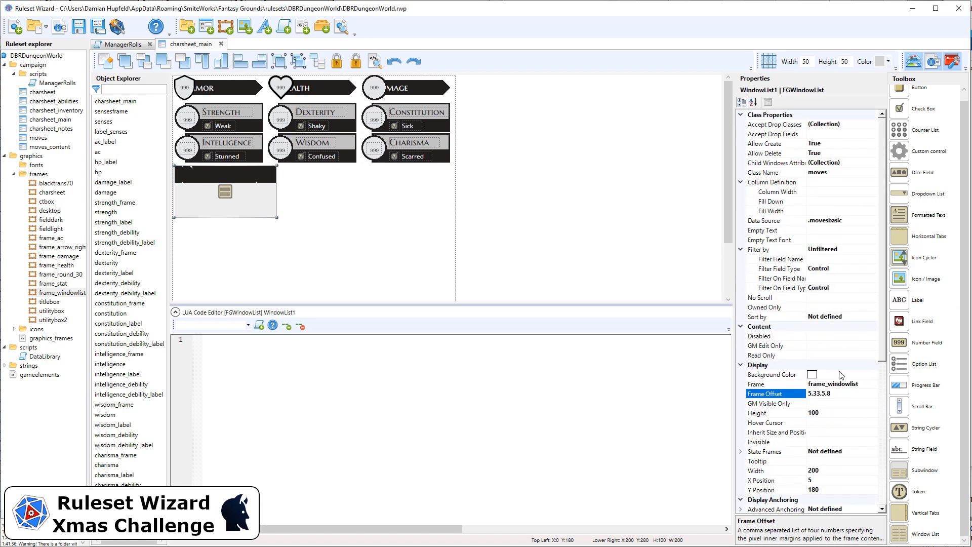
click(838, 173)
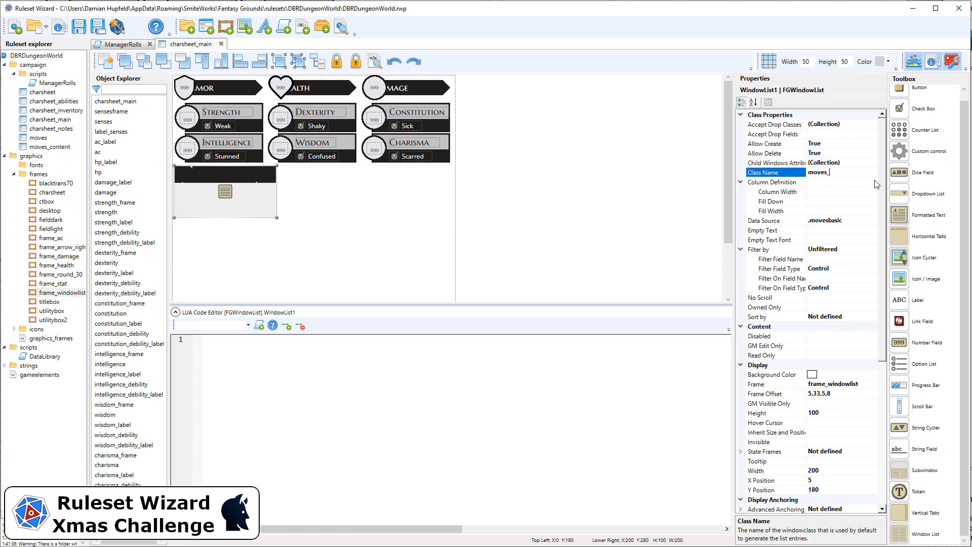
text(moves_charsheet)
Step: Add a label over the window list's dark header and position it at X 15, Y 185
scroll(819, 329, down, 8)
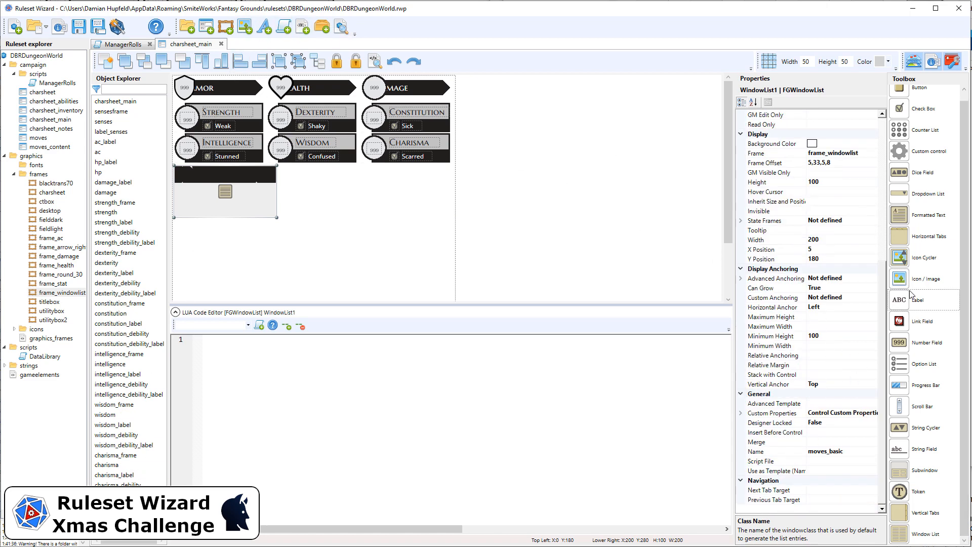
drag(910, 294, 234, 172)
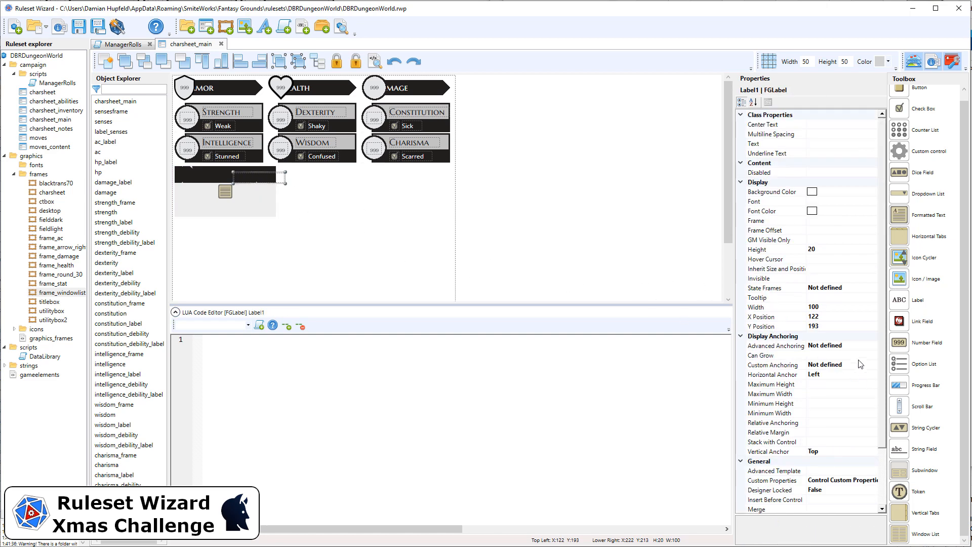
click(842, 326)
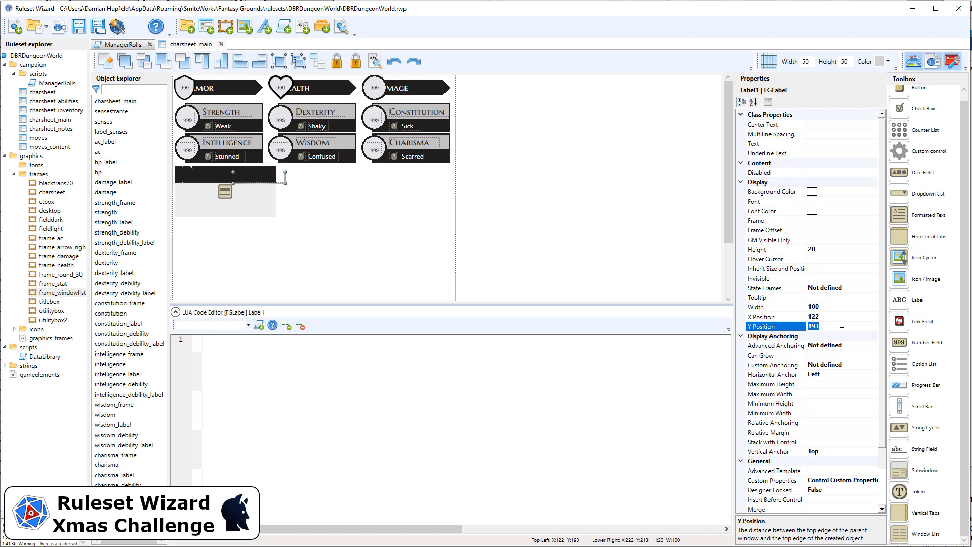
text(185)
click(826, 317)
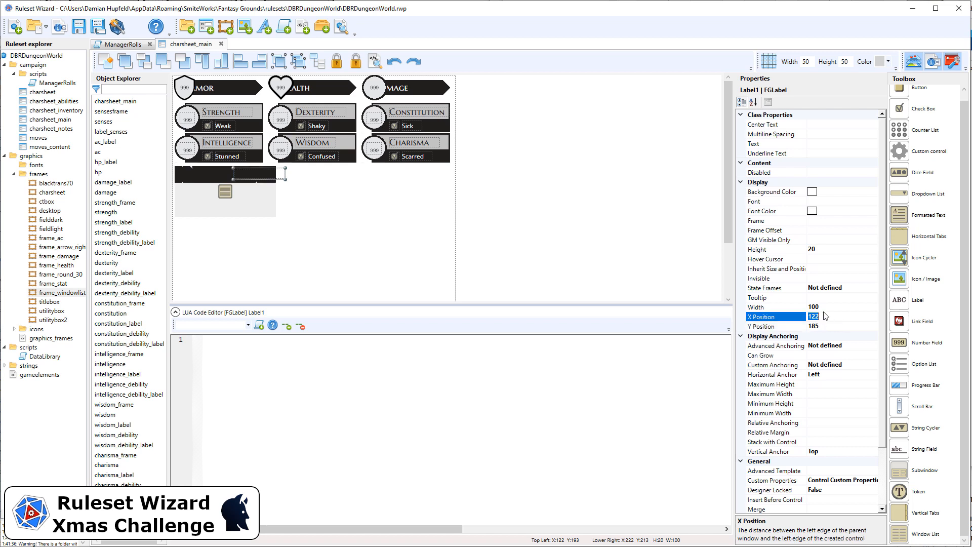
text(15)
key(Return)
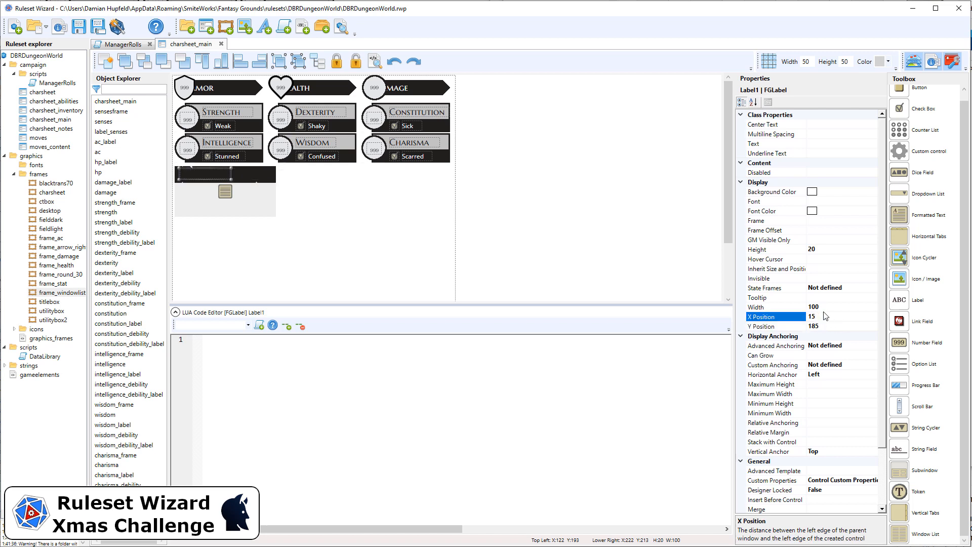
Step: Set the header label's text to "Basic Moves"
click(828, 144)
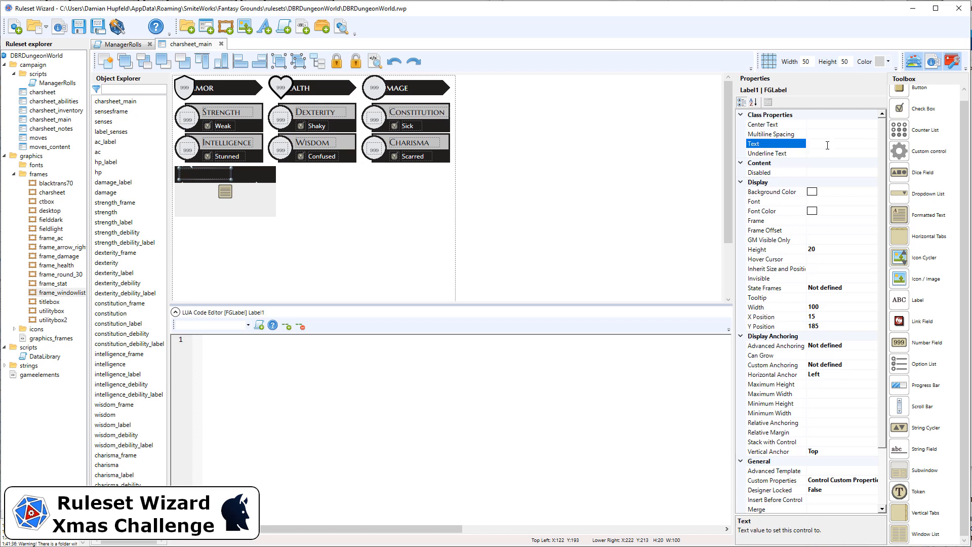
text(Basic Moves)
key(Return)
Step: Give the Basic Moves label the reference-h font with White as its font color
click(824, 201)
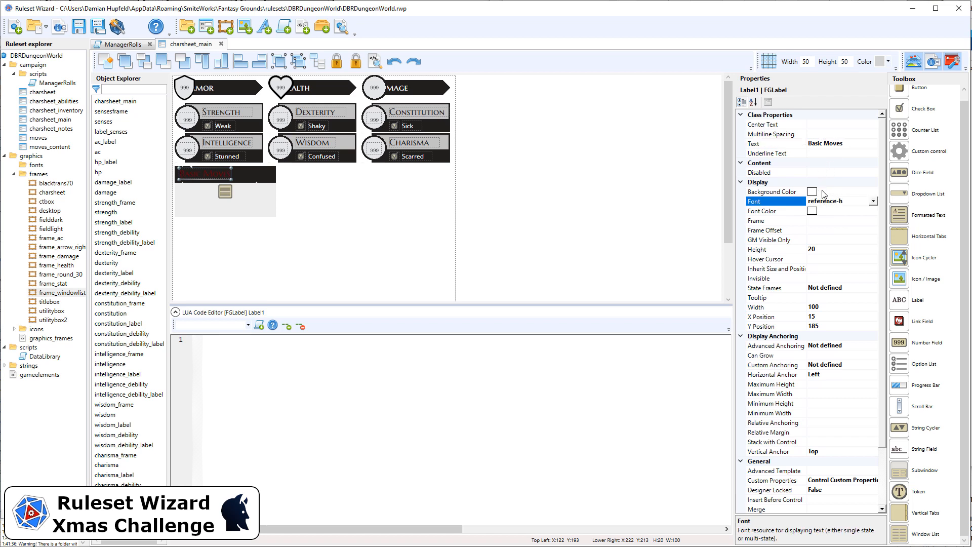
click(829, 210)
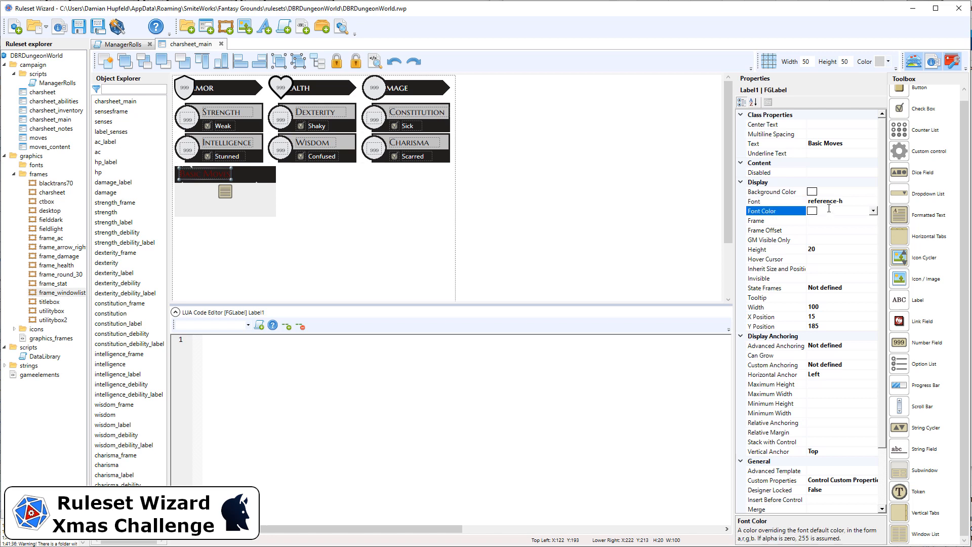
text(White)
Step: Set the Basic Moves label's width to 120
click(837, 307)
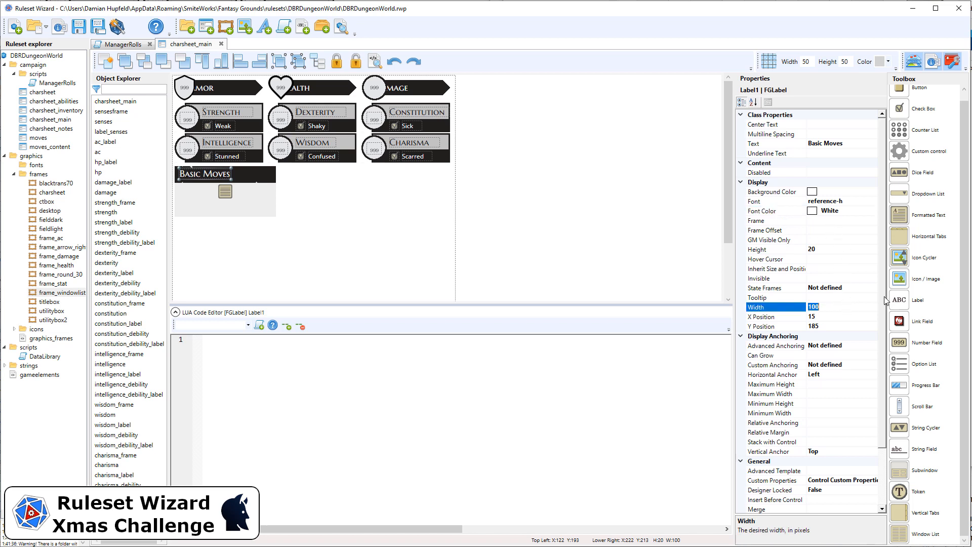
text(120)
key(Return)
Step: Lock the Basic Moves label and its window list in place on the character sheet
click(217, 191)
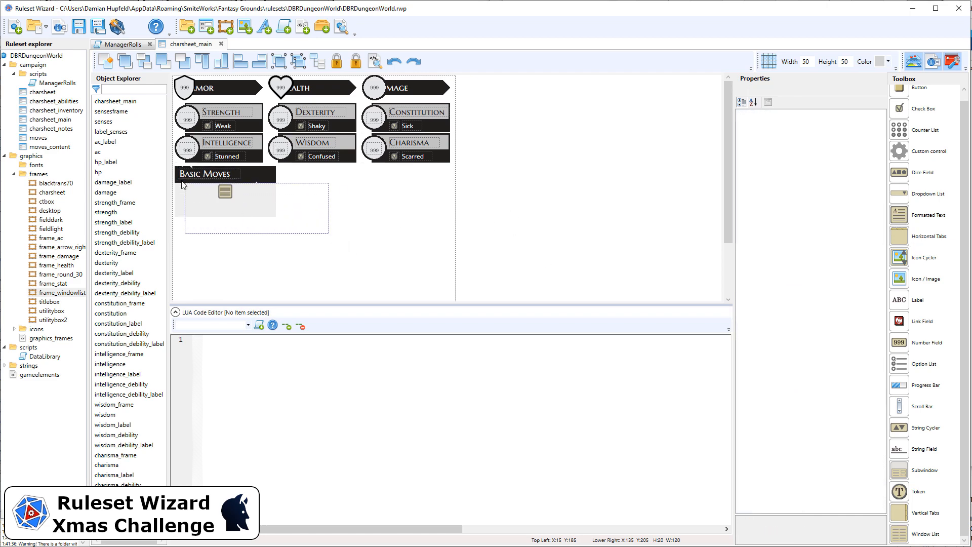
click(180, 178)
click(181, 184)
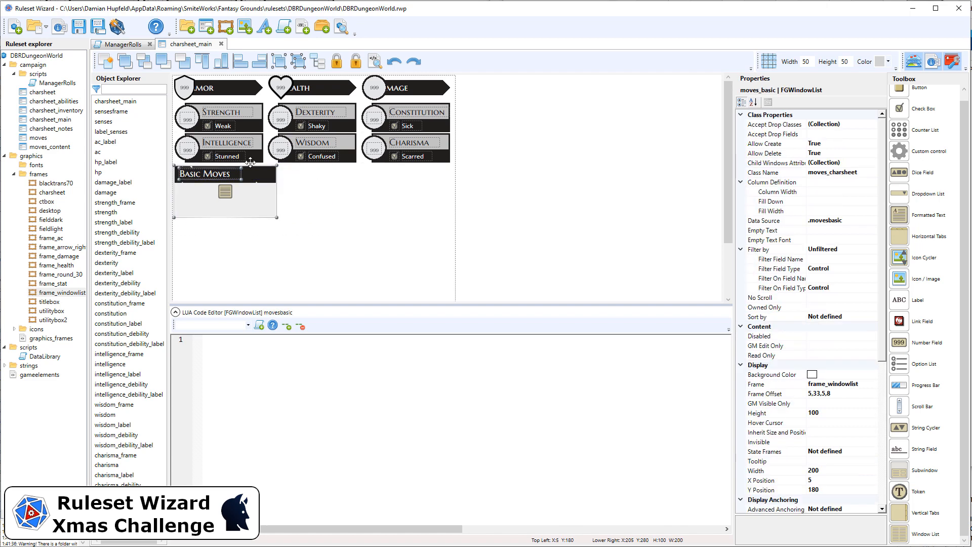
click(307, 182)
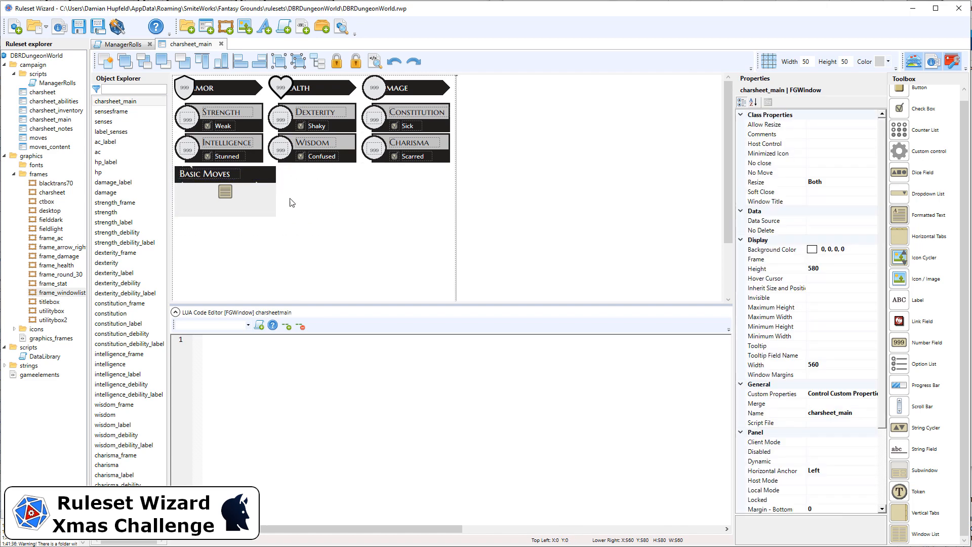
drag(310, 234, 141, 164)
click(338, 62)
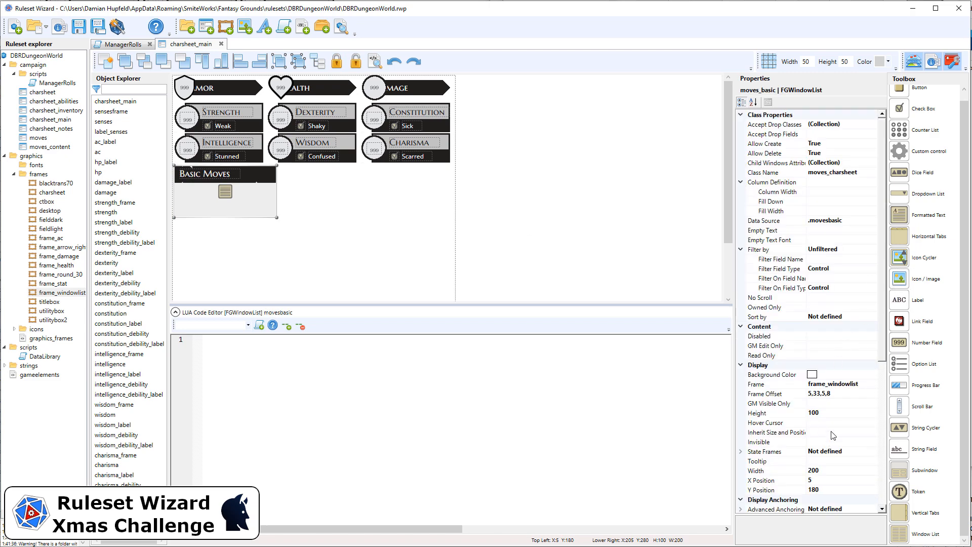
Step: Set the width of the Basic Moves window list to 280
scroll(842, 430, down, 3)
click(835, 384)
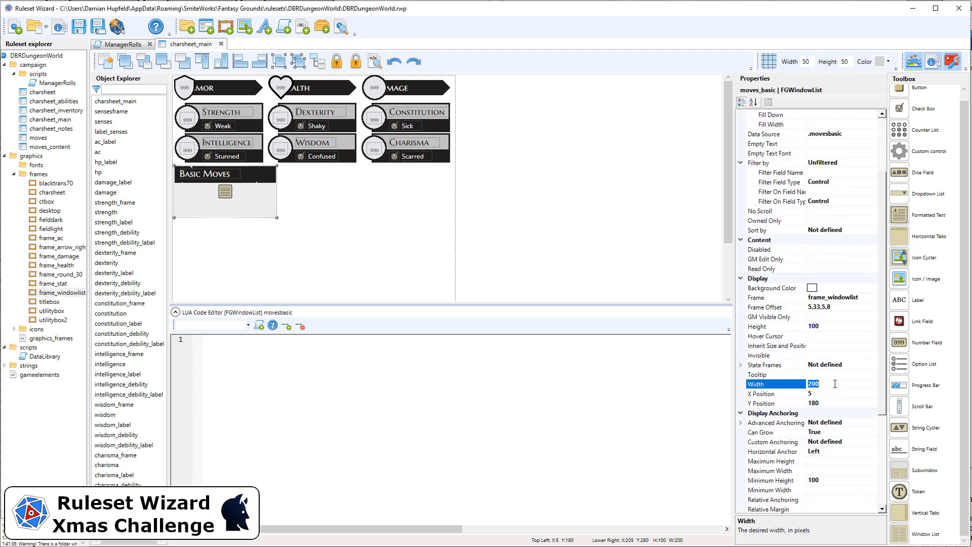
text(280)
key(Return)
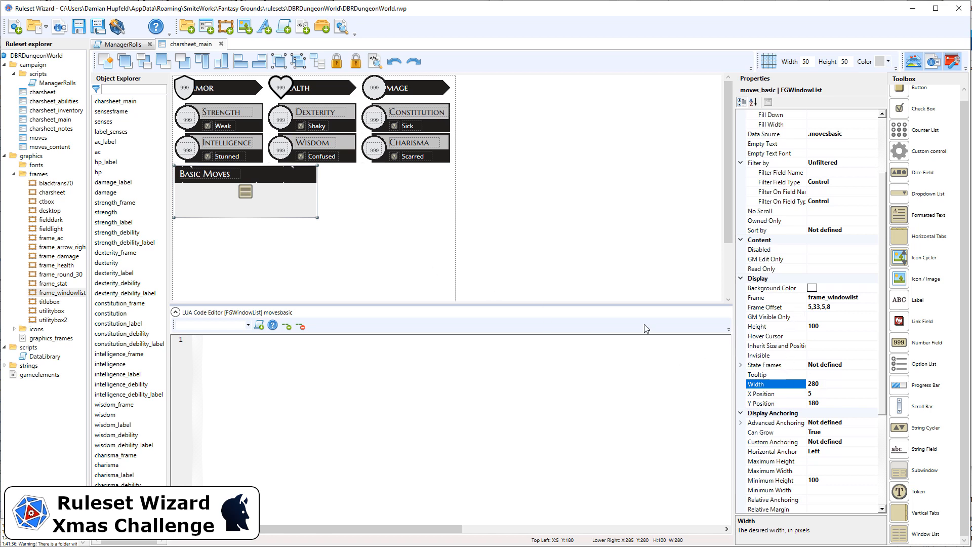
Step: Create a new window class alongside moves in the campaign folder and name it moves_charsheet
click(37, 138)
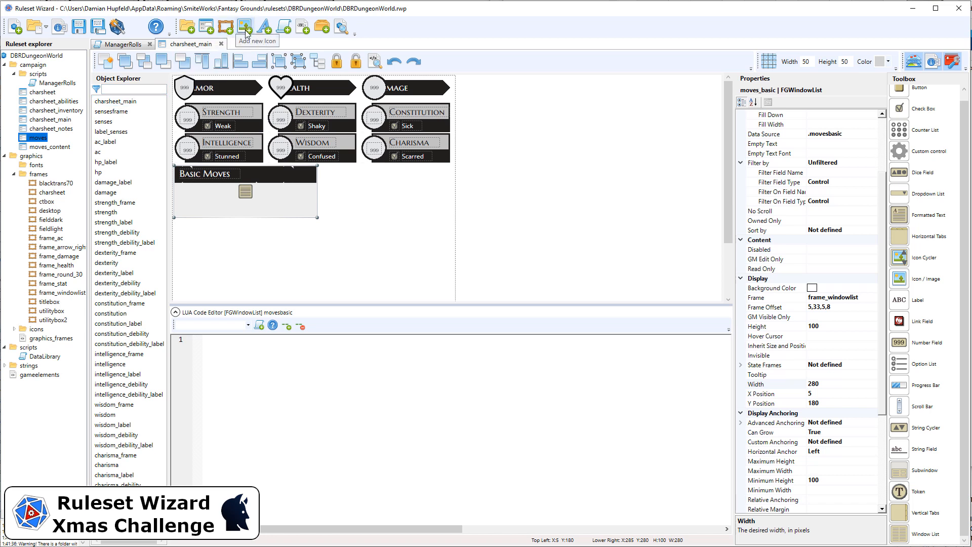
click(209, 31)
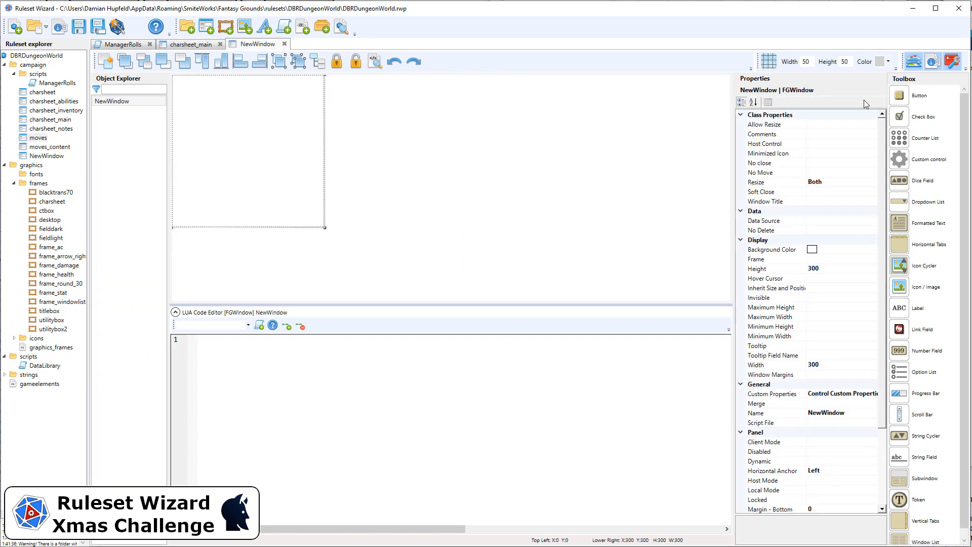
scroll(840, 211, down, 3)
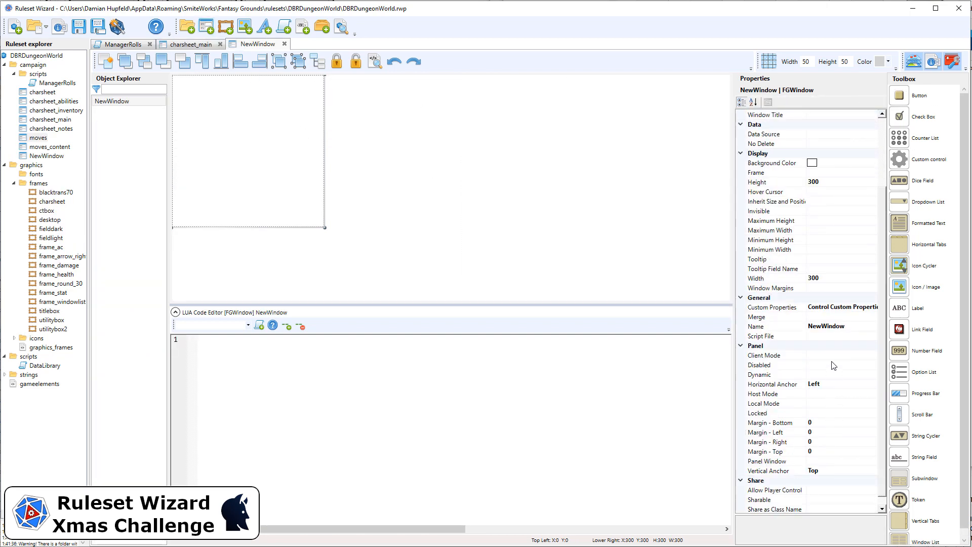
click(846, 326)
text(moves_charsheet)
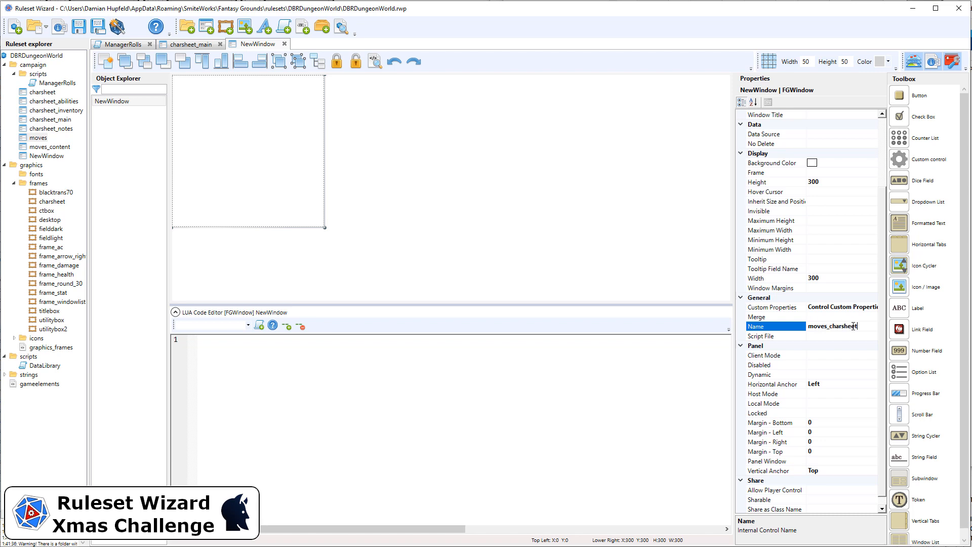
key(Return)
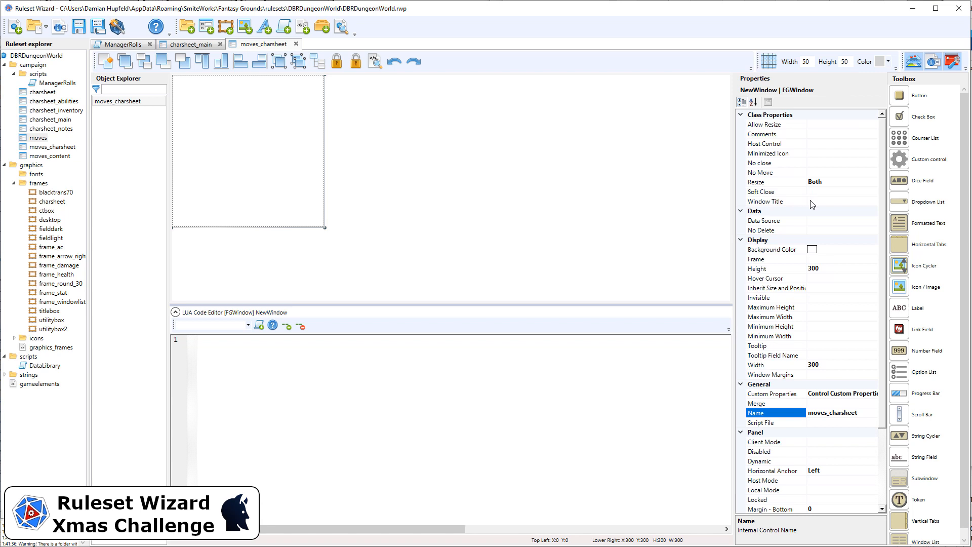
Step: Resize the moves_charsheet window to a height of 24 and a width of 270, and lock it
click(842, 269)
text(24)
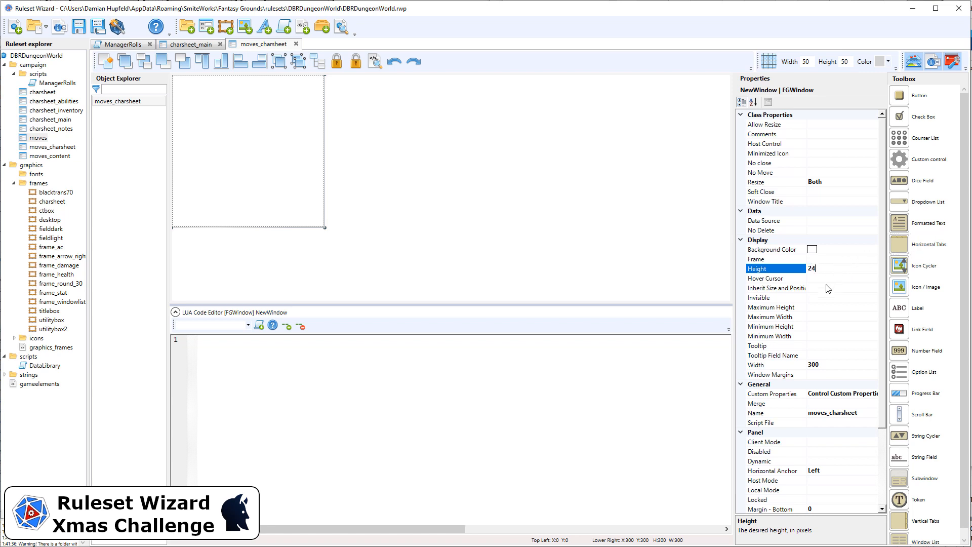
key(Return)
scroll(828, 400, down, 2)
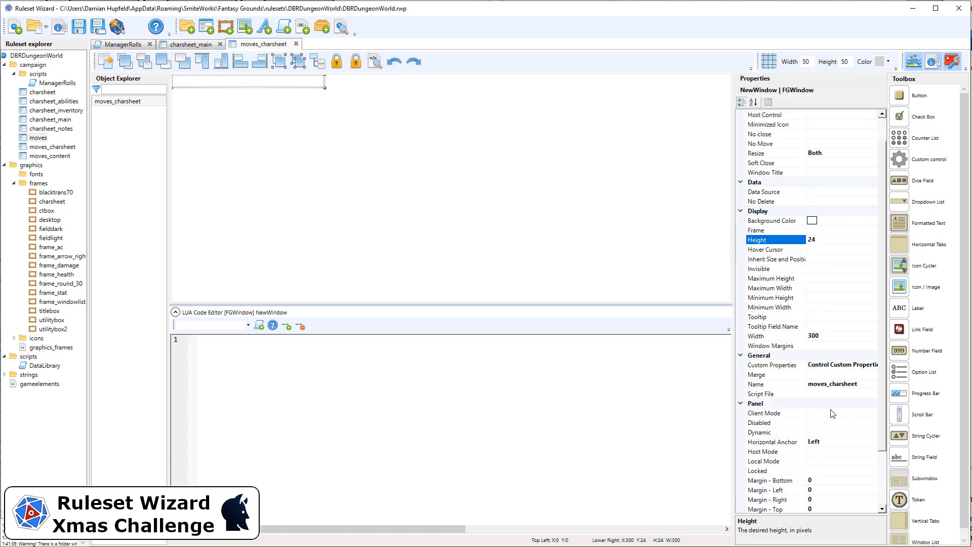
scroll(828, 410, down, 2)
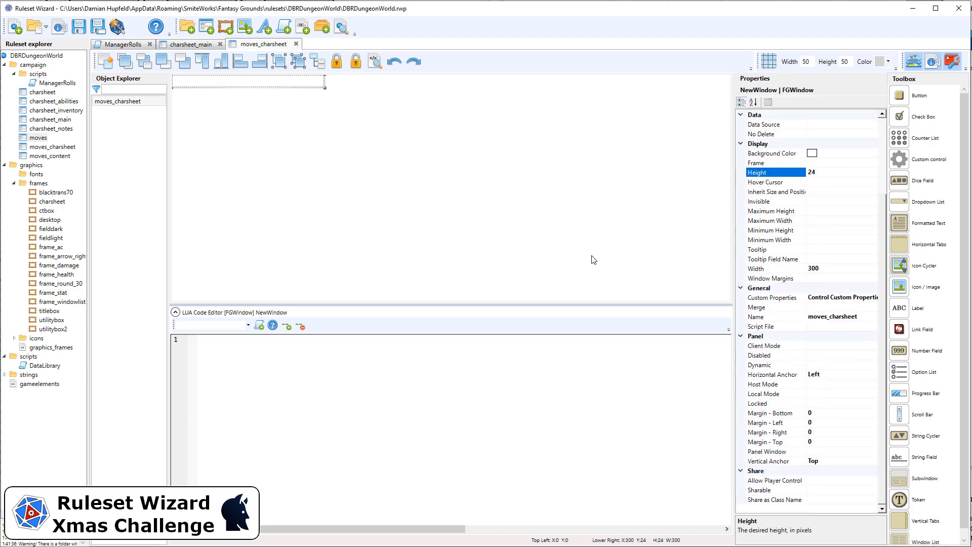
click(835, 268)
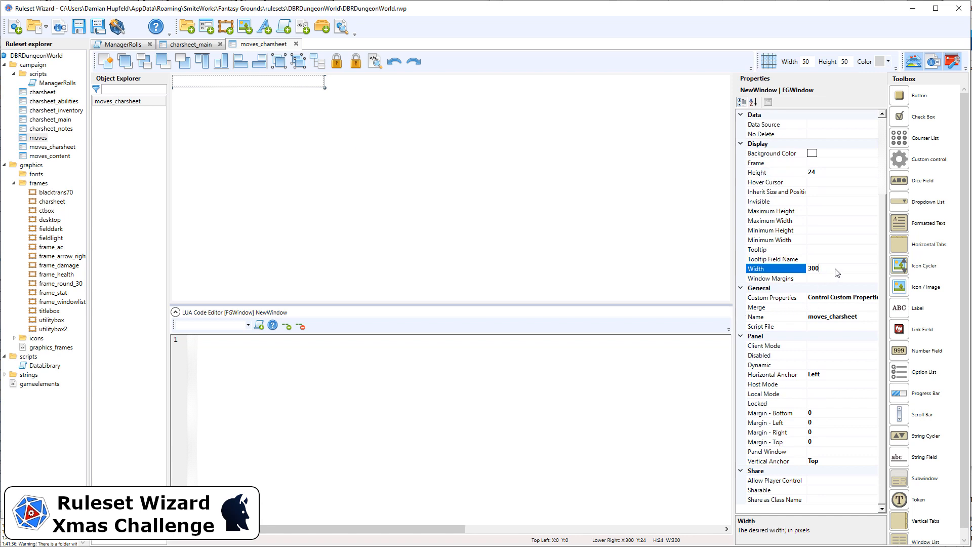
text(270)
key(Return)
click(337, 63)
click(344, 103)
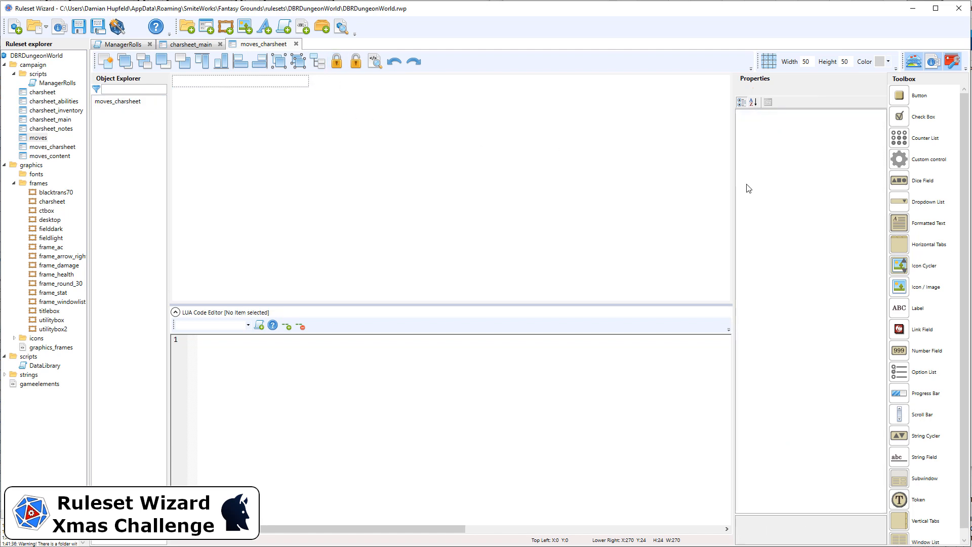
scroll(943, 461, down, 1)
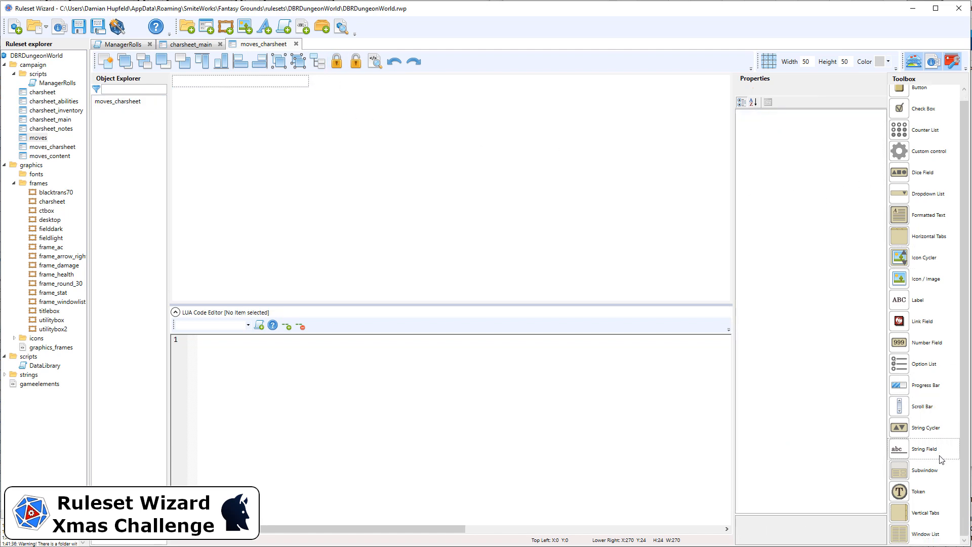
drag(904, 323, 184, 84)
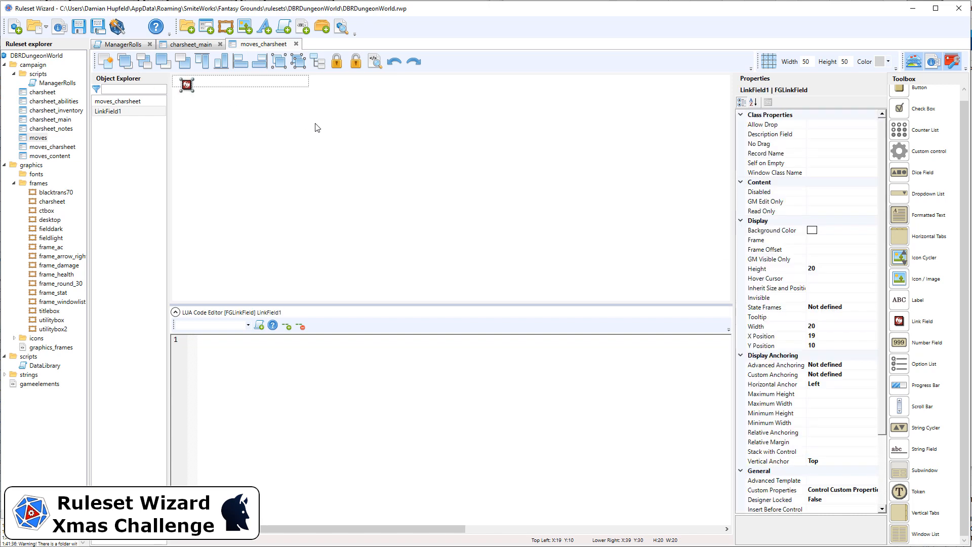
key(Delete)
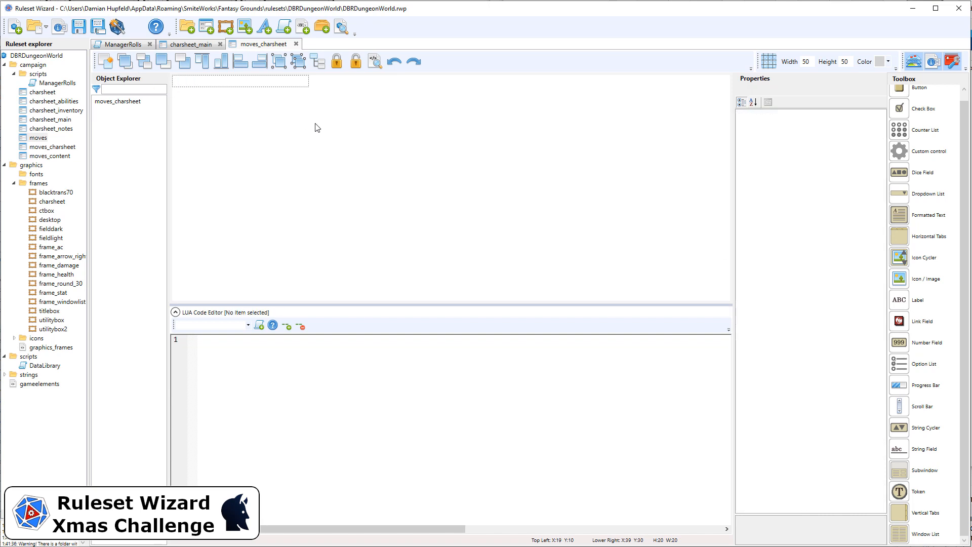
Step: Copy the link and name fields from the moves window into the moves_charsheet window
click(48, 148)
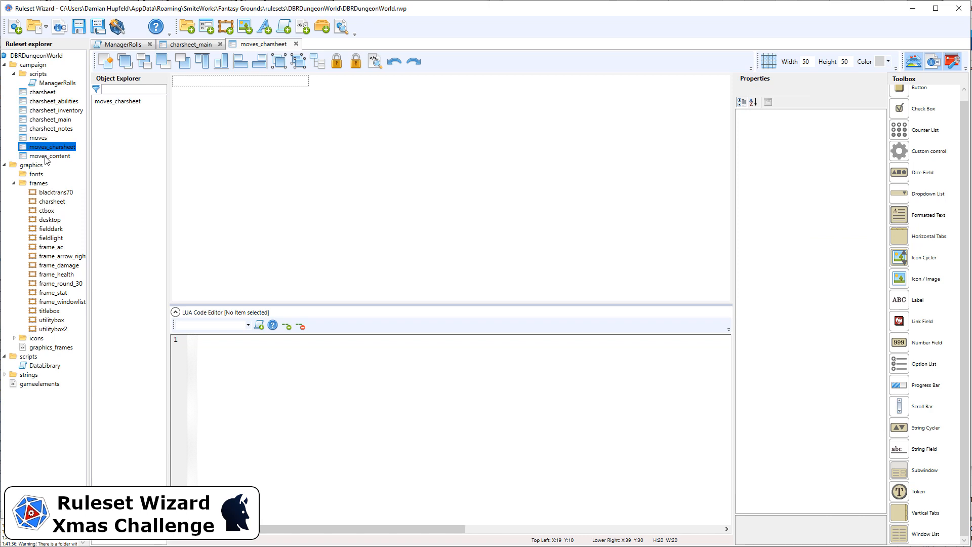
double_click(44, 141)
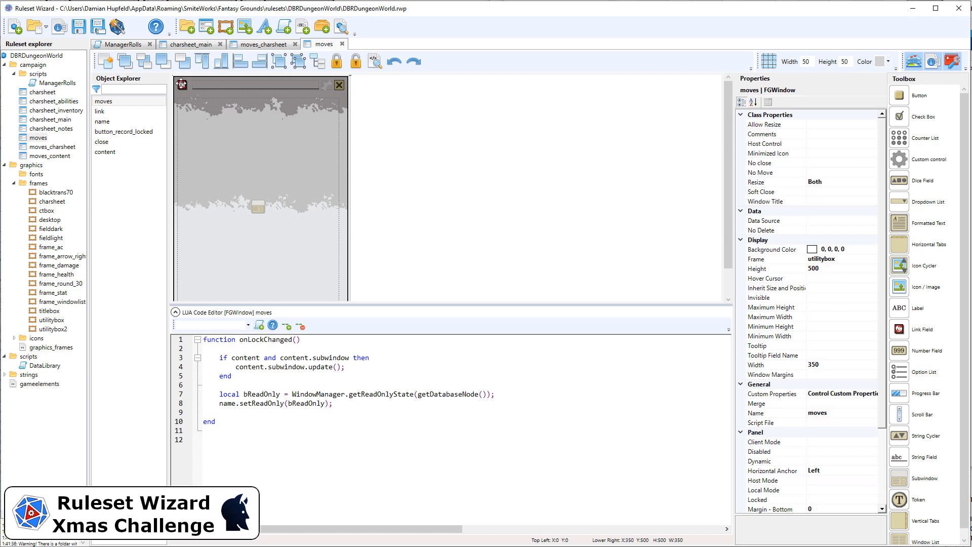
drag(322, 96, 175, 80)
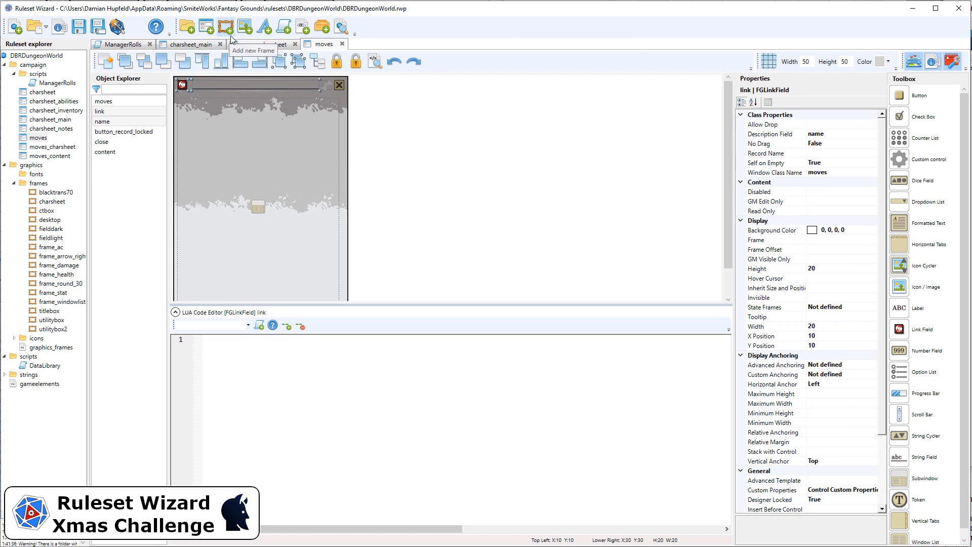
click(258, 49)
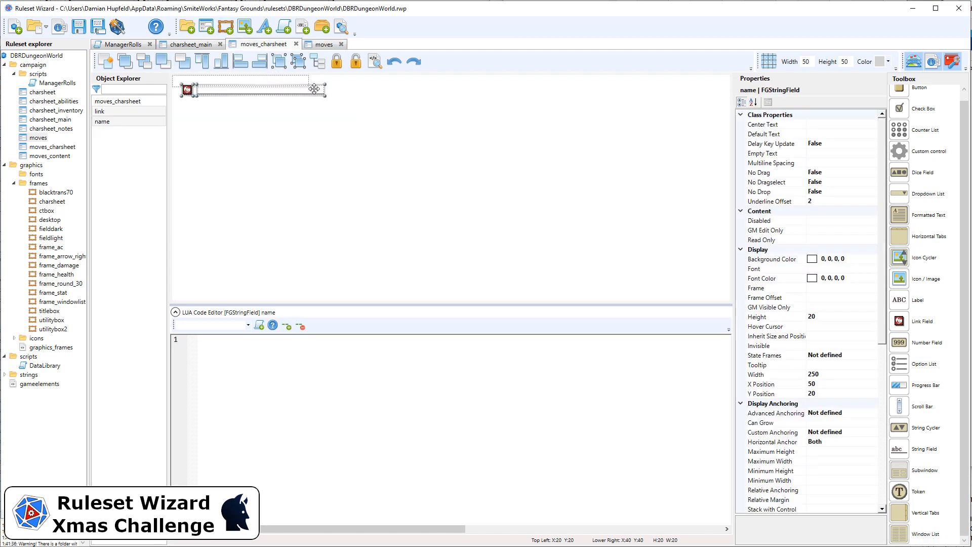
Step: Move the pasted link and name fields into the moves_charsheet row, with the link at X 0, Y 0, and lock them
key(Left)
key(Left)
key(Left)
key(Left)
key(Left)
key(Left)
key(Left)
key(Left)
key(Left)
key(Left)
key(Left)
key(Left)
key(Left)
key(Left)
key(Left)
key(Left)
key(Left)
key(Left)
key(Left)
key(Left)
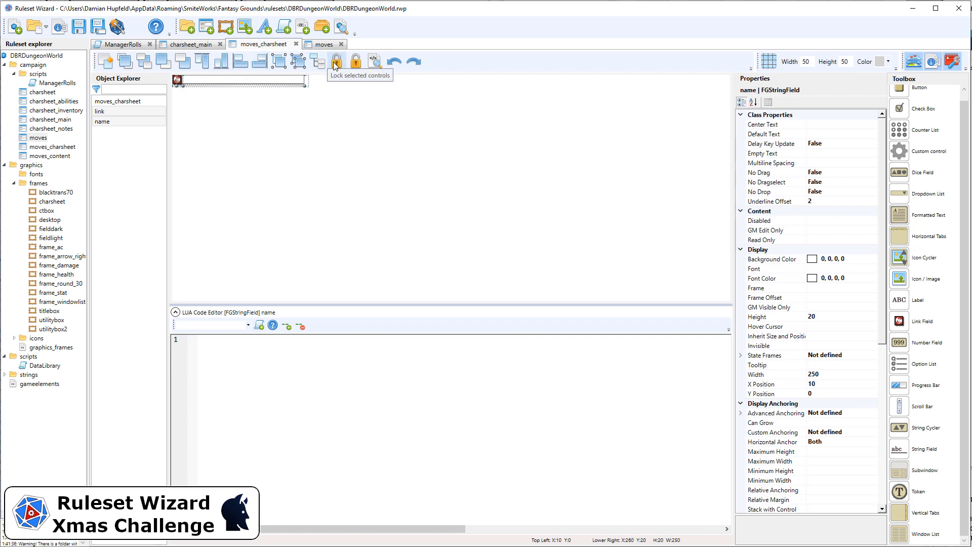
click(316, 116)
click(127, 115)
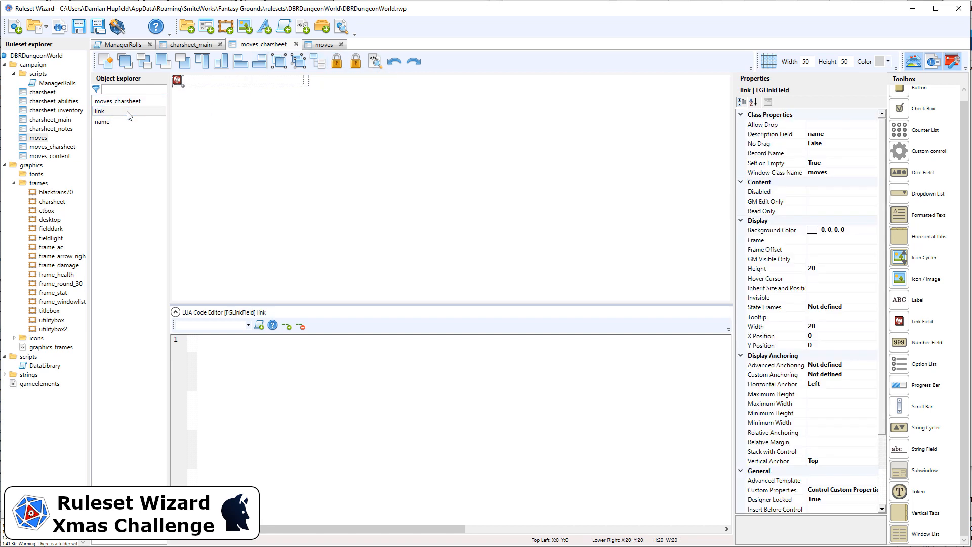
Step: Set the name field's X position to 22 and its width to 150
click(210, 82)
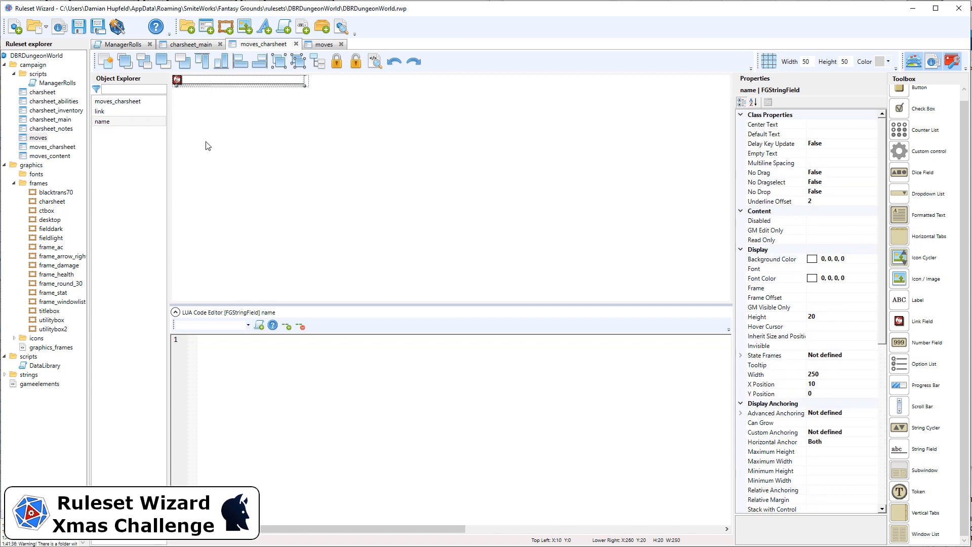
click(835, 317)
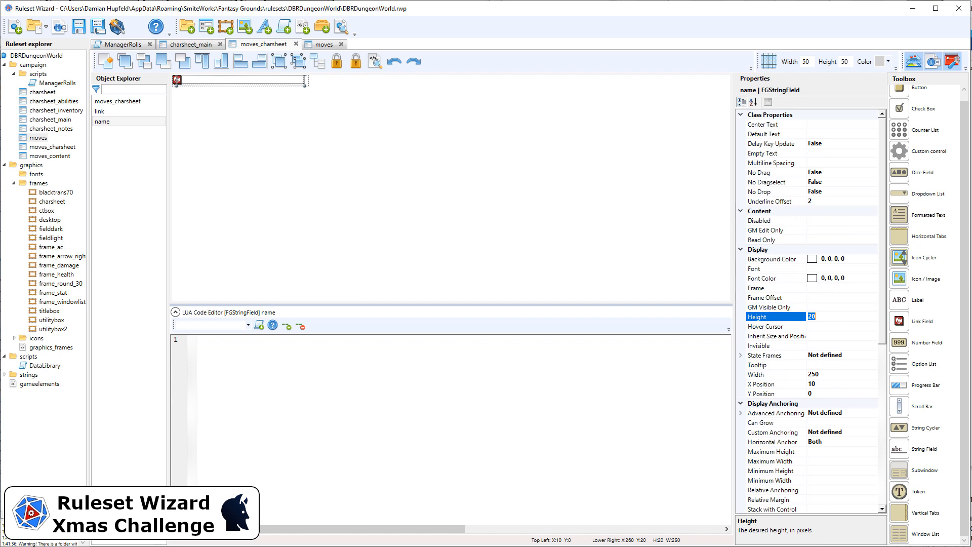
click(842, 384)
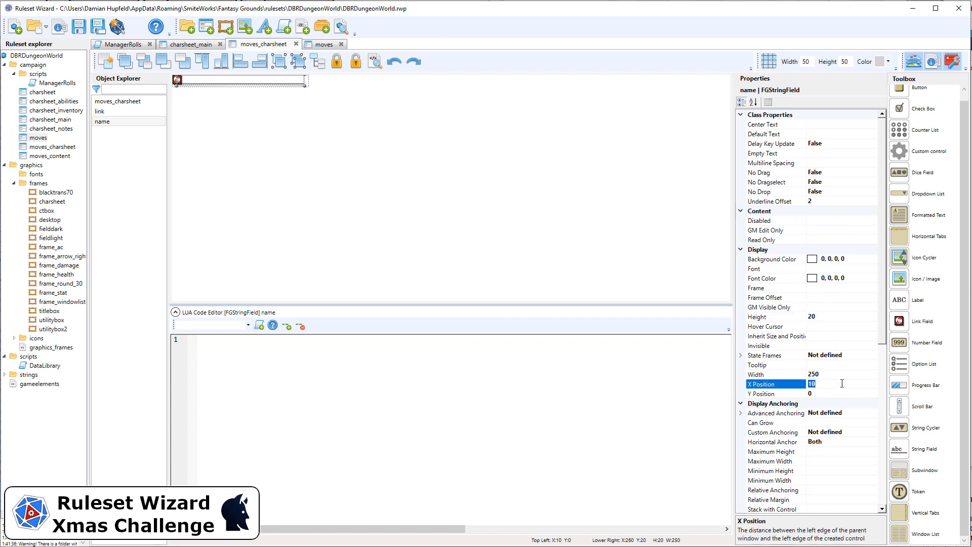
key(Return)
click(850, 375)
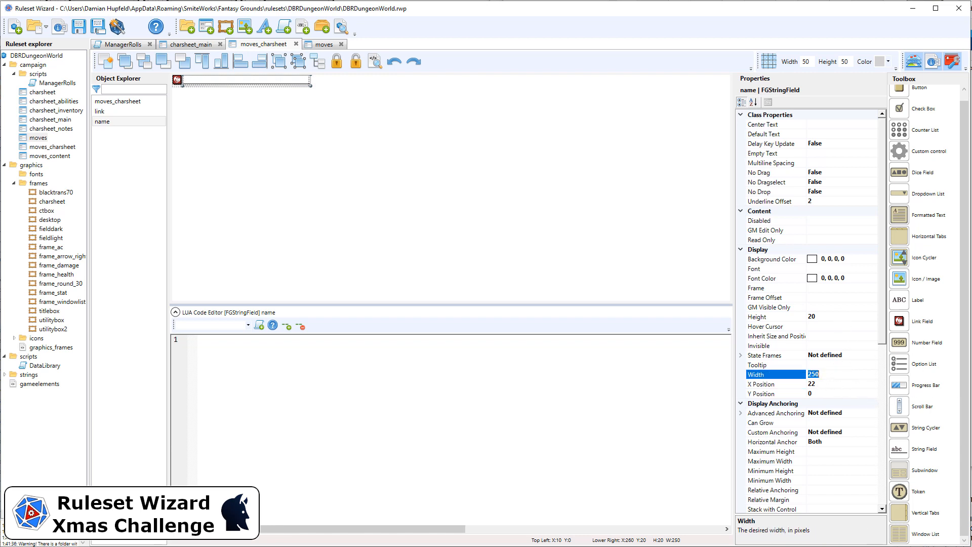
text(120)
key(Return)
click(838, 375)
text(140)
key(Return)
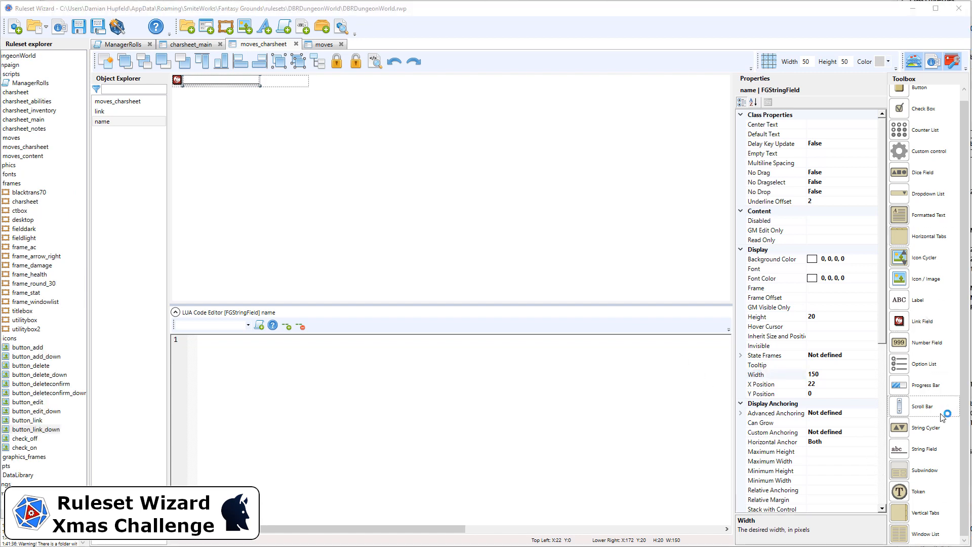
Step: Add a button at the far end of the moves_charsheet row and set its height and width to 20
scroll(911, 213, up, 1)
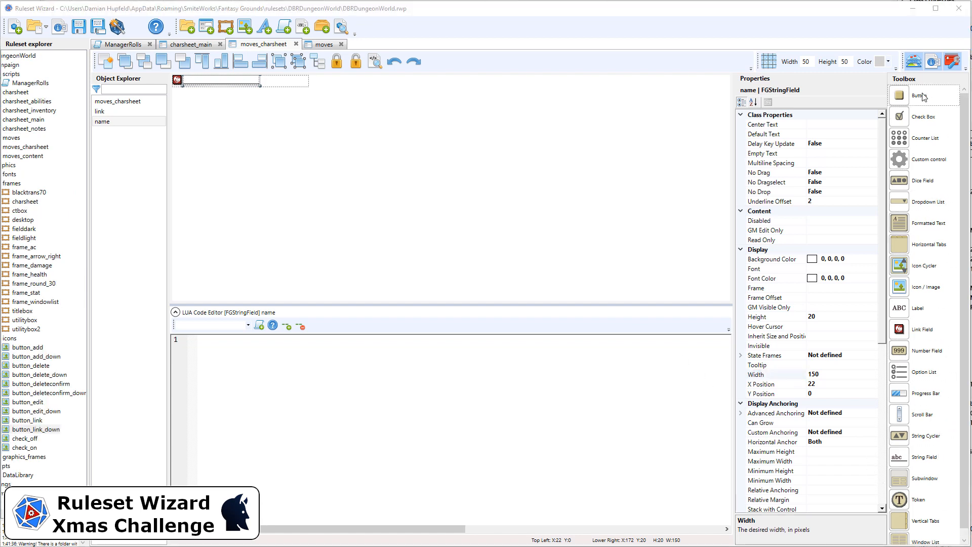
drag(906, 102, 304, 86)
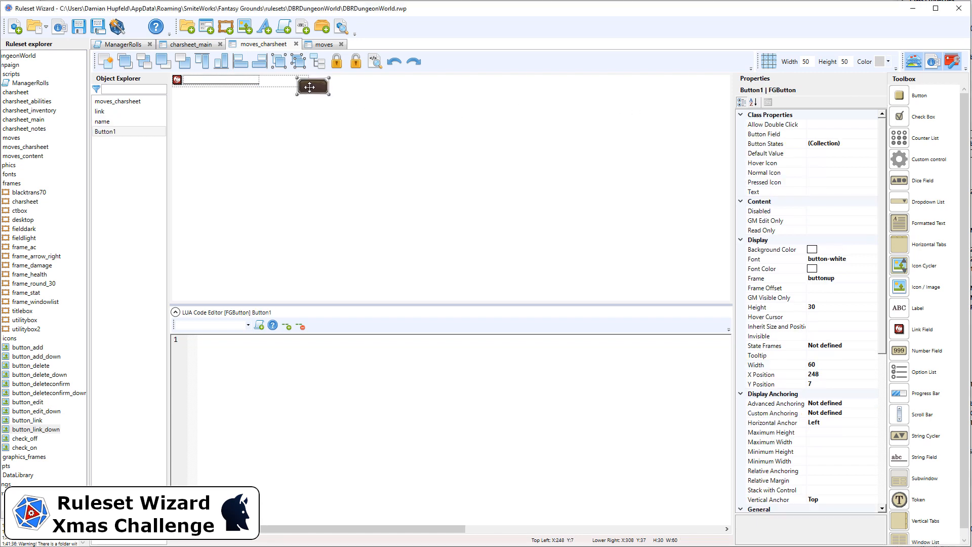
click(860, 307)
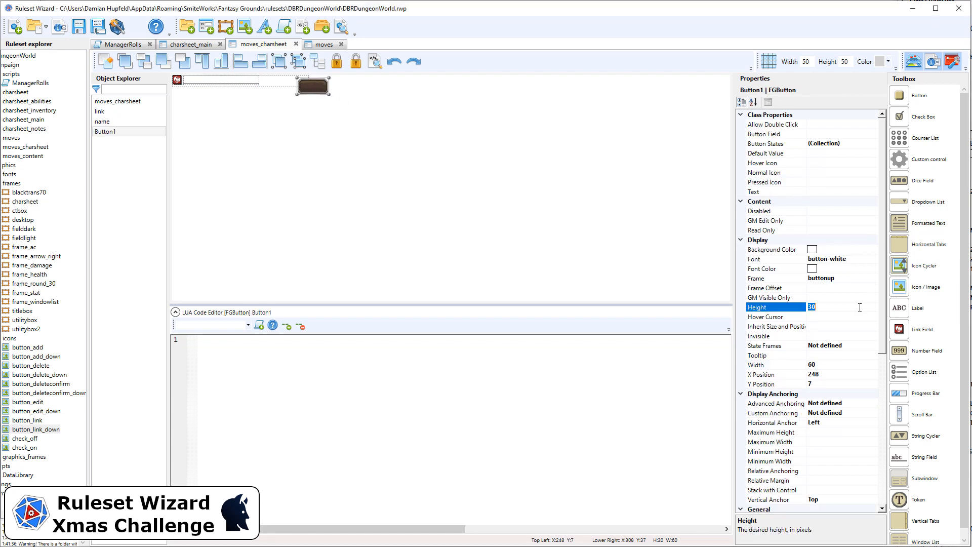
click(834, 363)
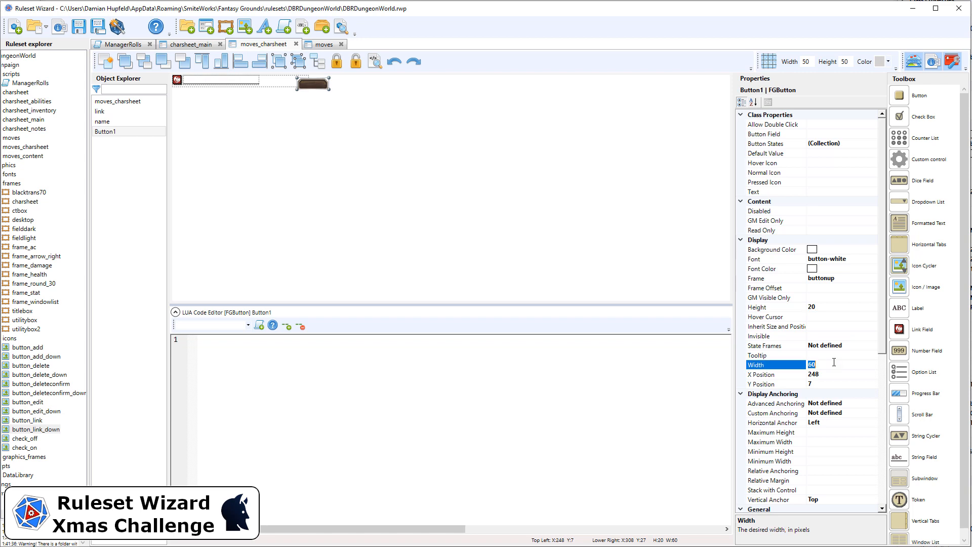
Step: Clear the new row button's frame and font so neither has a value
click(871, 278)
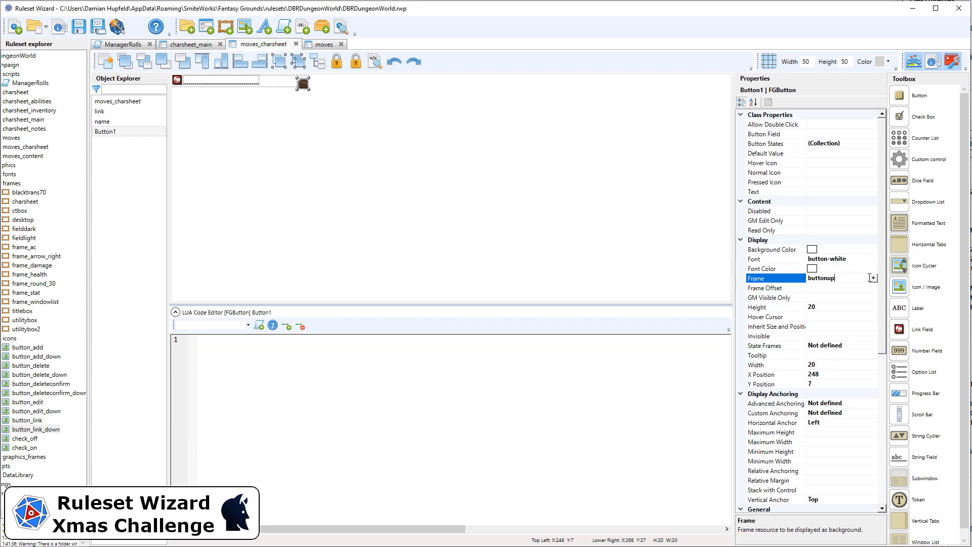
drag(843, 277, 788, 281)
key(BackSpace)
click(826, 260)
drag(846, 259, 771, 255)
key(BackSpace)
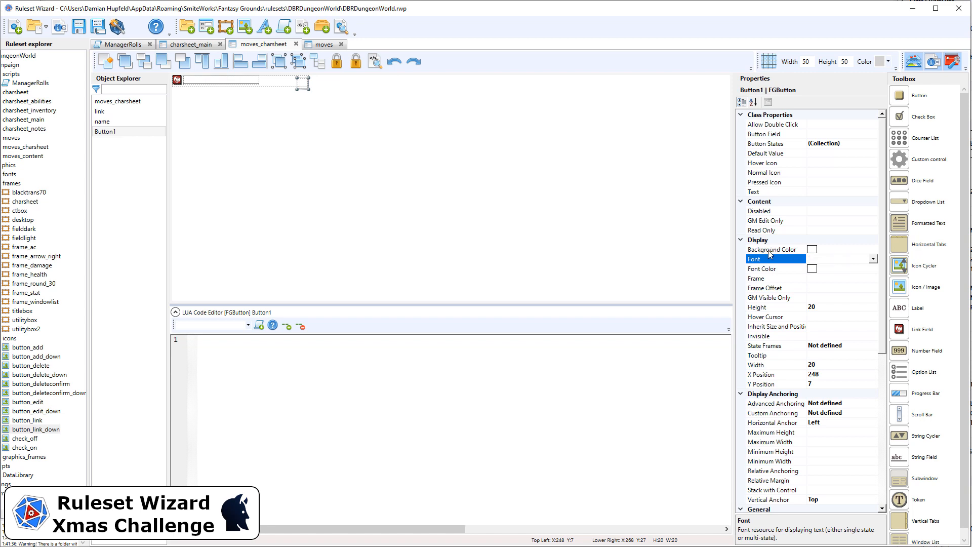
key(ctrl+z)
drag(859, 257, 776, 252)
key(BackSpace)
click(827, 173)
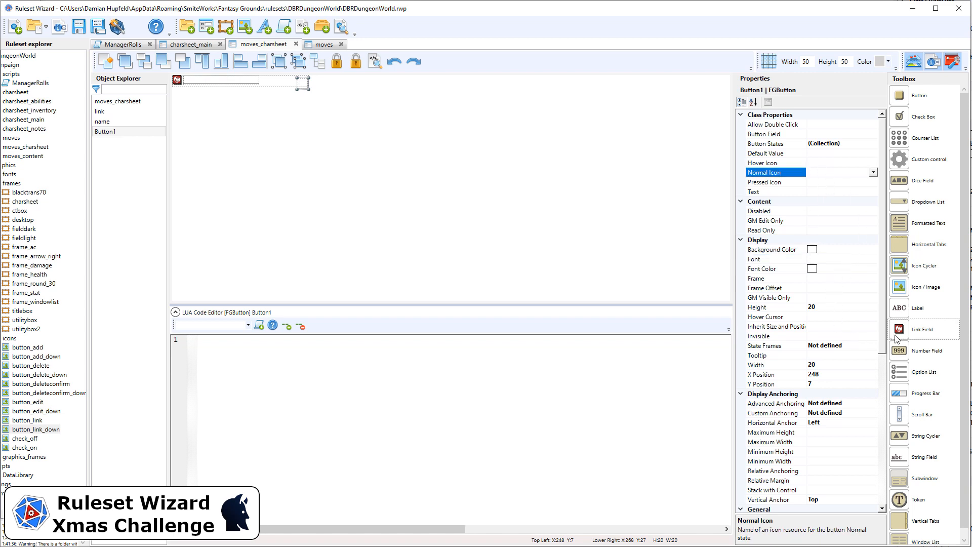
Step: Set both the advanced template and the name of the row button to button_idelete
drag(882, 337, 876, 394)
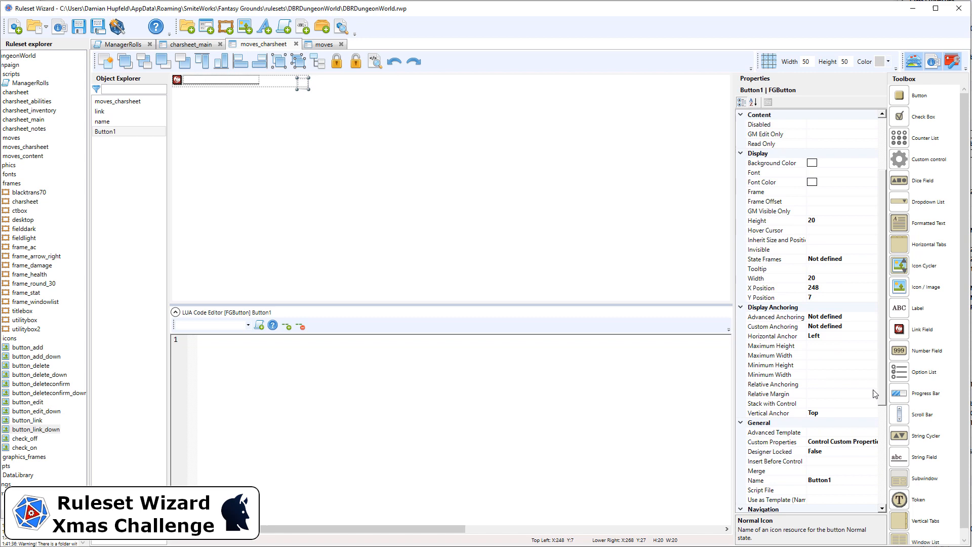
click(830, 433)
text(button_idelete)
click(845, 480)
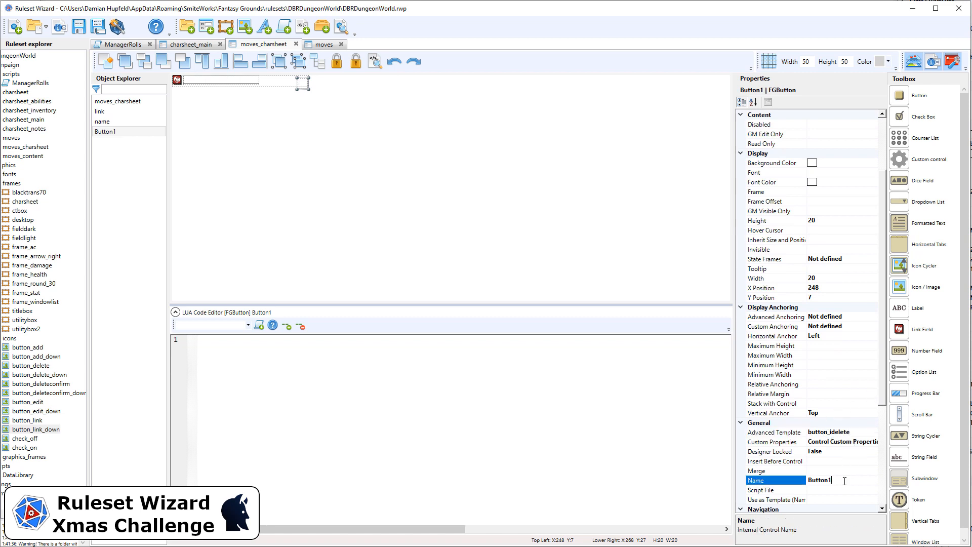
text(button_idelete)
key(Return)
scroll(858, 365, down, 4)
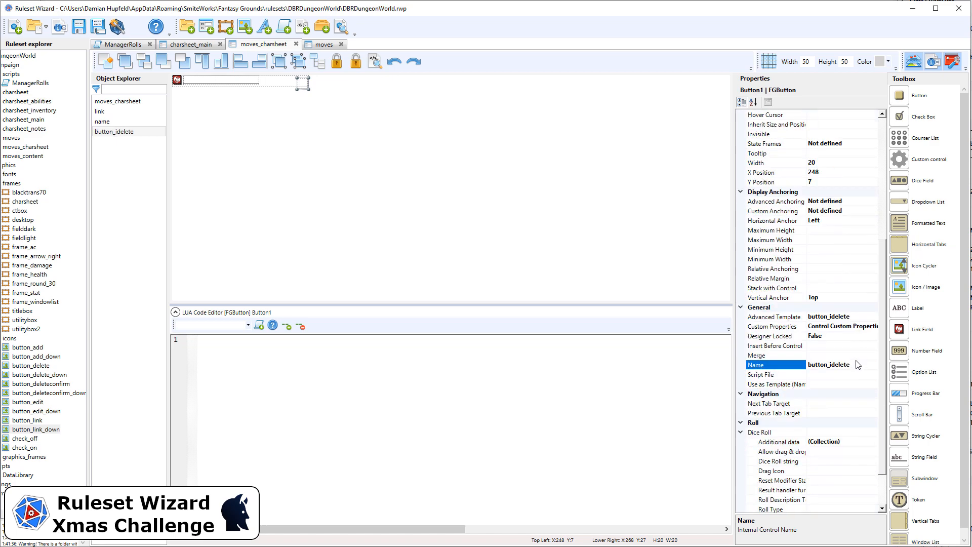
Step: Set the row button's normal icon to button_delete and its pressed icon to button_delete_down
scroll(857, 365, up, 7)
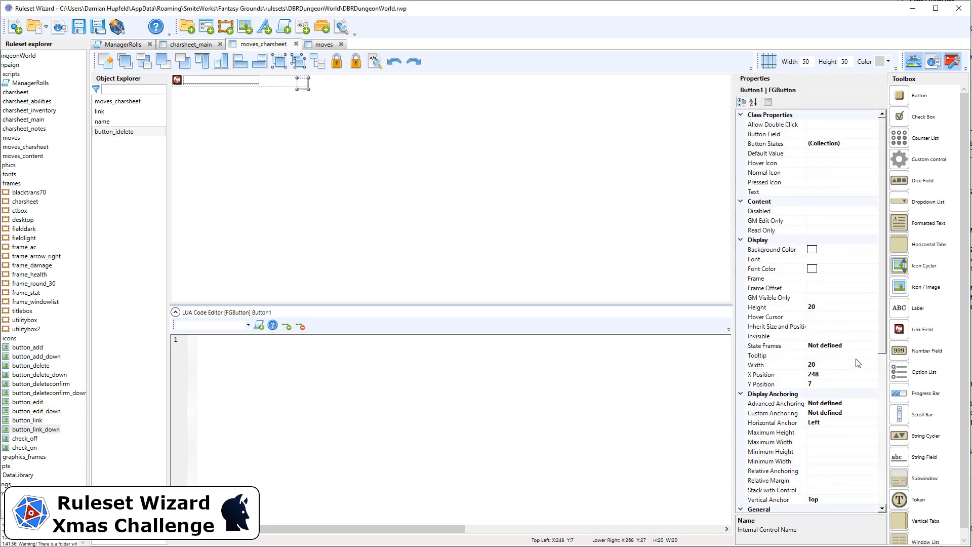
click(828, 172)
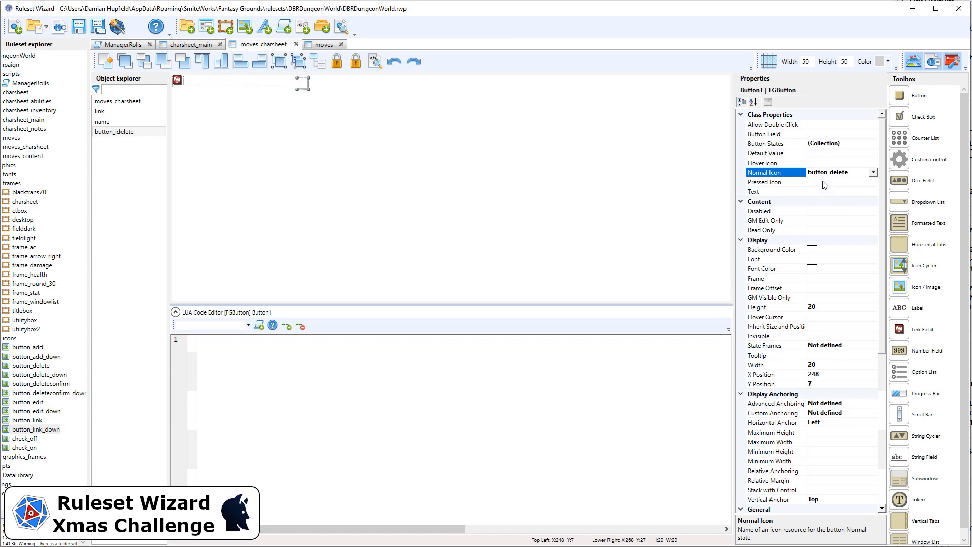
click(827, 183)
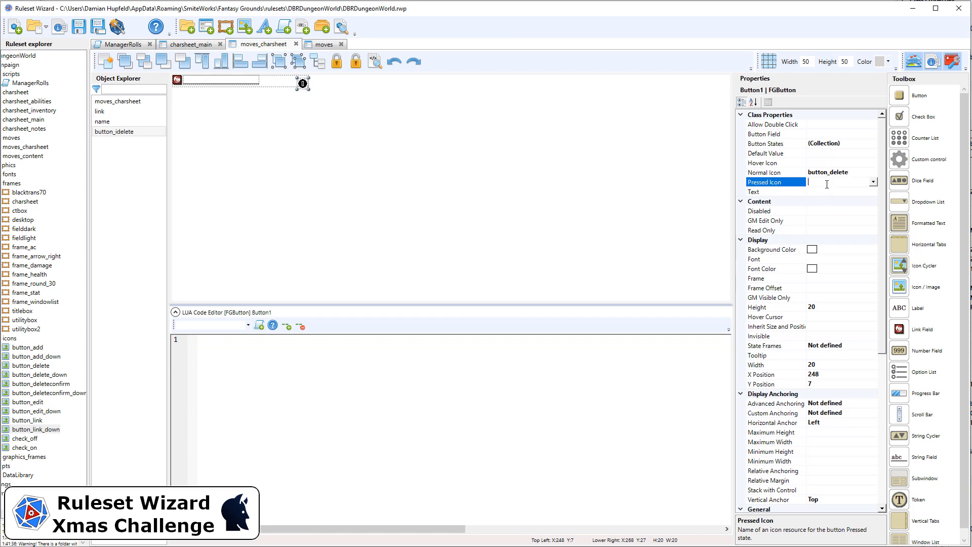
click(777, 171)
double_click(856, 174)
key(ctrl+c)
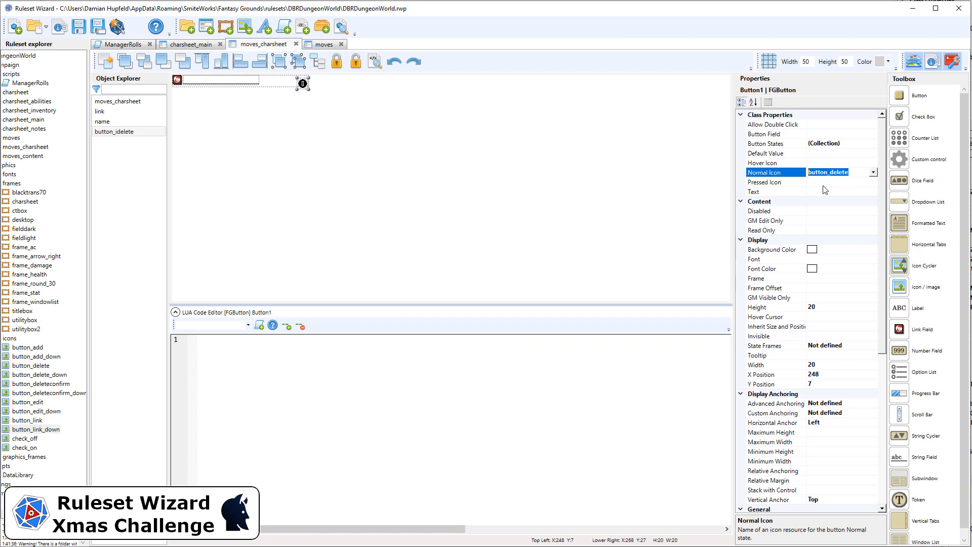
click(850, 183)
key(ctrl+v)
click(873, 184)
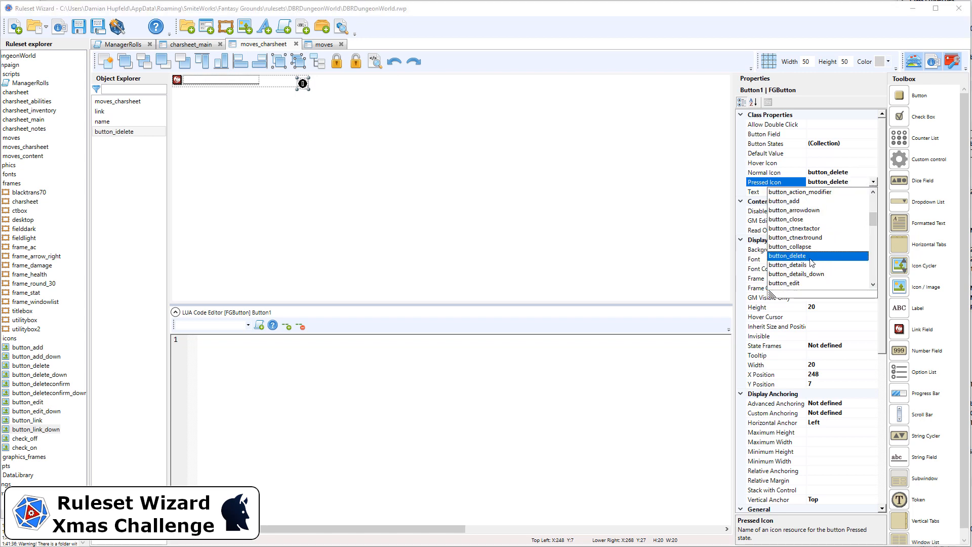
scroll(811, 263, down, 5)
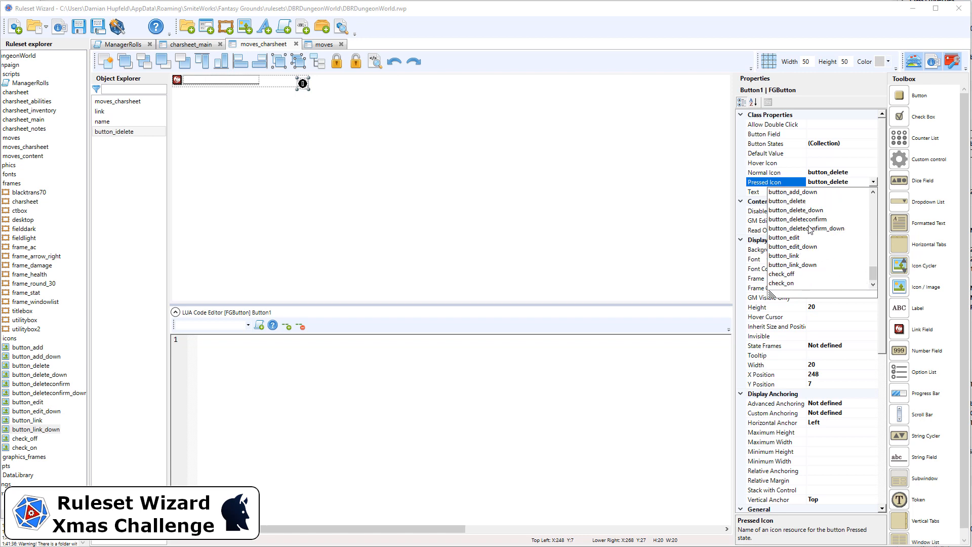
click(816, 211)
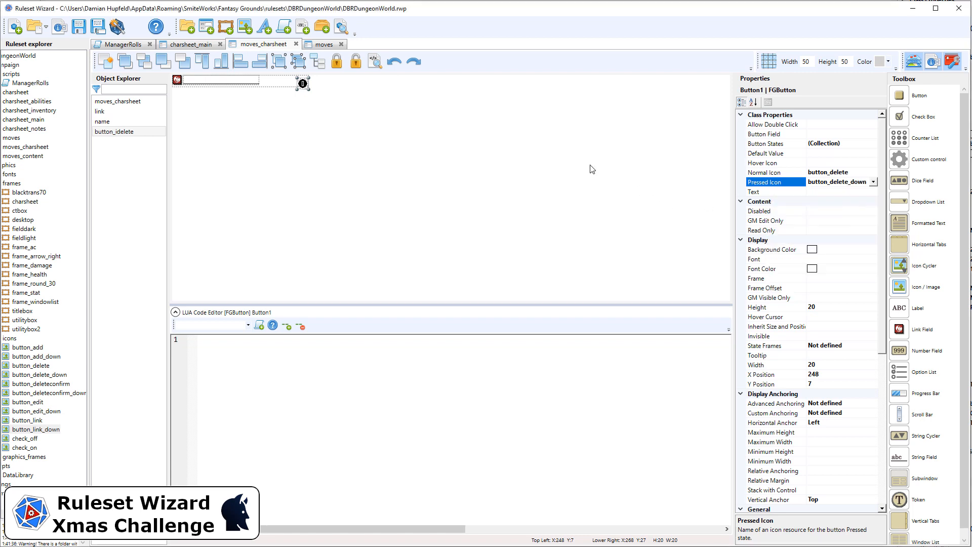
Step: Move the button_idelete button up to Y 0 in the moves_charsheet row
click(348, 119)
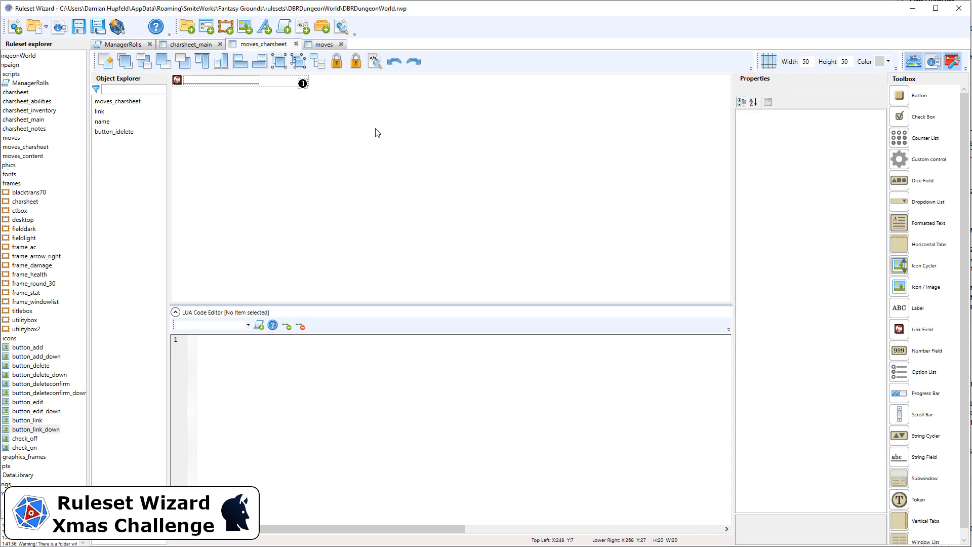
click(303, 83)
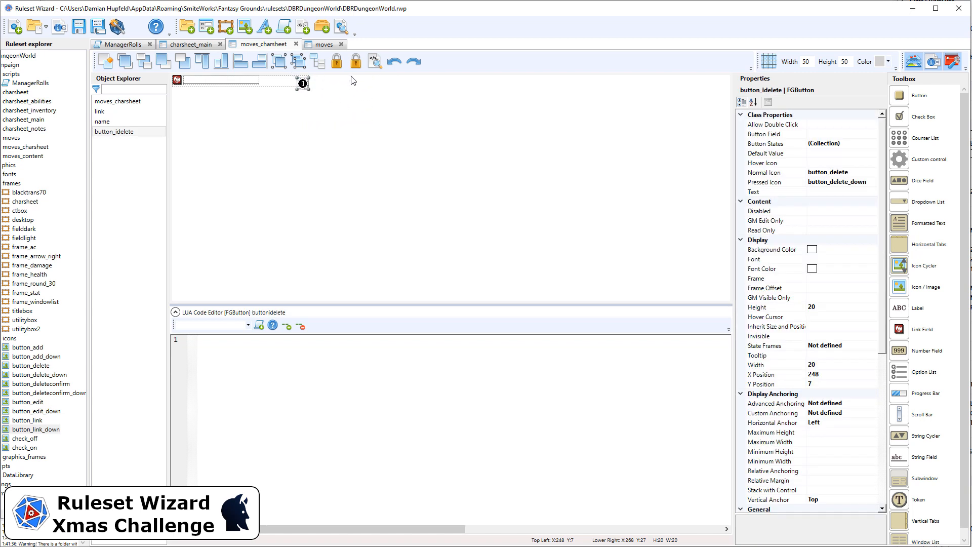
key(Up)
key(Up)
key(Up)
key(Up)
key(Up)
key(Up)
key(Up)
click(341, 99)
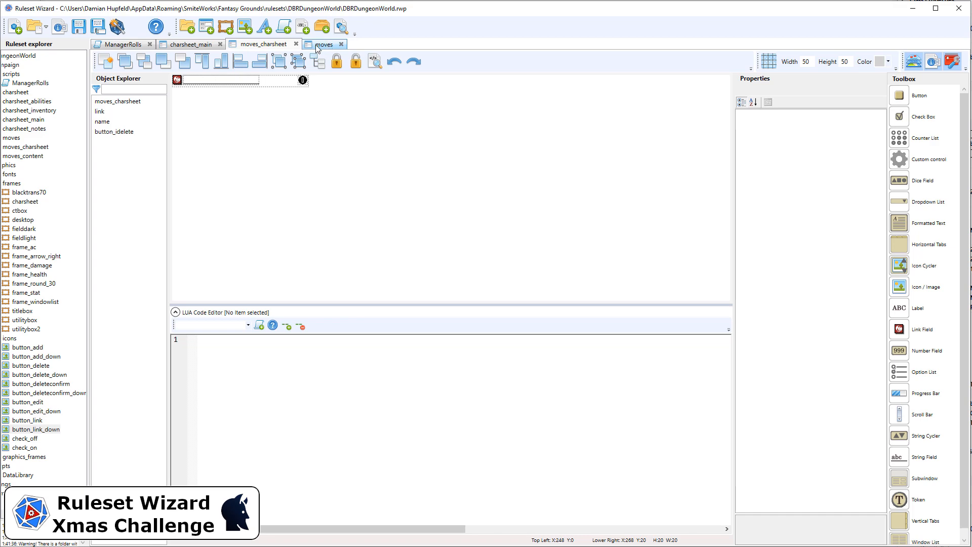
Step: Return to charsheet_main, review the moves_basic list's class properties, and generate the ruleset
click(197, 47)
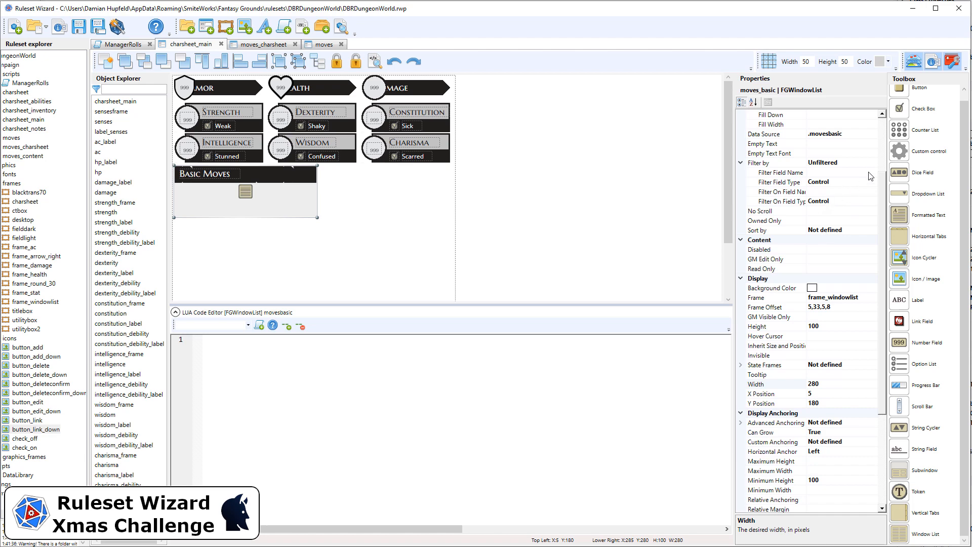
scroll(871, 151, up, 3)
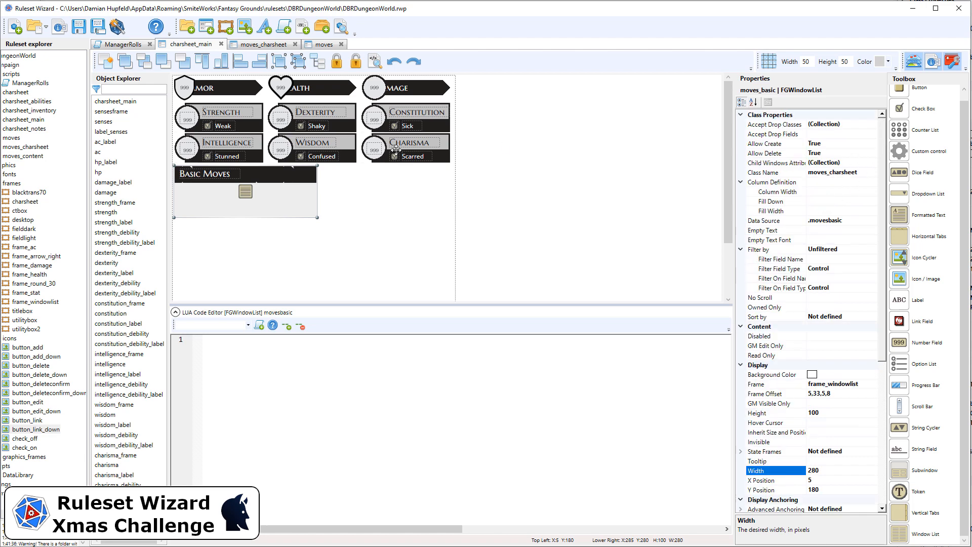
click(117, 27)
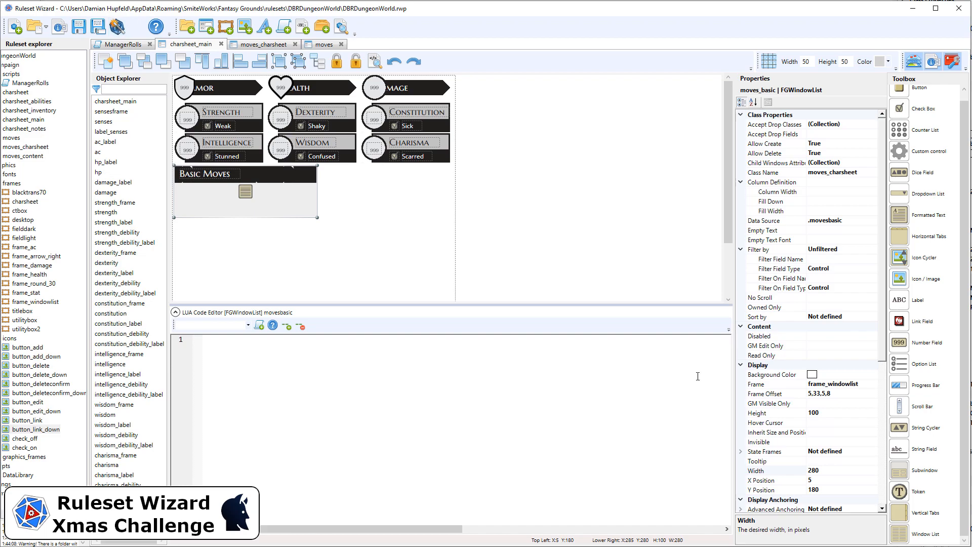
Step: Switch to Fantasy Grounds, open the test character's sheet, and try creating an entry in its Basic Moves list
key(alt+Tab)
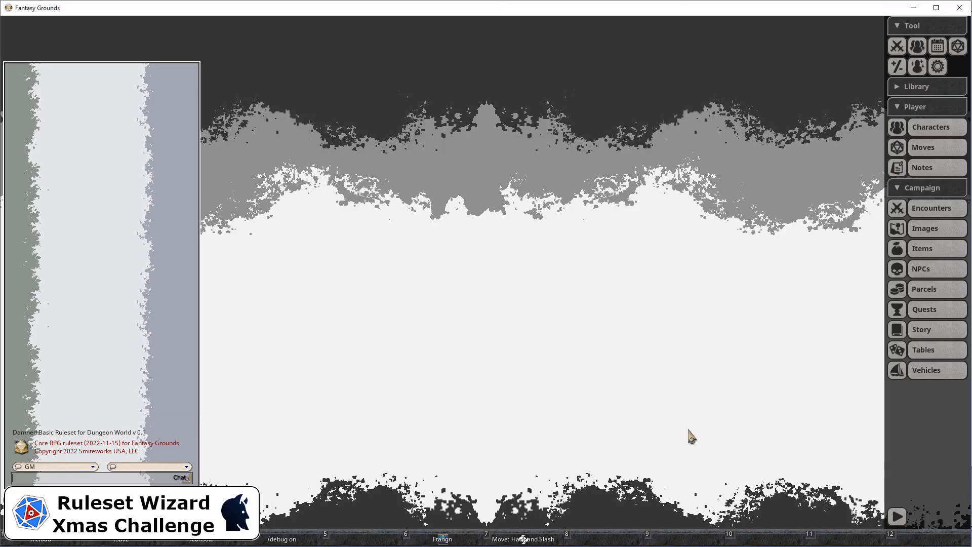
click(443, 537)
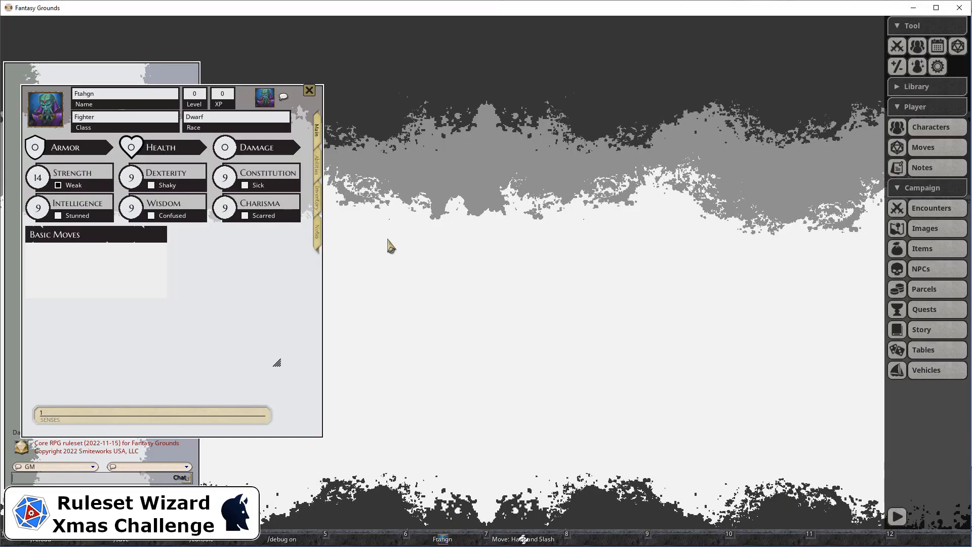
right_click(128, 261)
click(128, 302)
click(49, 250)
Step: Back in Ruleset Wizard, add a button to the Basic Moves header with a height and width of 20
key(alt+Tab)
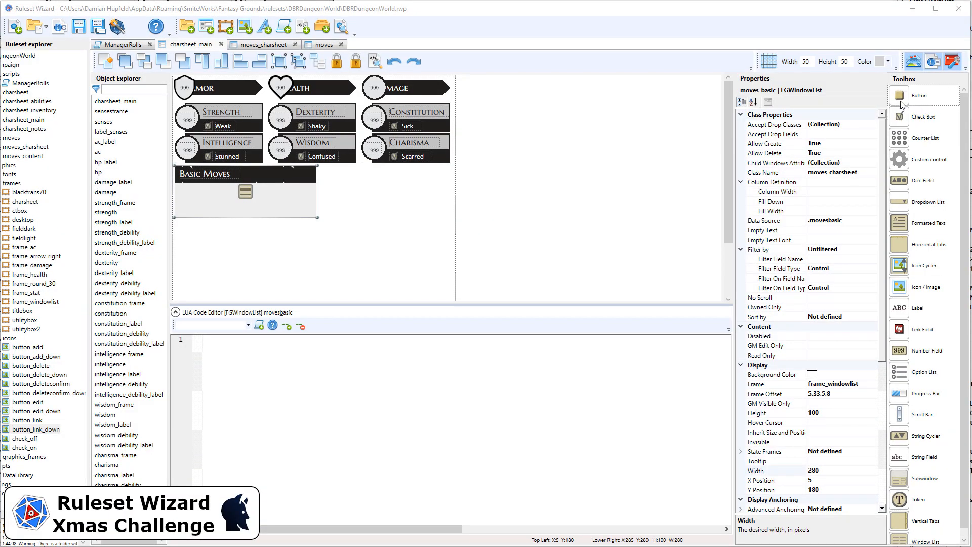
drag(901, 105, 294, 172)
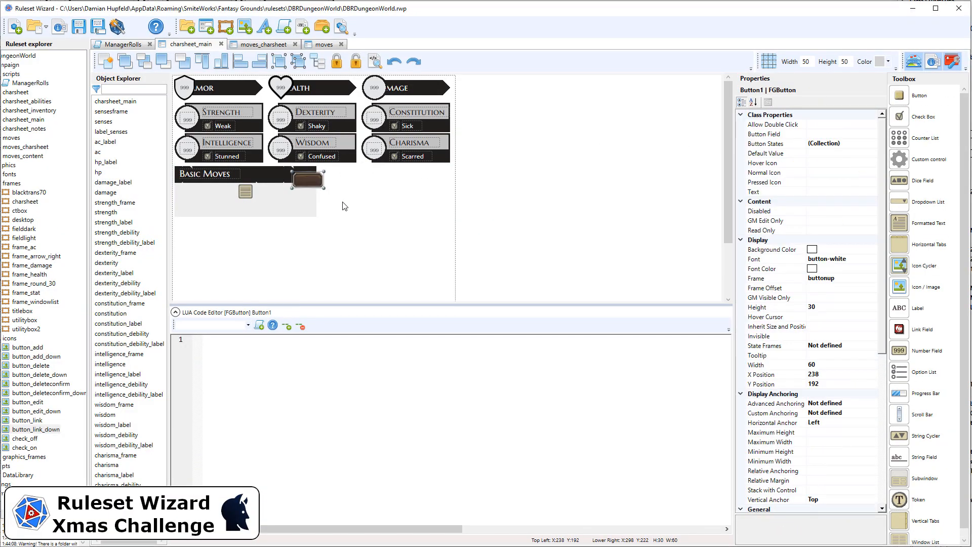
click(843, 307)
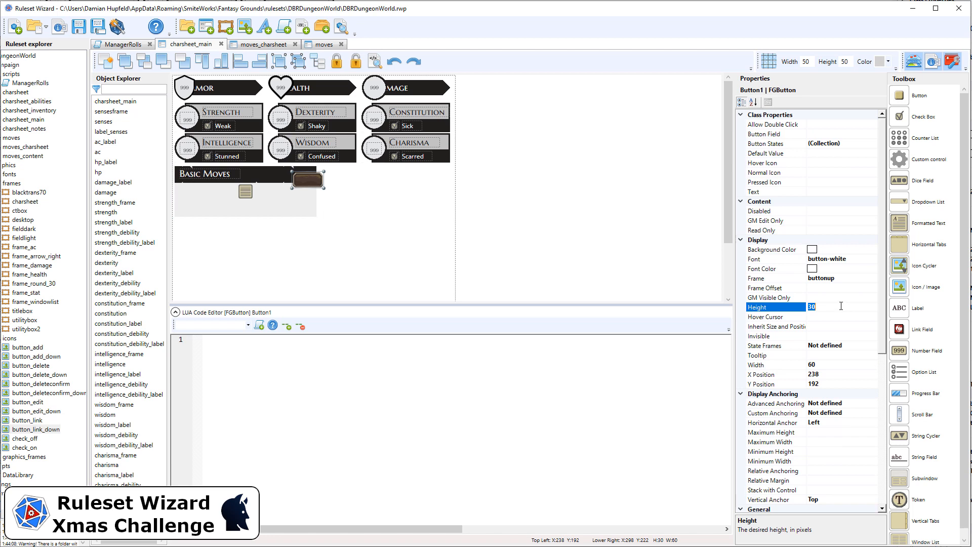
text(20)
click(824, 366)
text(20)
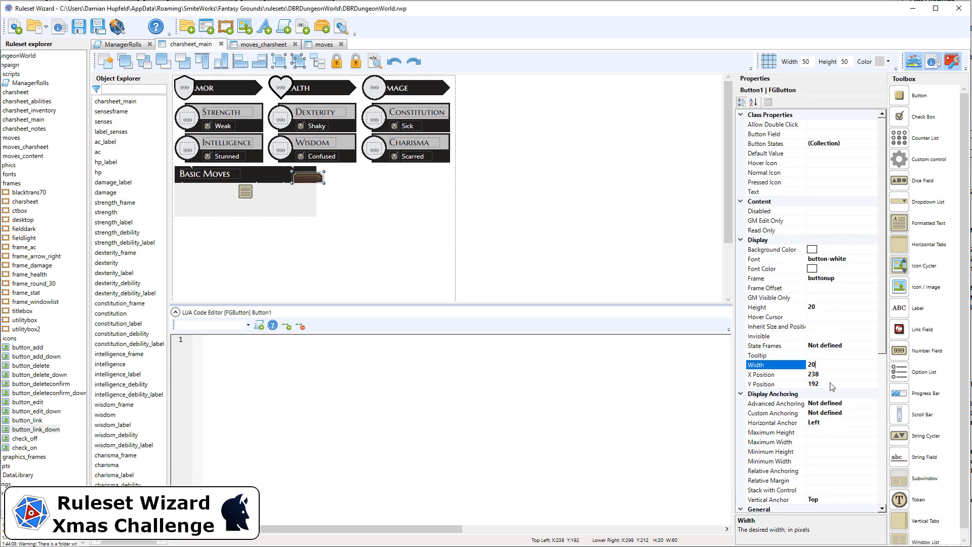
Step: Position the Basic Moves header button at X 230, Y 185
click(832, 384)
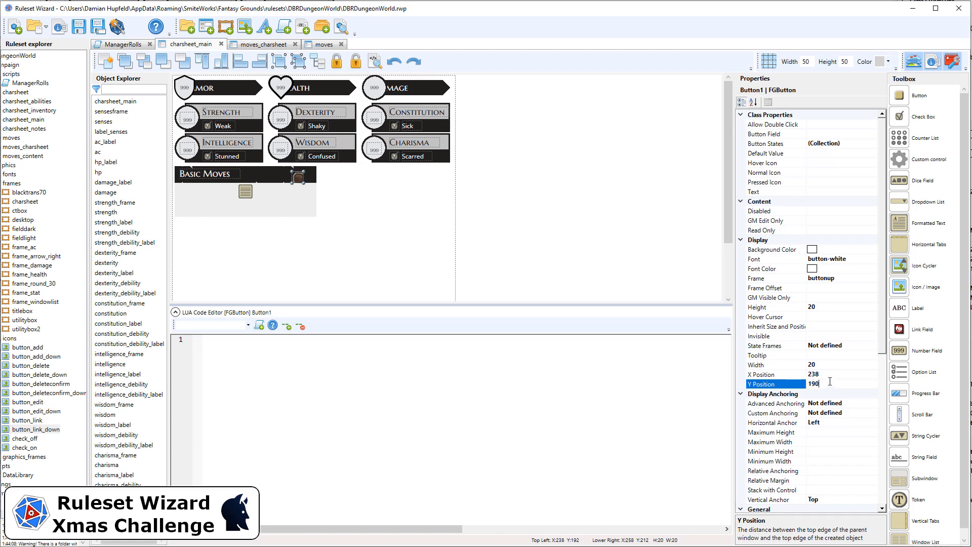
click(831, 375)
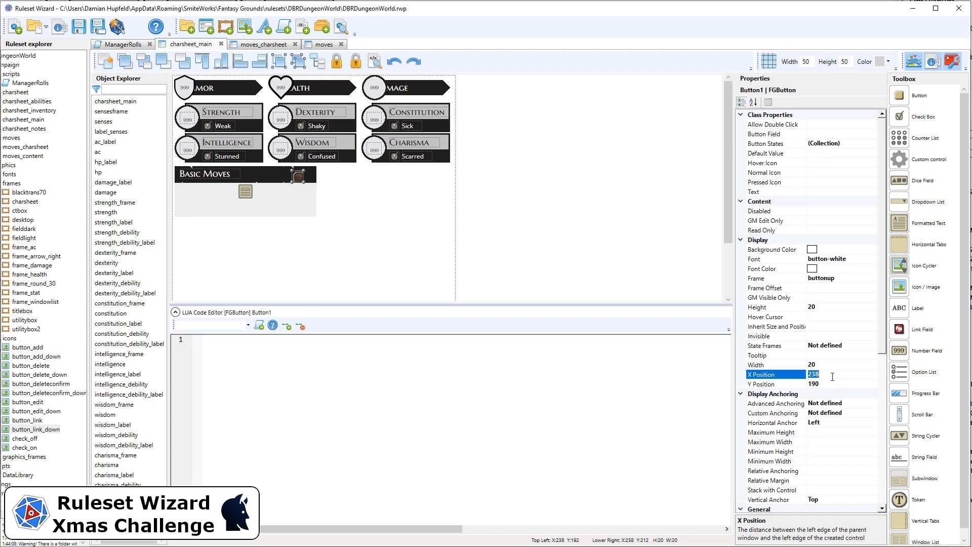
text(2)
key(Return)
click(832, 384)
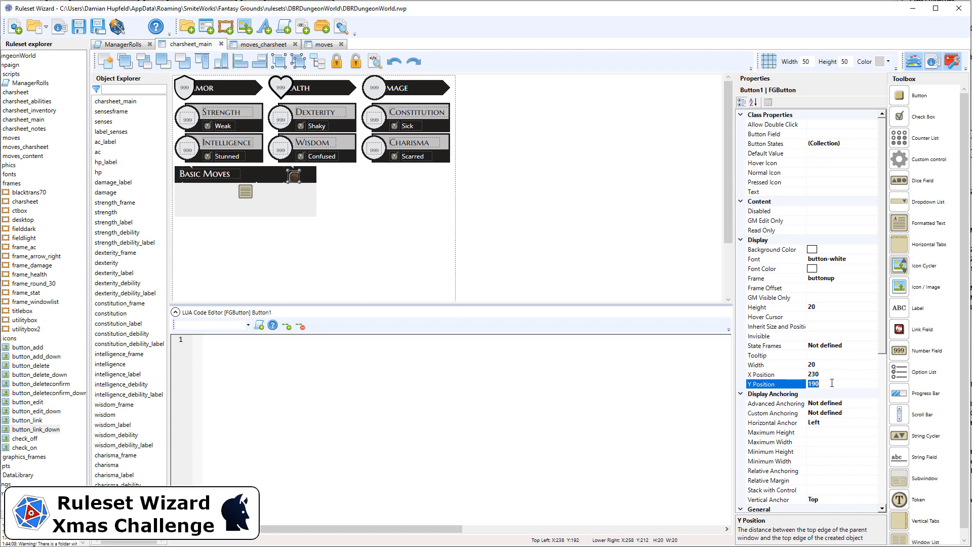
text(185)
key(Return)
Step: Clear the frame and font of the Basic Moves header button
click(847, 278)
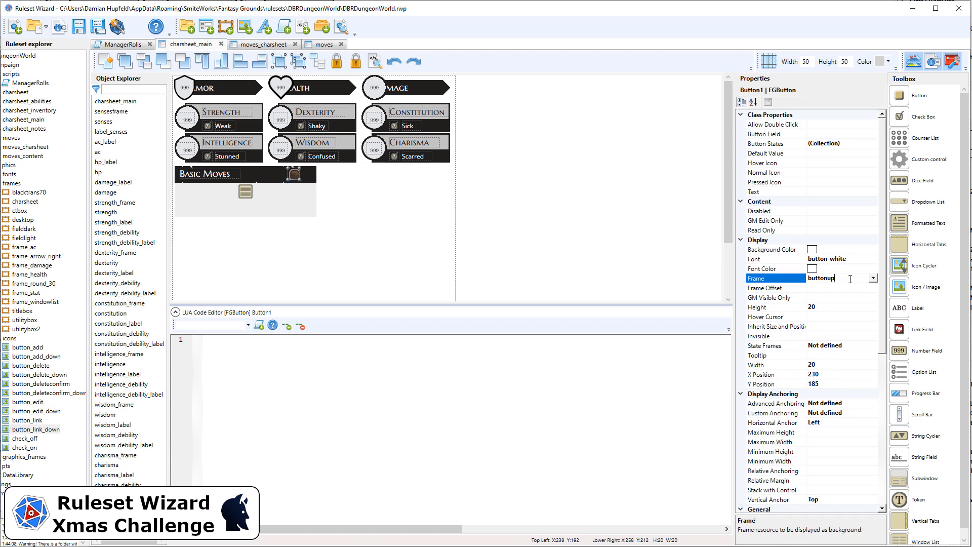
key(Delete)
click(855, 259)
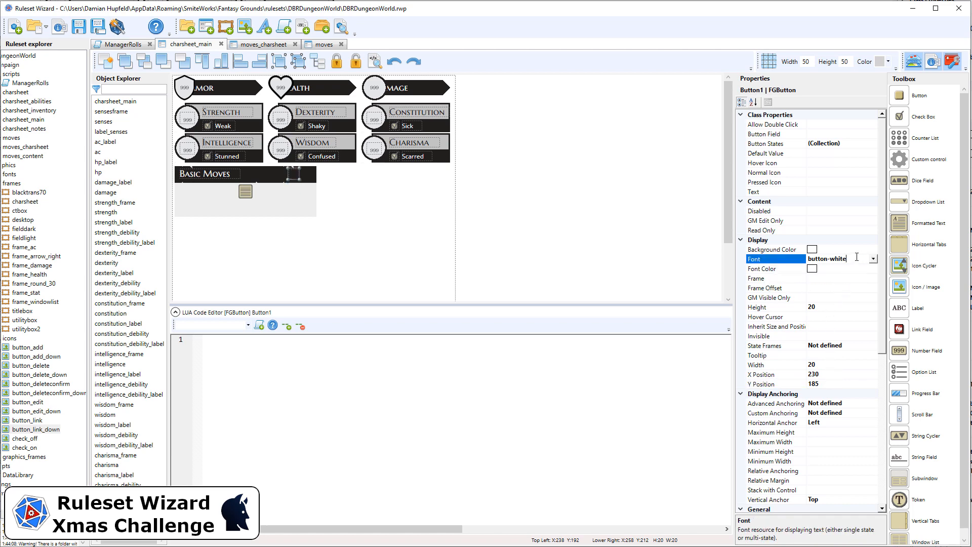
drag(856, 258, 784, 256)
key(Delete)
Step: Set the Basic Moves header button's normal icon to button_add and its pressed icon to button_add_down
click(823, 176)
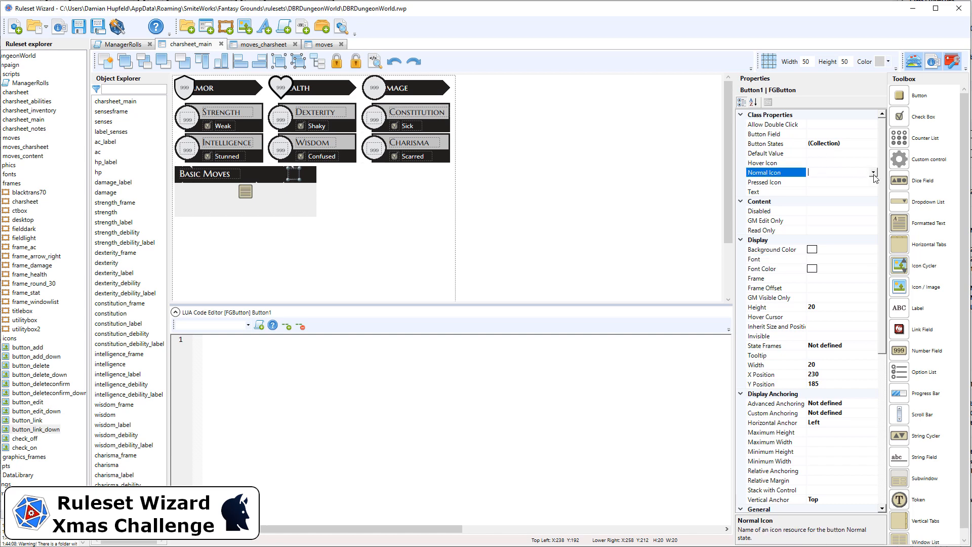
click(875, 173)
drag(873, 194, 874, 281)
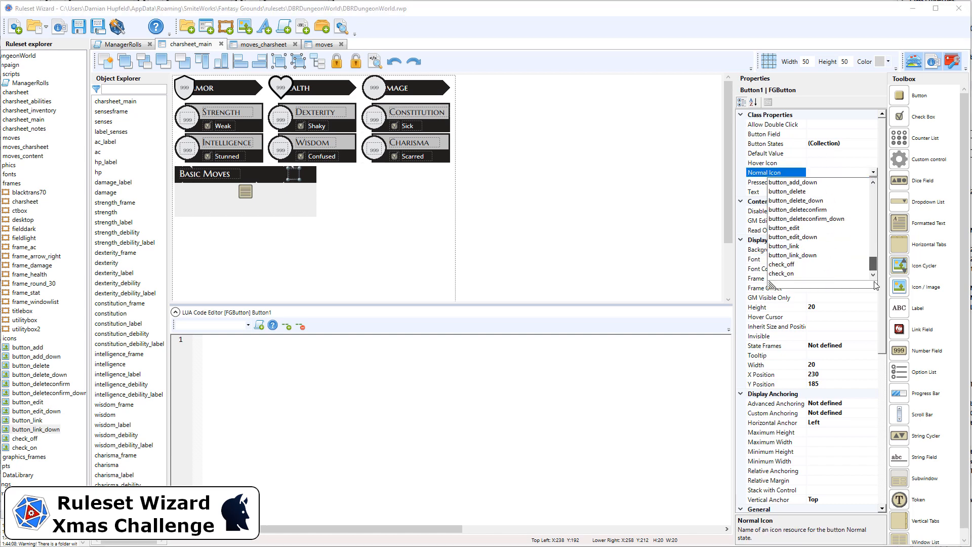
scroll(815, 210, up, 1)
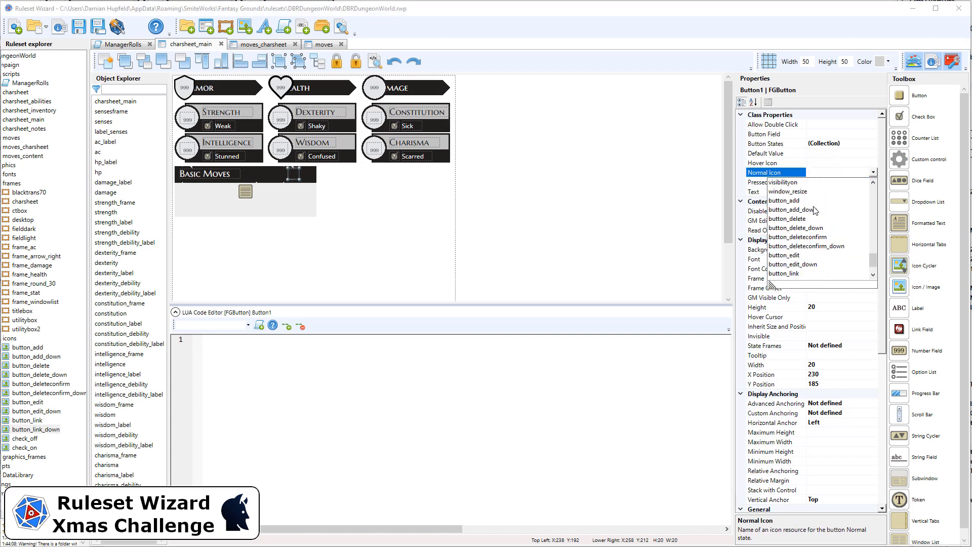
click(798, 201)
click(844, 182)
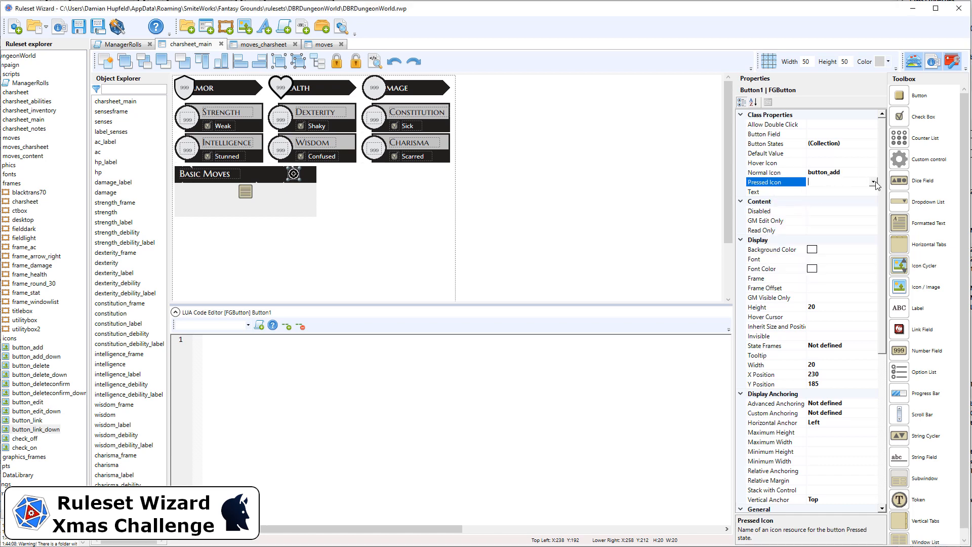
click(874, 182)
drag(872, 202, 876, 270)
click(800, 259)
Step: Set the header button's advanced template to button_iadd and name it basicmoves_button_iadd
click(882, 372)
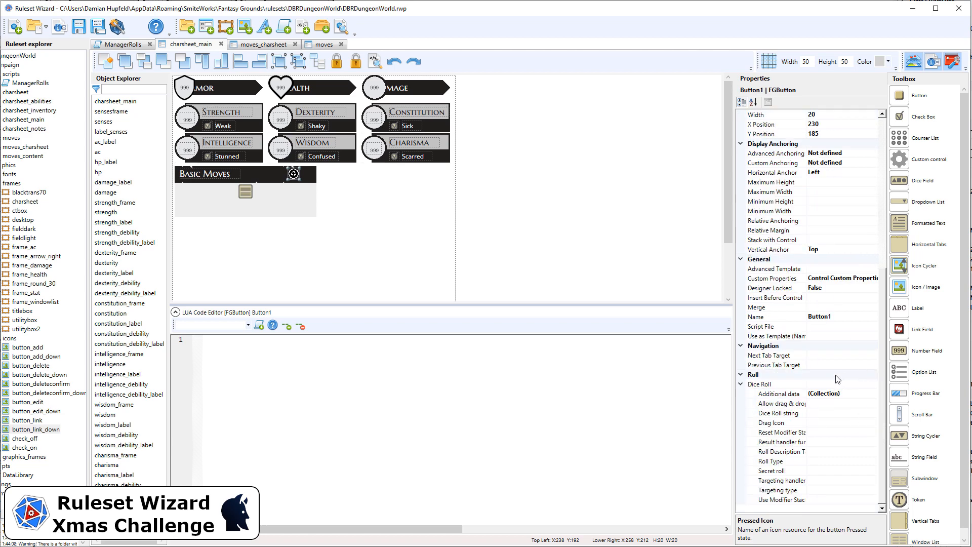
click(829, 270)
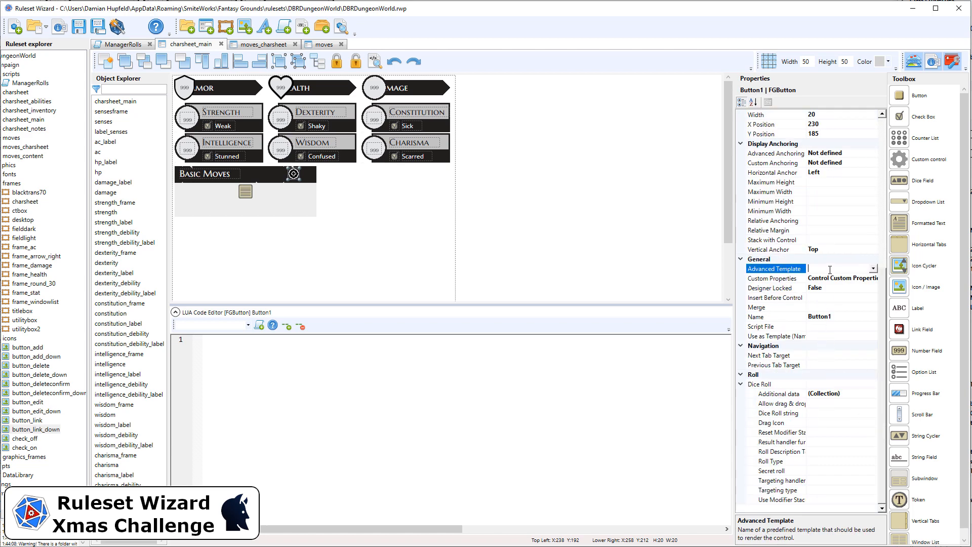
text(button_iadd)
click(844, 317)
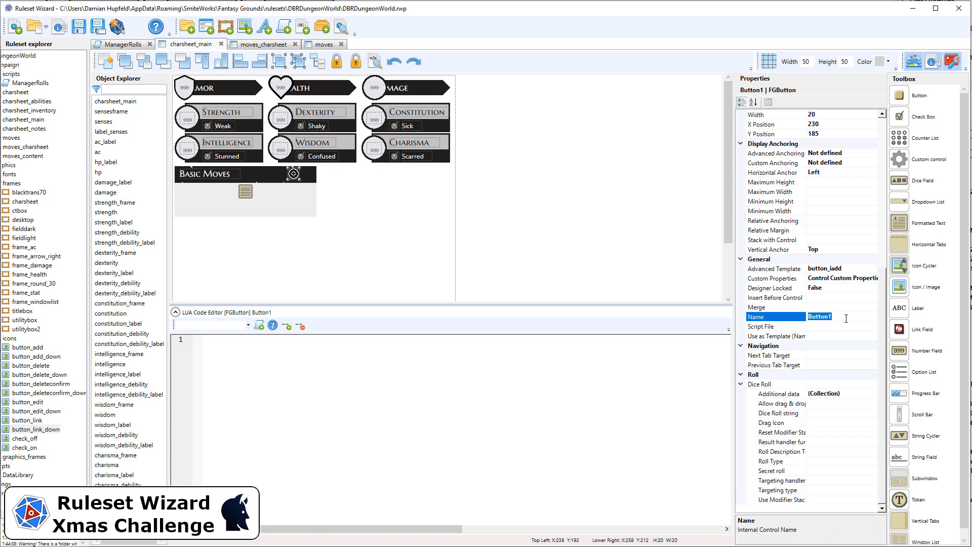
text(basic_)
text(button_iadd)
text(moves)
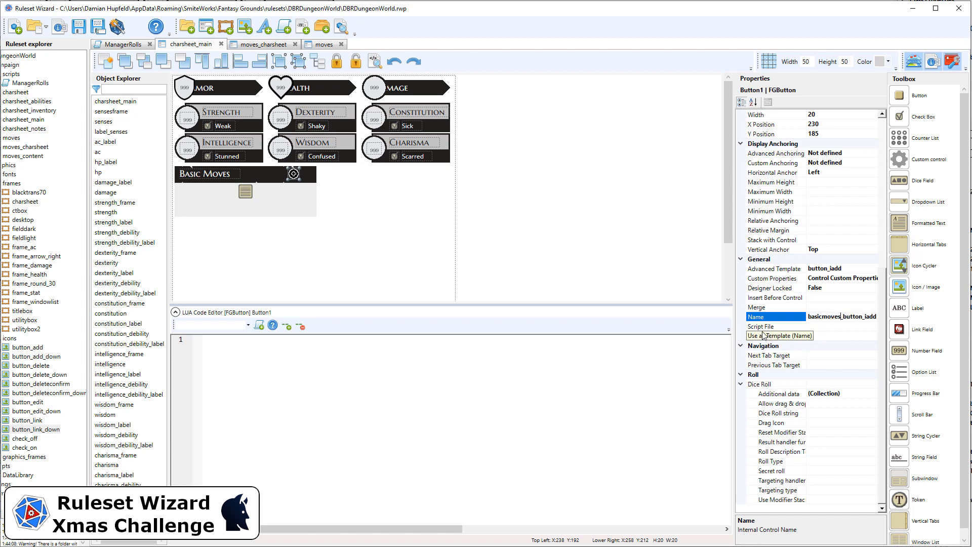
Step: Add a custom property named target with the value basic_moves to the add button
click(867, 278)
click(873, 278)
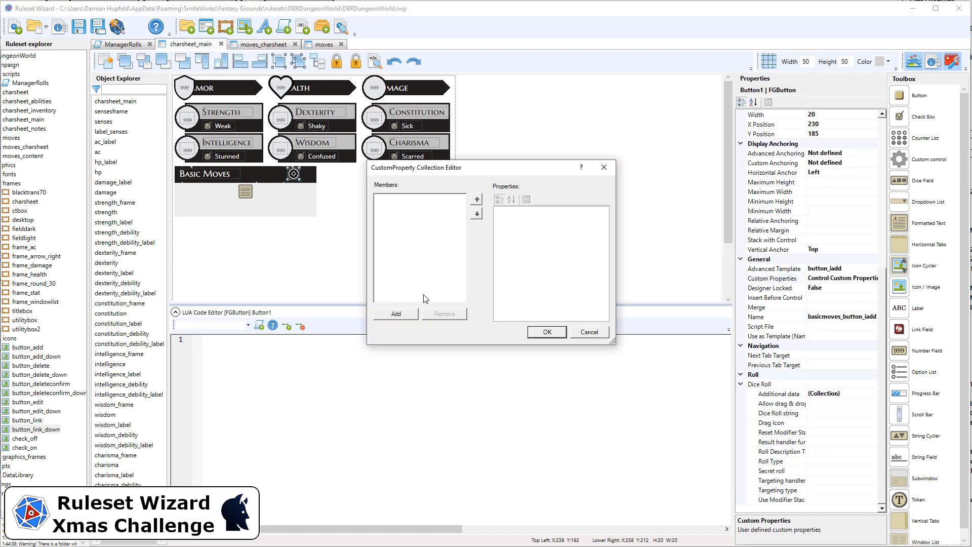
click(410, 314)
click(572, 236)
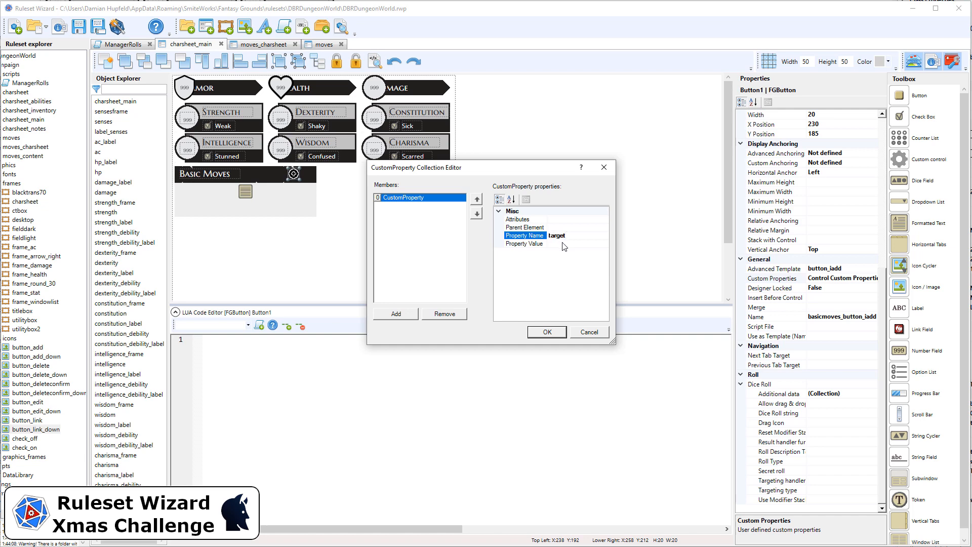
click(566, 244)
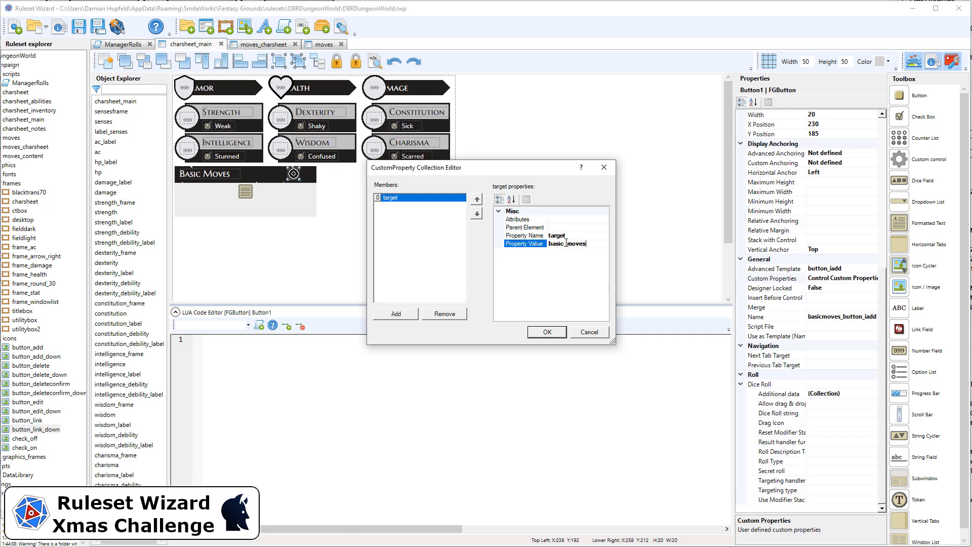
click(547, 332)
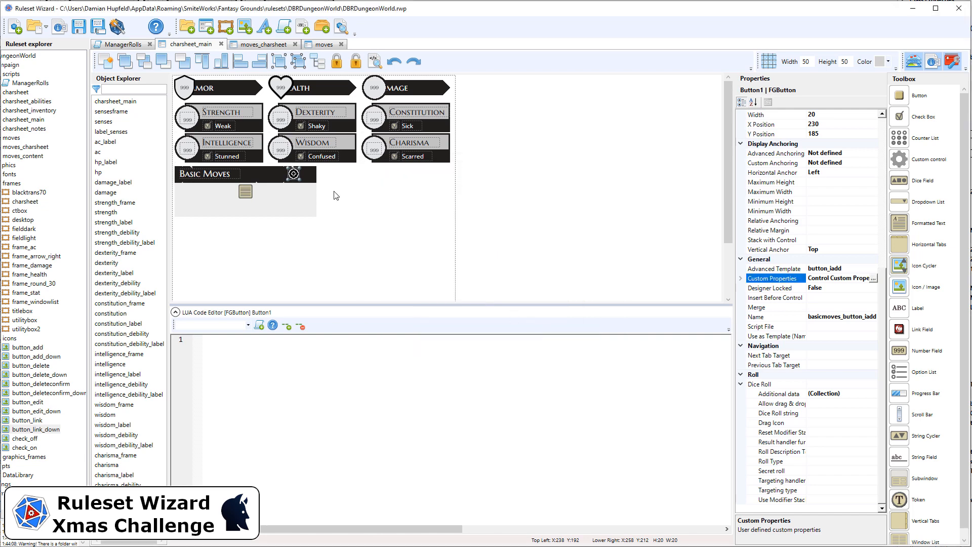
Step: Duplicate the add button and place the copy beside it in the Basic Moves header at X 255, Y 185
click(354, 210)
click(294, 173)
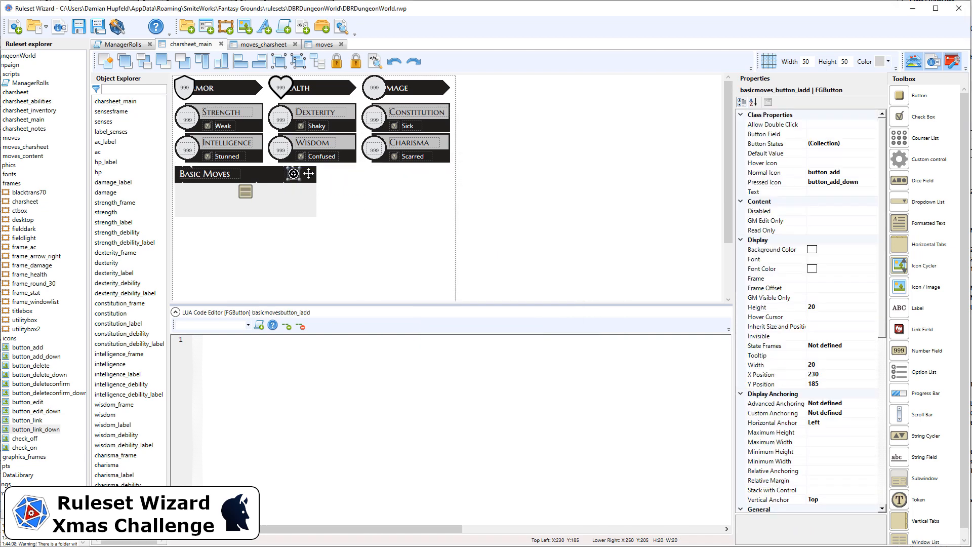
key(ctrl+v)
key(shift+Up)
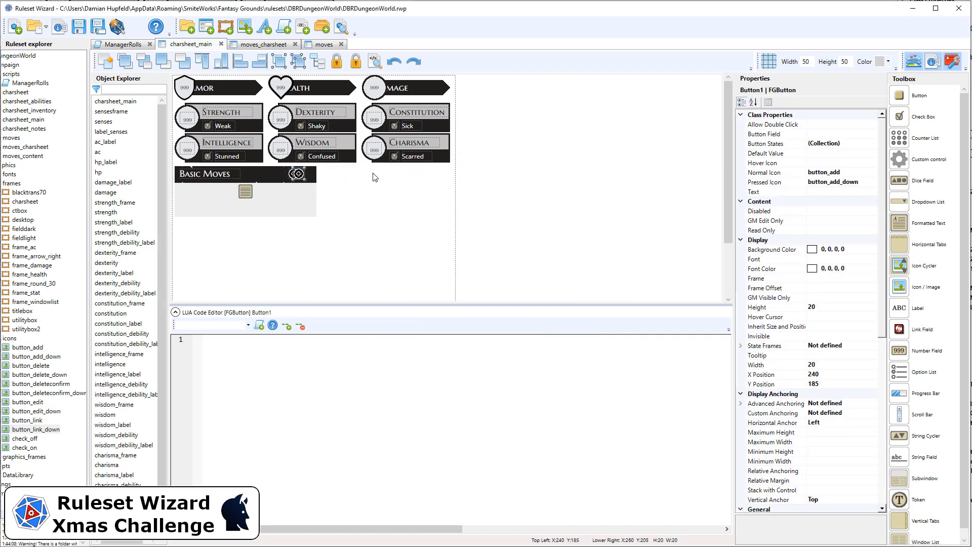
key(shift+Right)
key(Right)
key(Right)
key(Right)
key(Right)
key(Right)
Step: Shift both Basic Moves header buttons right together, bringing the copy to X 260
drag(375, 194, 302, 169)
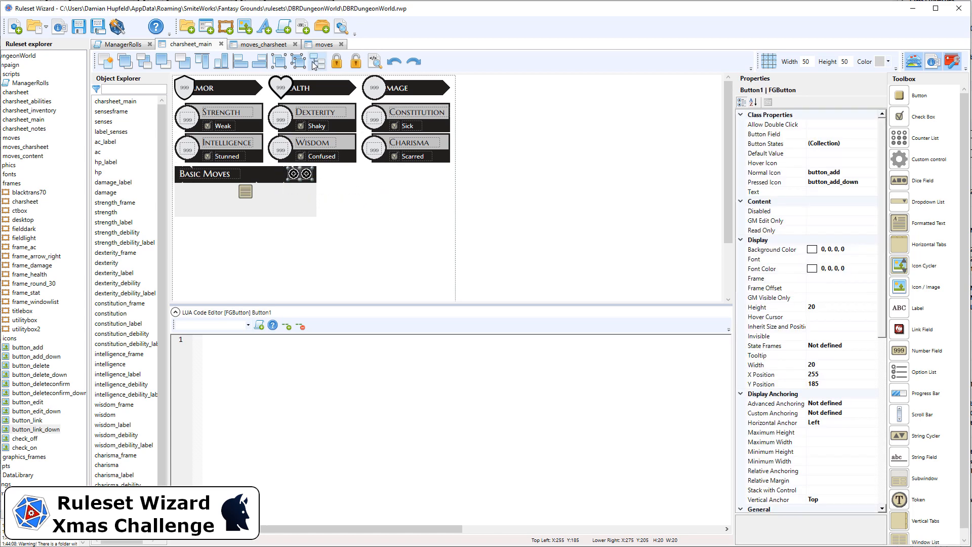
key(Right)
key(Right)
key(Right)
key(Right)
key(Right)
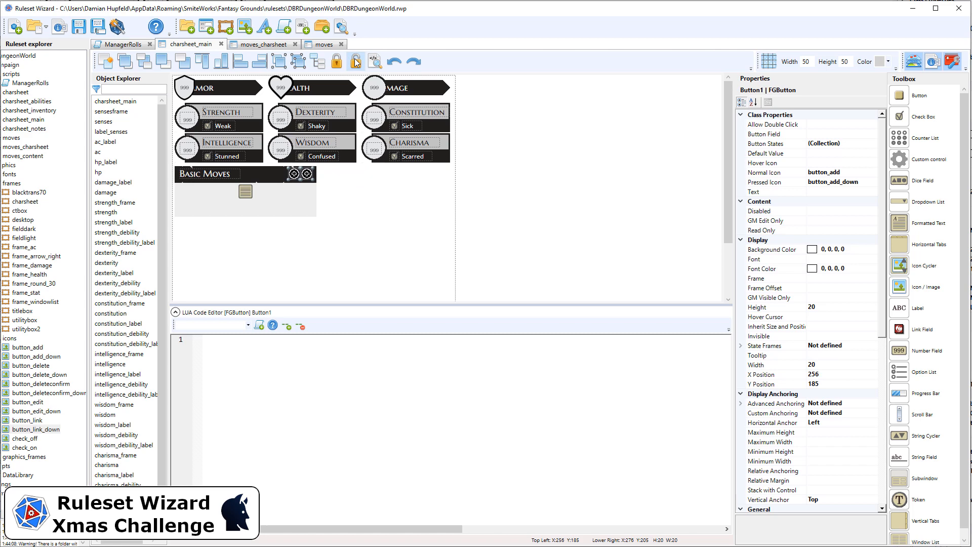
Step: Set the copied button's normal icon to button_delete and its pressed icon to button_delete_down
click(349, 195)
click(310, 175)
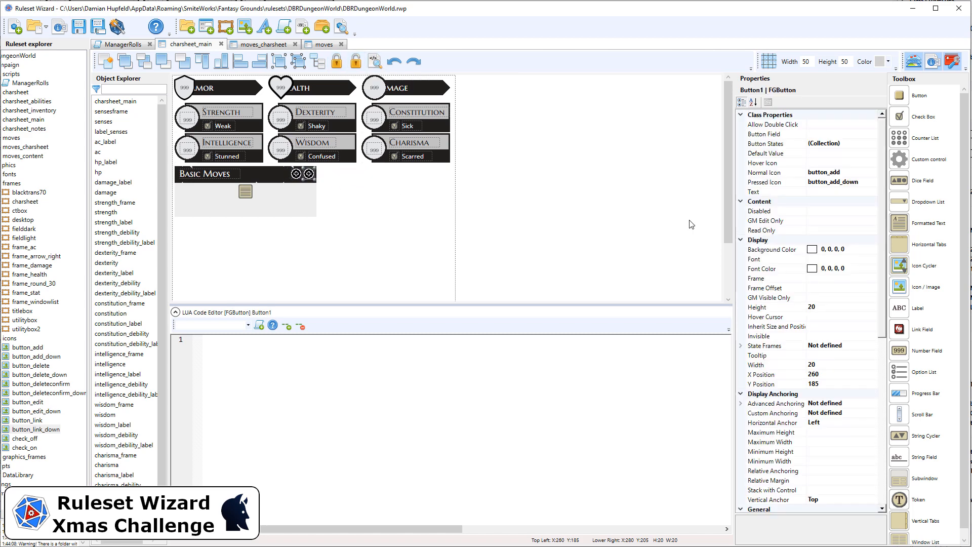
click(844, 173)
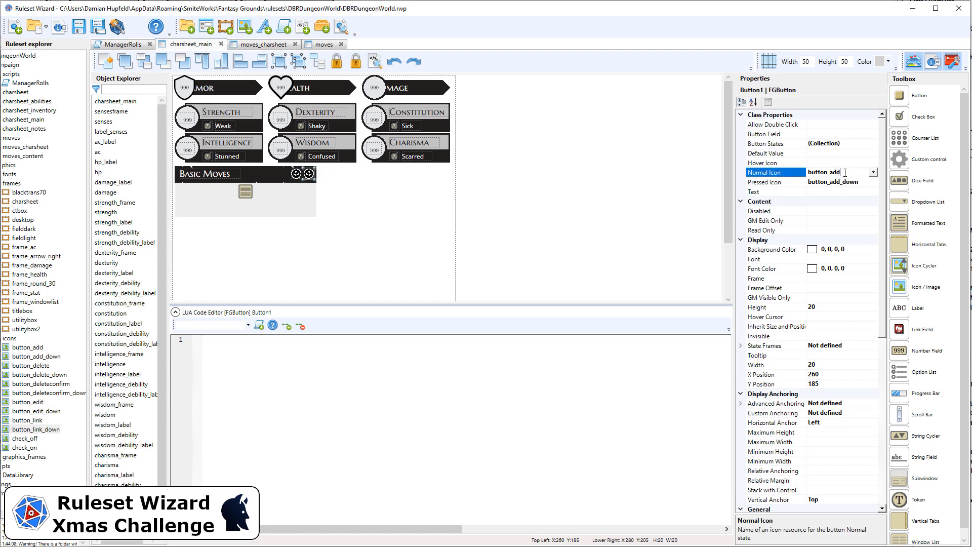
click(874, 174)
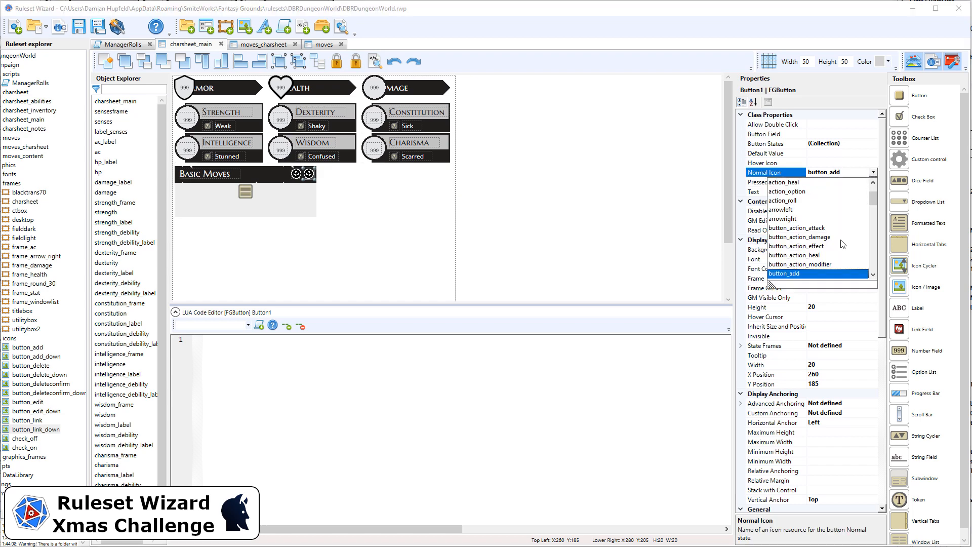
scroll(841, 248, down, 1)
scroll(858, 232, down, 3)
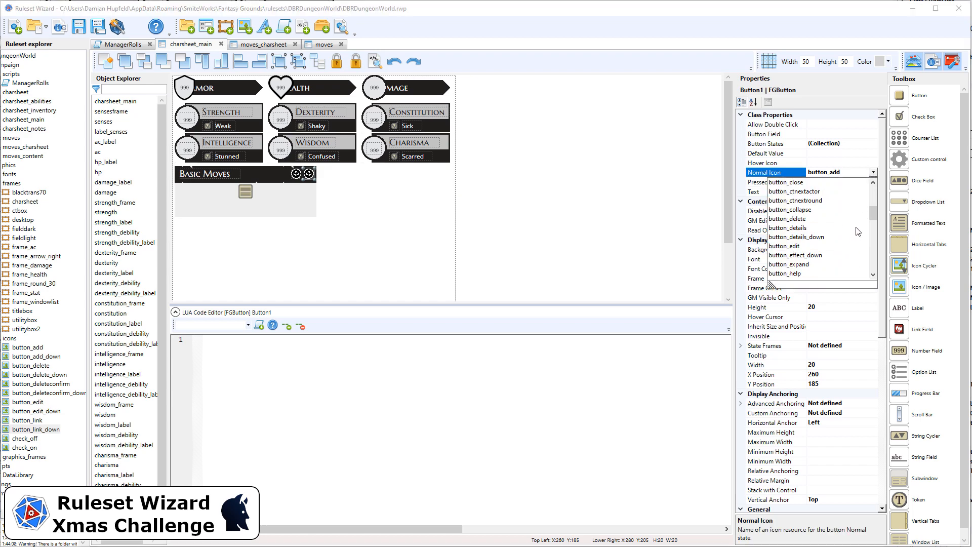
drag(873, 216, 872, 261)
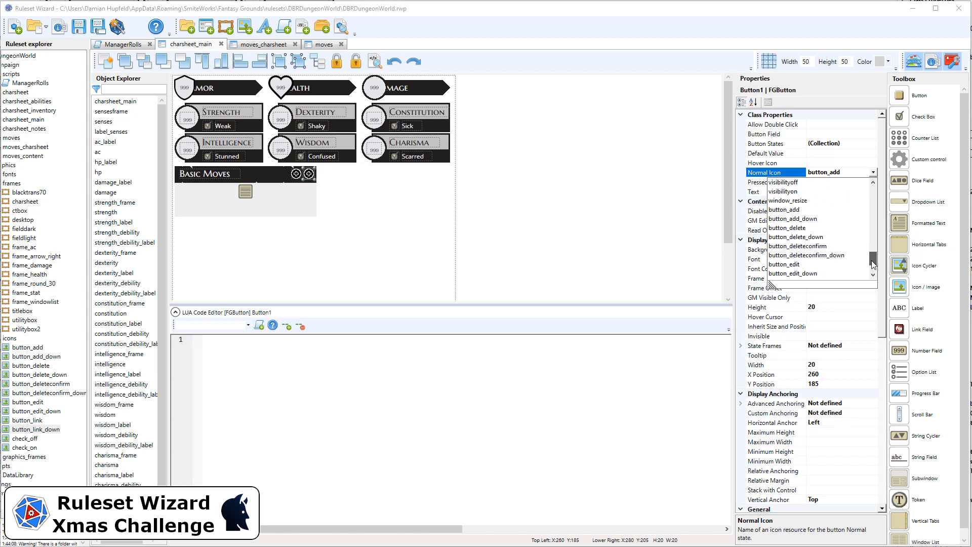
click(801, 229)
click(831, 182)
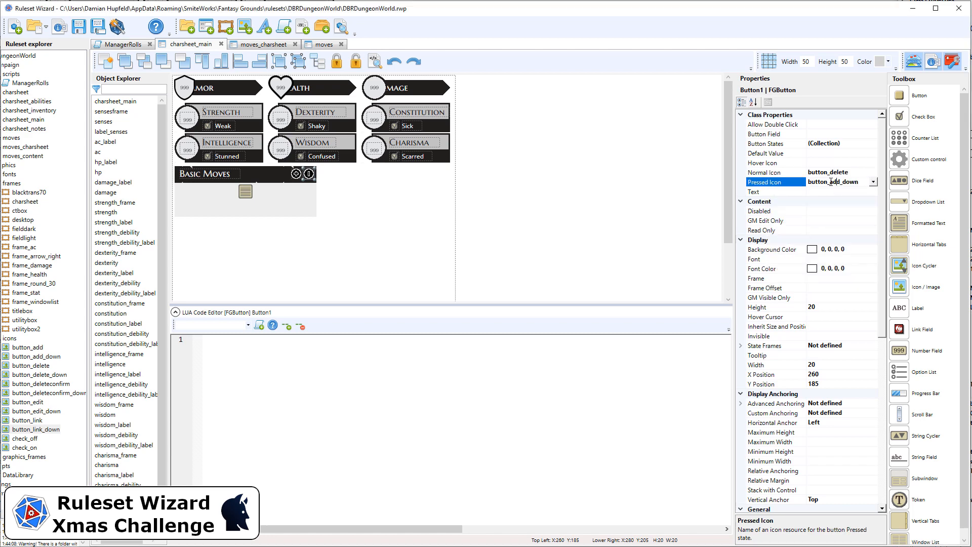
text(delete)
Step: Set the copied button's advanced template to button_iedit and name it basicmoves_button_iedit
scroll(883, 261, down, 5)
click(840, 355)
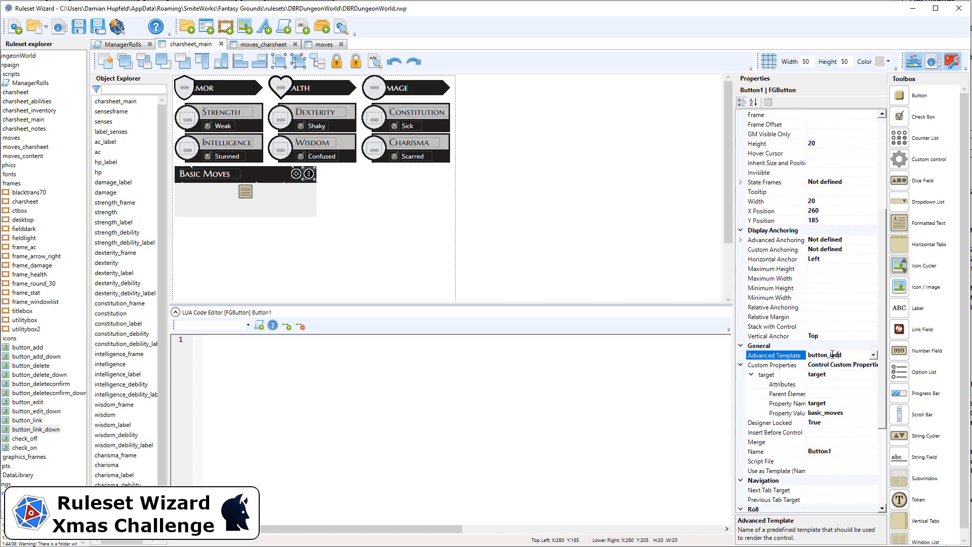
drag(832, 355, 843, 355)
click(855, 452)
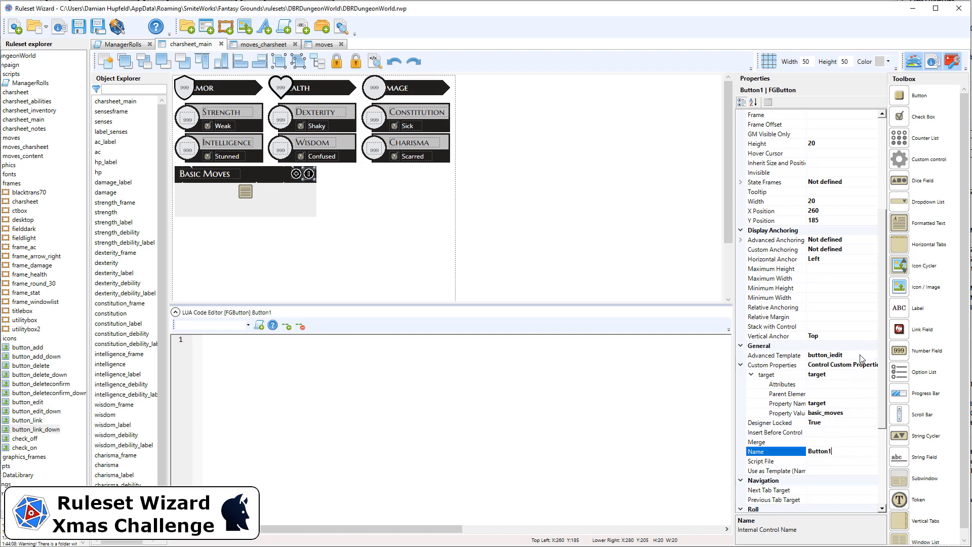
click(860, 356)
key(ctrl+c)
click(851, 451)
text(basicmoves_)
key(ctrl+v)
Step: Set the frame offset of the moves_basic window list to 0,35,0,8
click(308, 203)
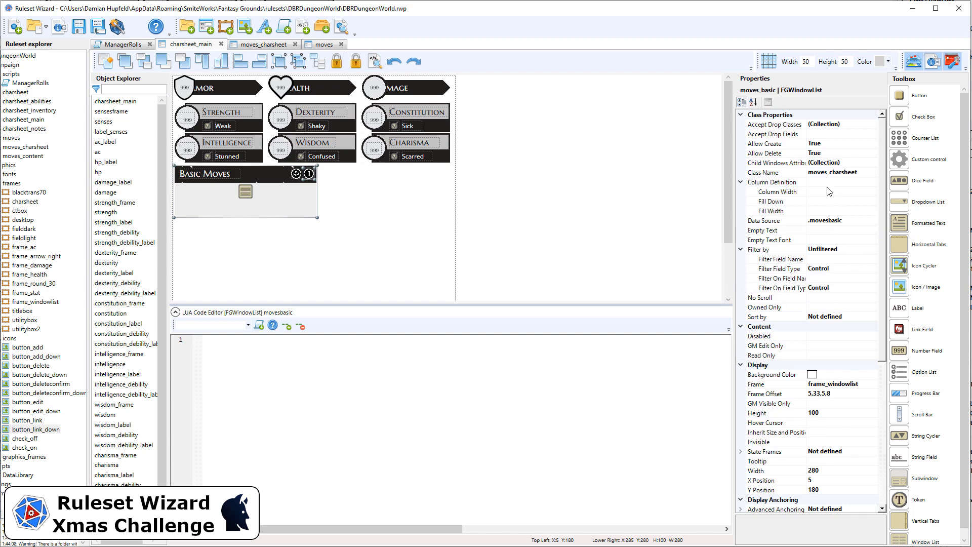
click(819, 394)
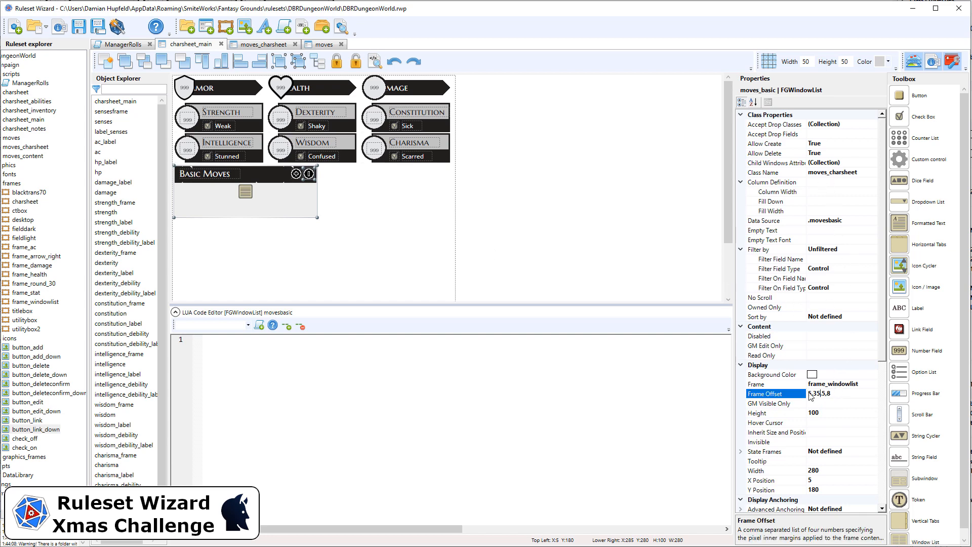
key(BackSpace)
text(0)
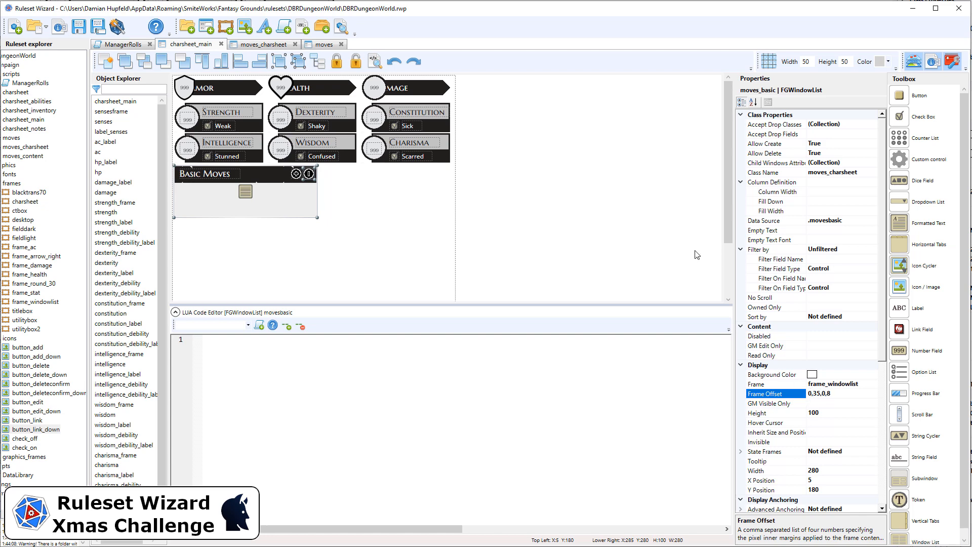
Step: Generate the ruleset and try the Basic Moves add button on the character sheet in Fantasy Grounds, checking the console log
click(121, 29)
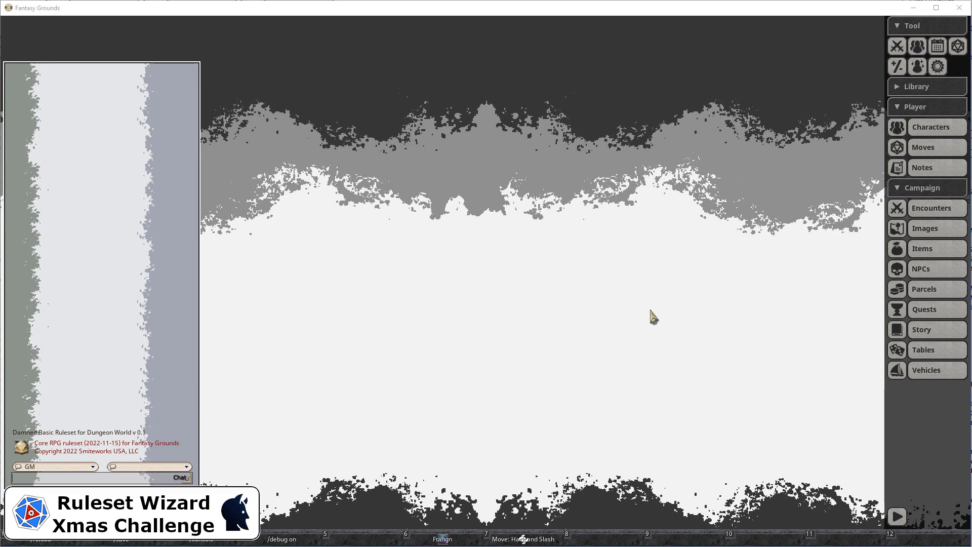
click(444, 539)
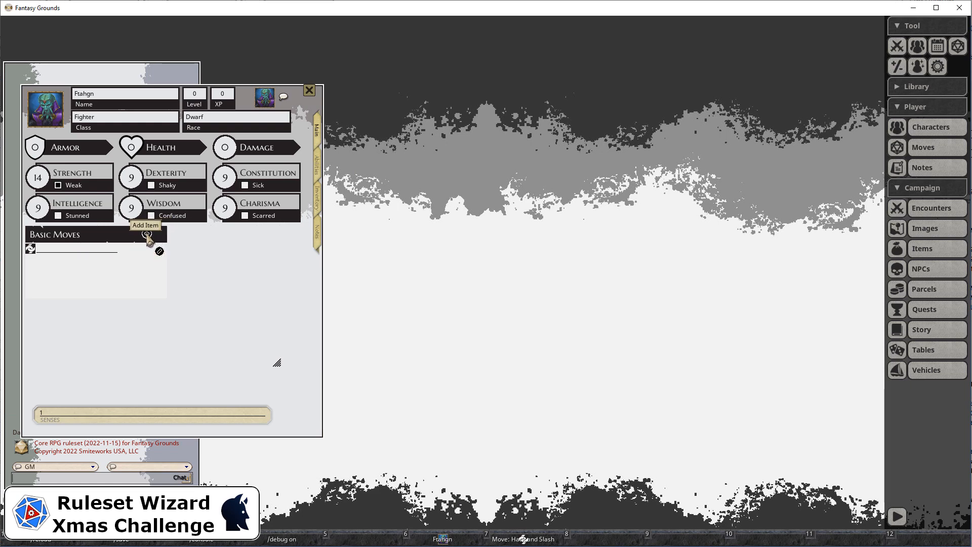
click(147, 235)
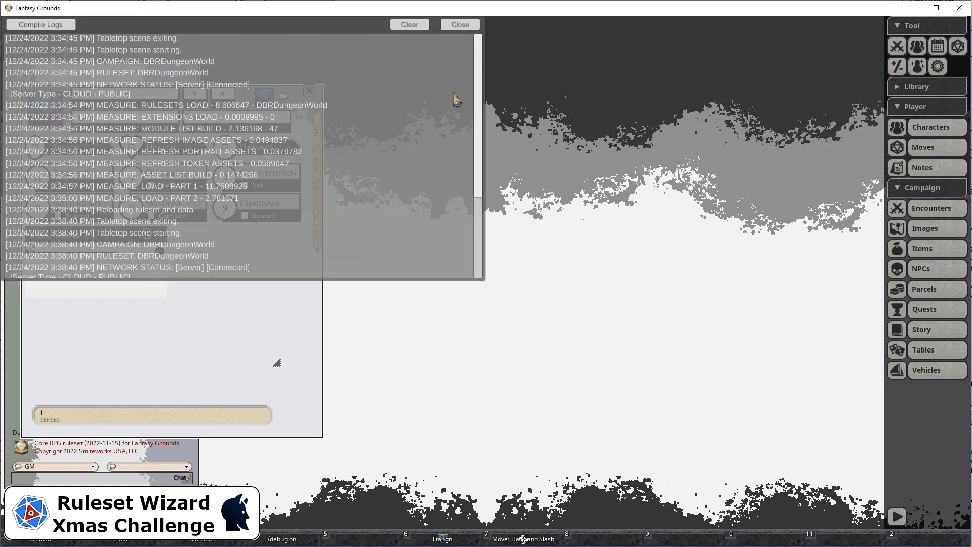
drag(482, 77, 485, 212)
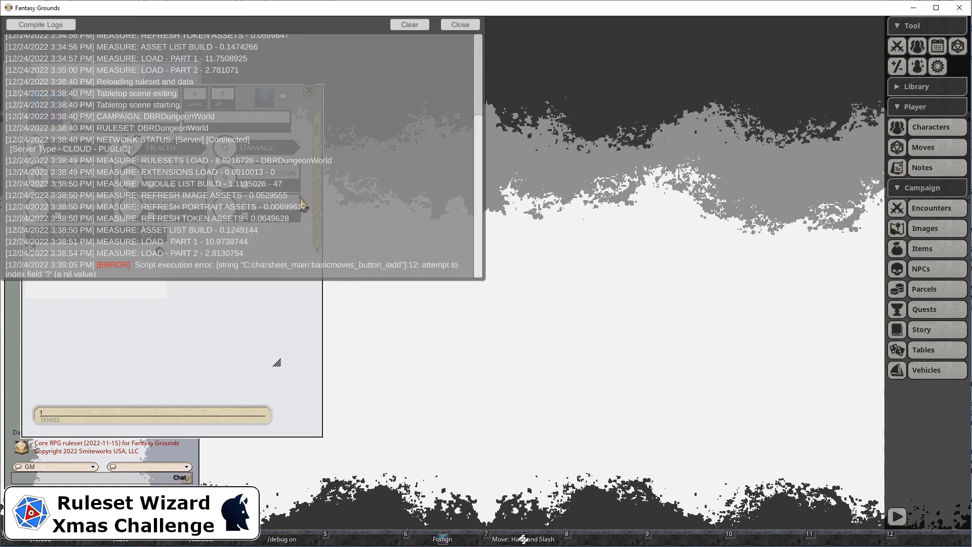
click(414, 27)
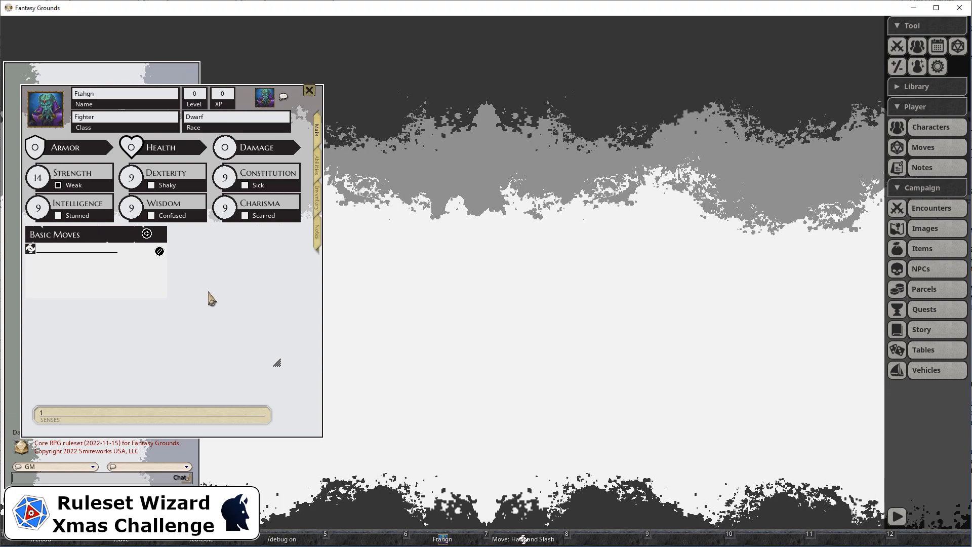
Step: Back in Ruleset Wizard, set the basicmoves_button_iedit button's normal icon to button_edit and its pressed icon to button_edit_down
key(alt+Tab)
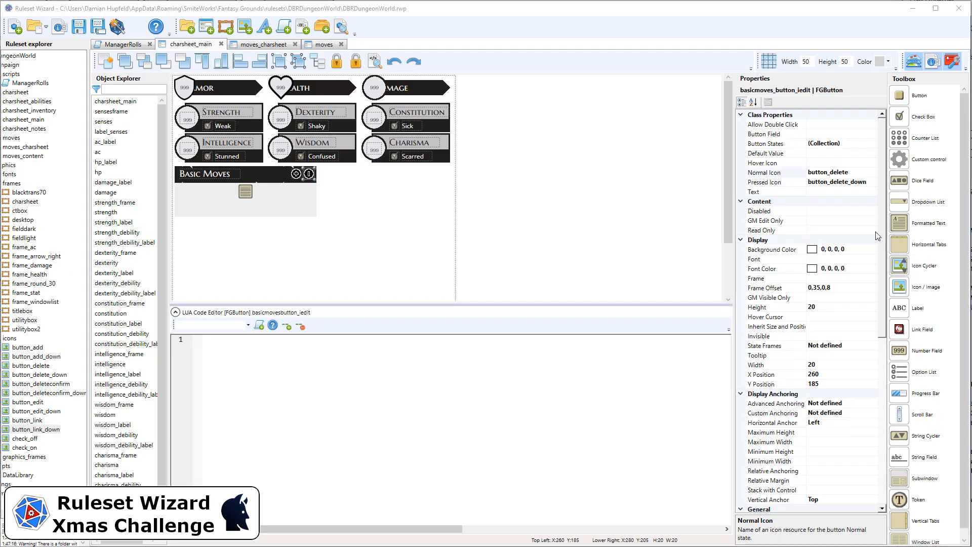
click(861, 169)
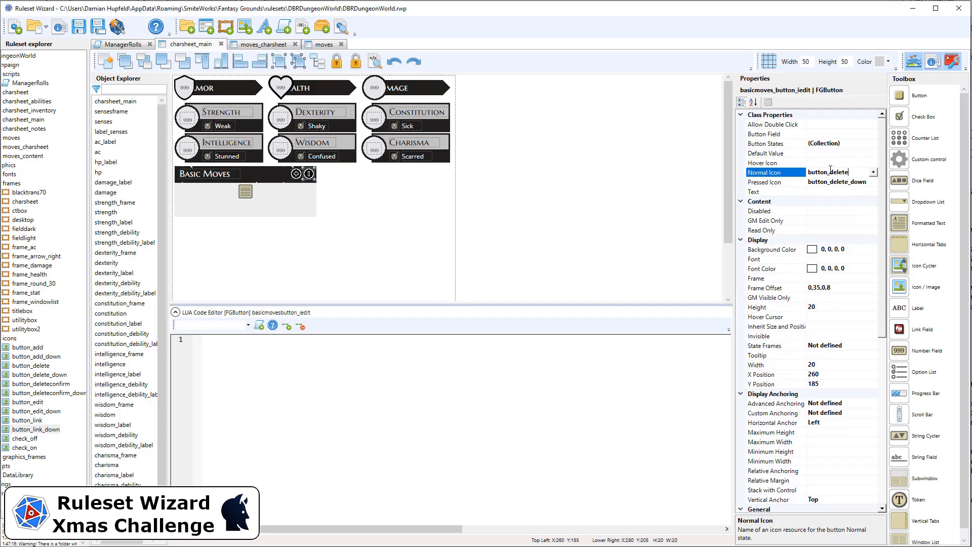
drag(830, 169, 848, 172)
text(edi)
click(831, 182)
drag(835, 184, 847, 182)
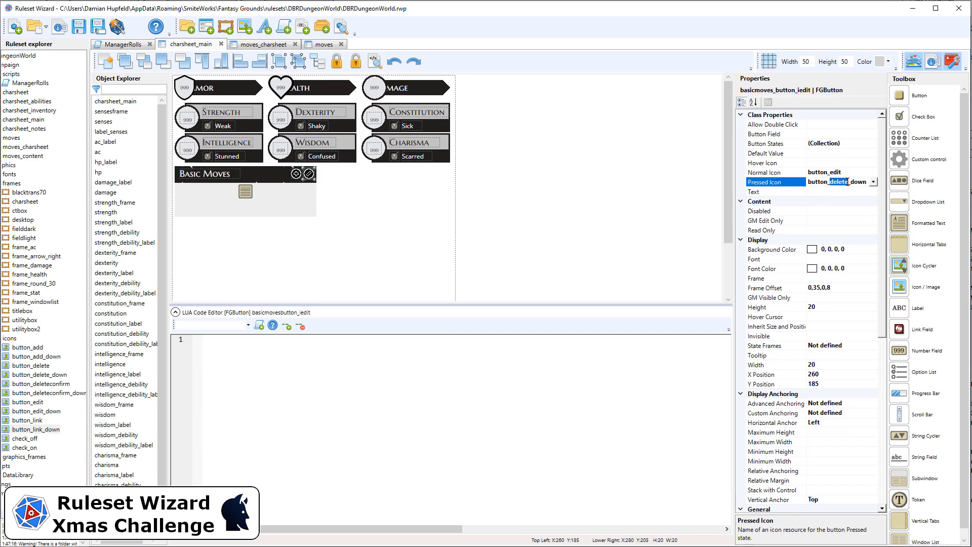
text(edi)
Step: Rename the Basic Moves edit button as basic_moves_iedit
click(882, 345)
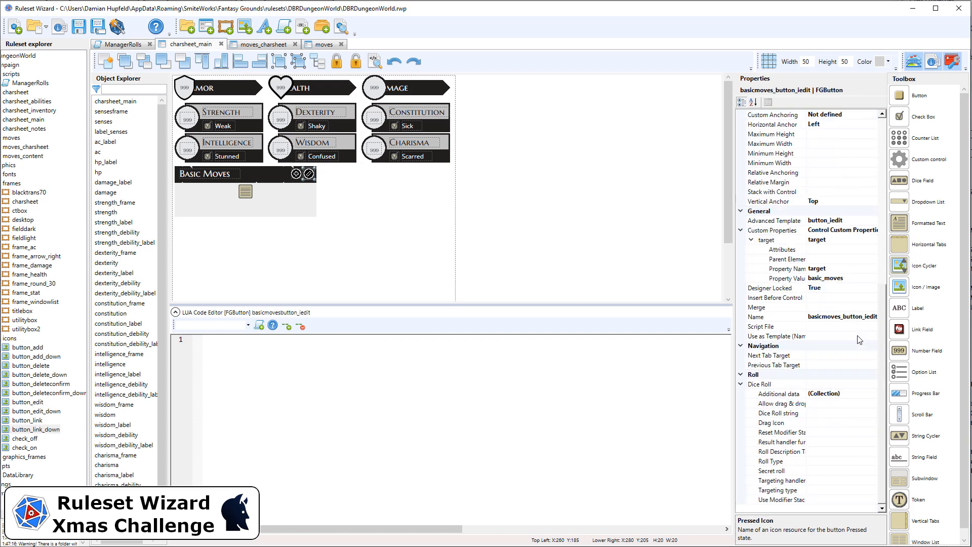
click(844, 317)
drag(844, 316, 863, 317)
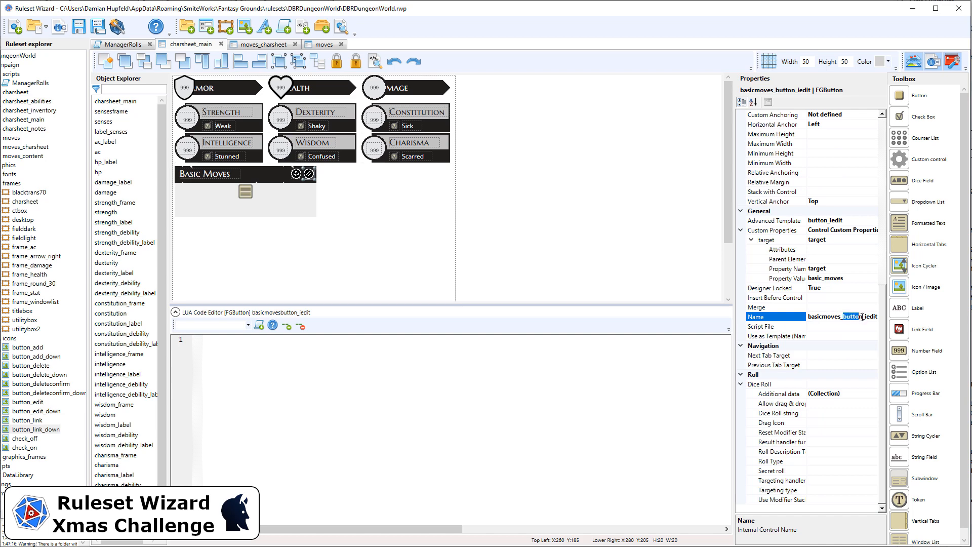
key(Delete)
text(_)
Step: Rename the Basic Moves add button as basic_moves_iadd, and review the edit button's name and target
click(296, 174)
scroll(830, 376, down, 5)
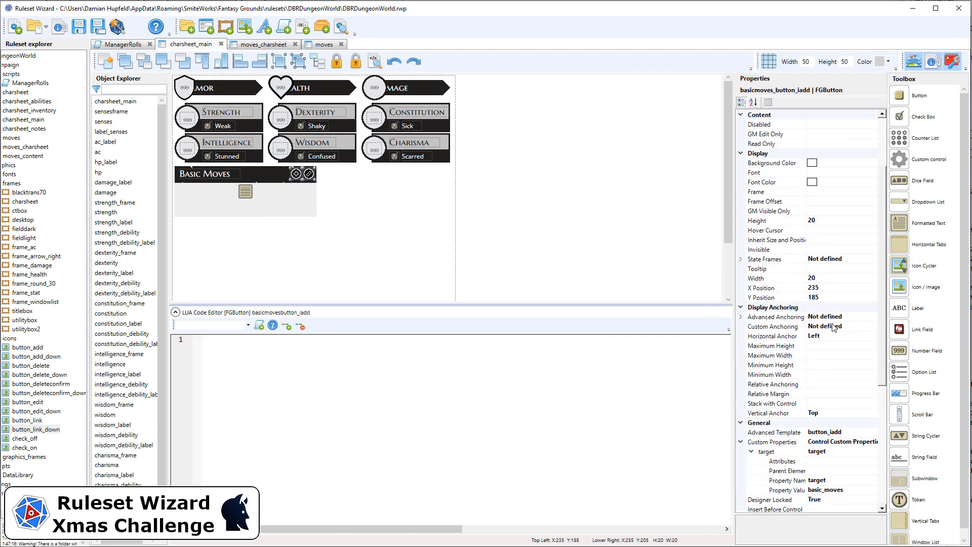
click(840, 414)
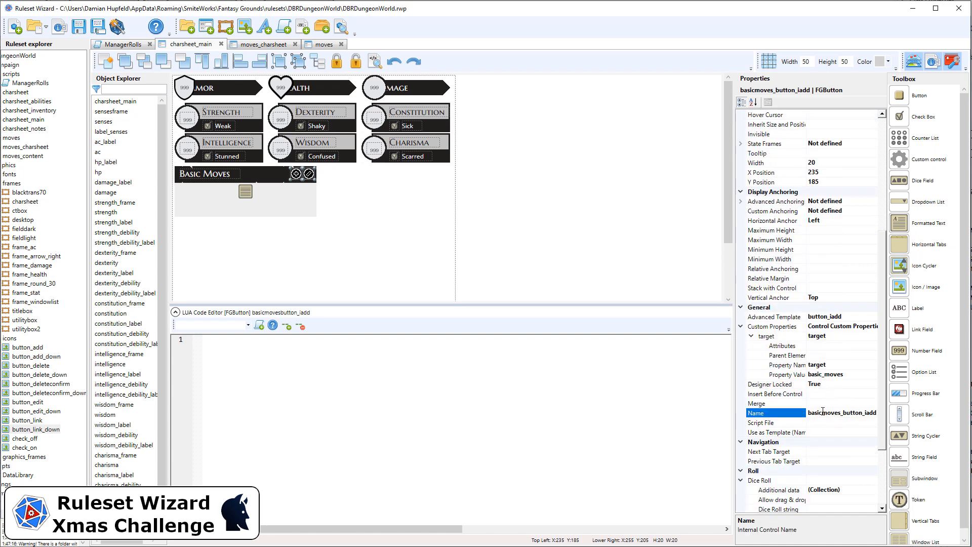
text(_)
key(shift+End)
key(Delete)
click(482, 173)
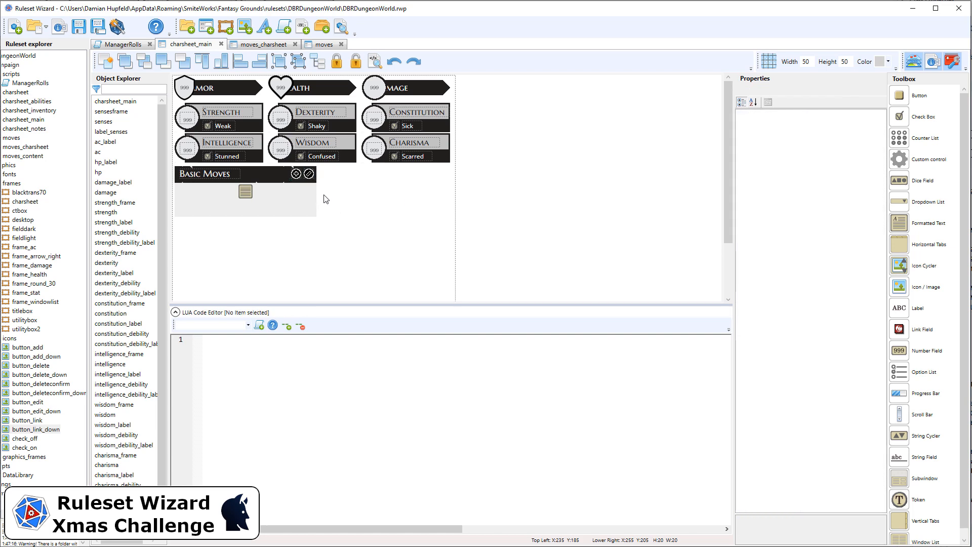
click(309, 174)
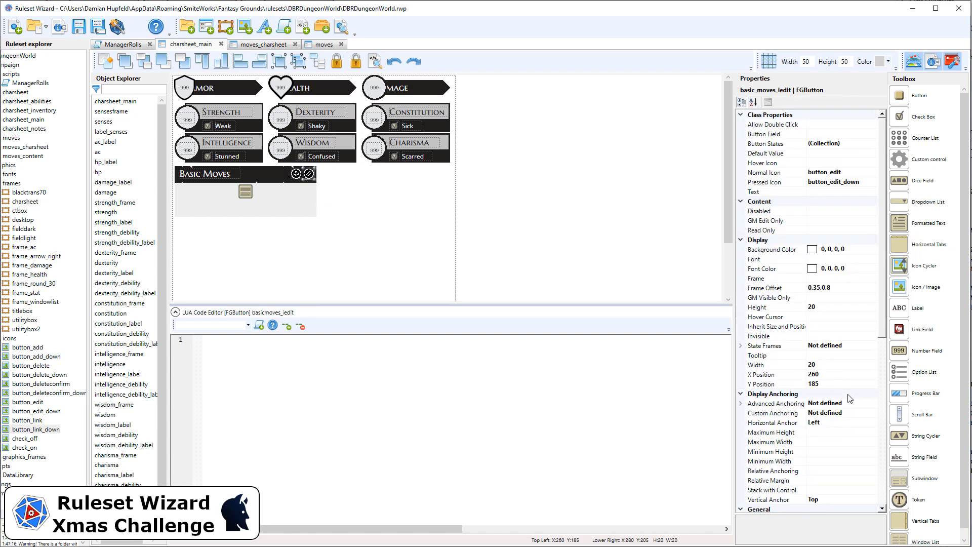
scroll(848, 404, down, 5)
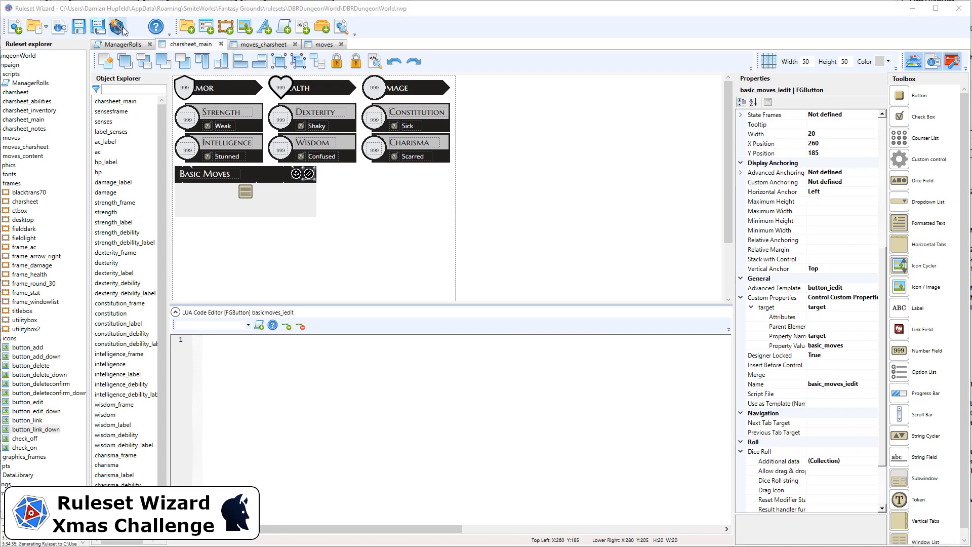
Step: Set the width of the moves_charsheet window to 280
click(265, 47)
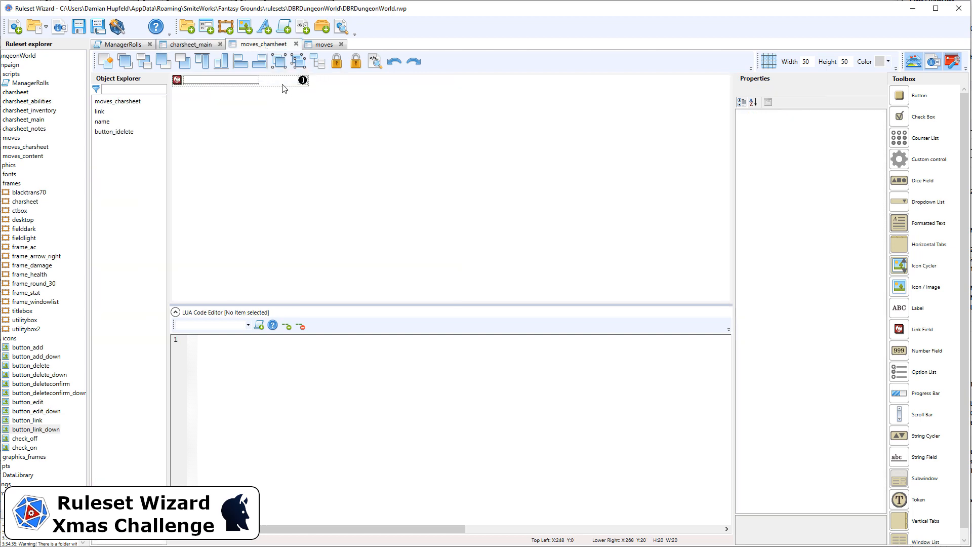
click(283, 89)
click(836, 364)
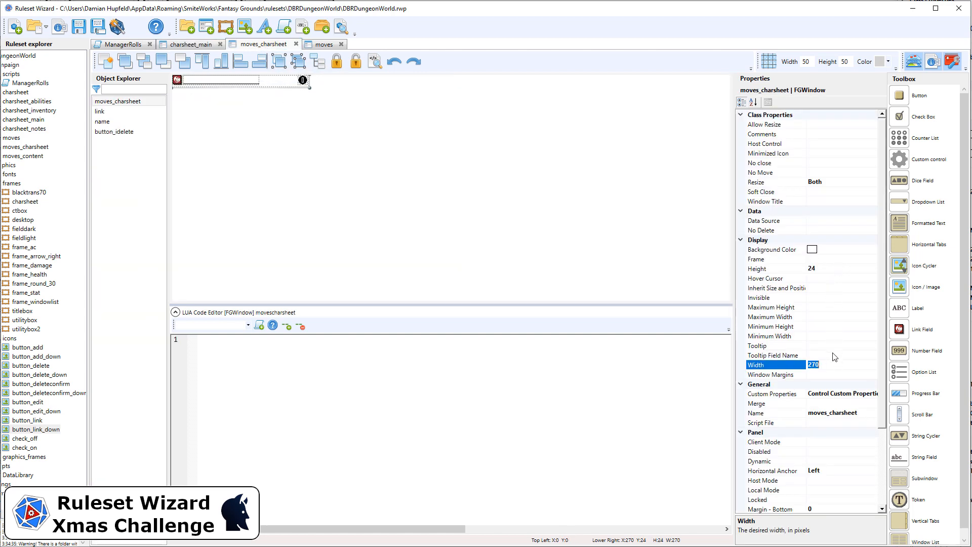
text(280)
Step: Shift the button_idelete control to X position 258 and set its horizontal anchor to Right
drag(333, 117, 289, 74)
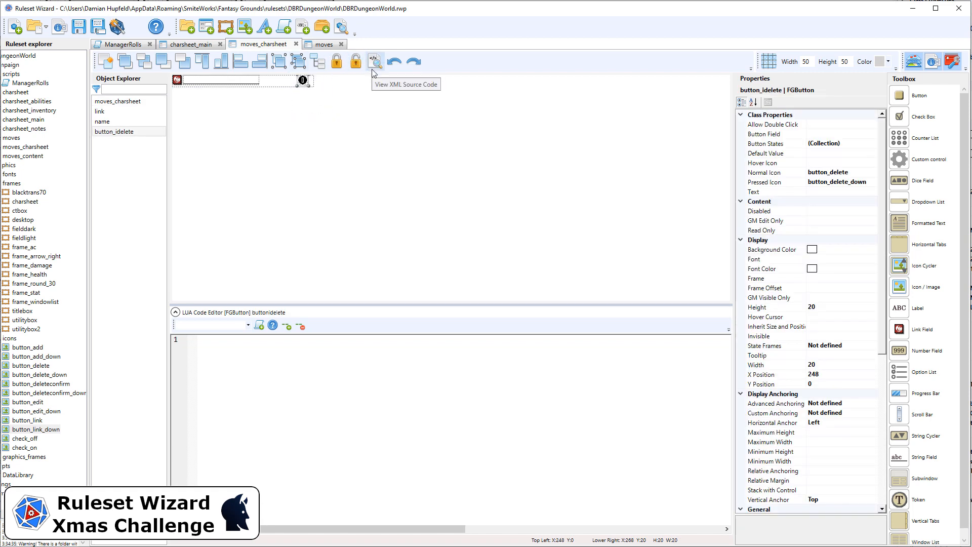
key(Right)
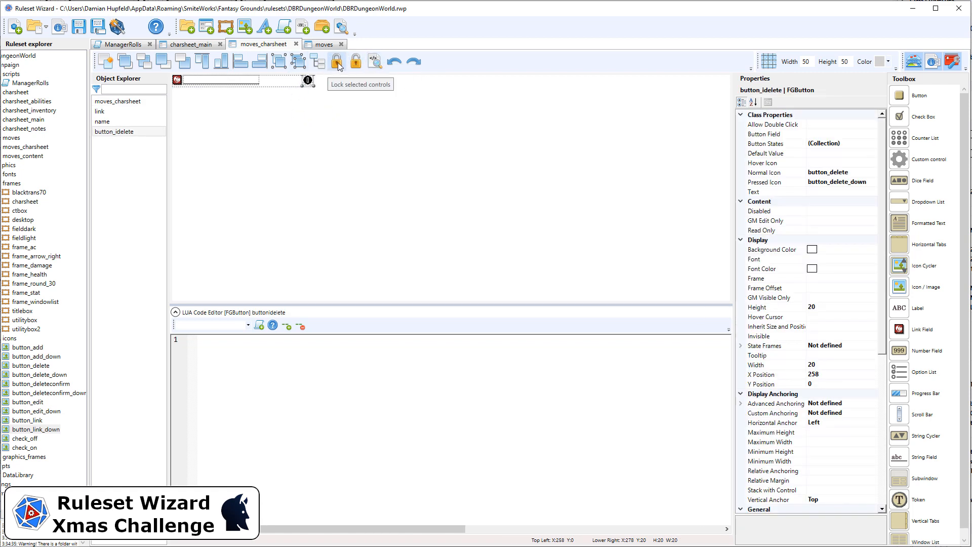
click(844, 423)
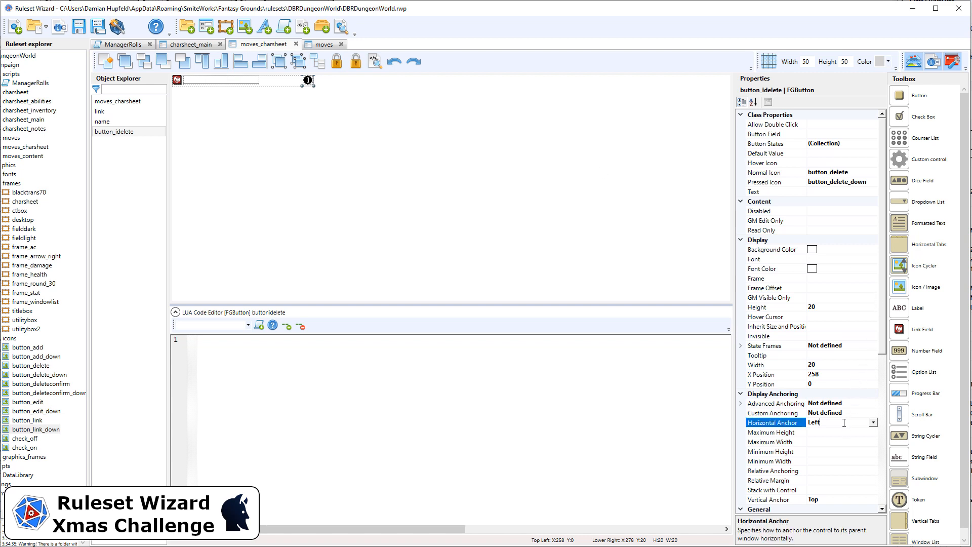
double_click(844, 423)
Step: Set the Invisible property of button_idelete to True
click(827, 337)
double_click(825, 335)
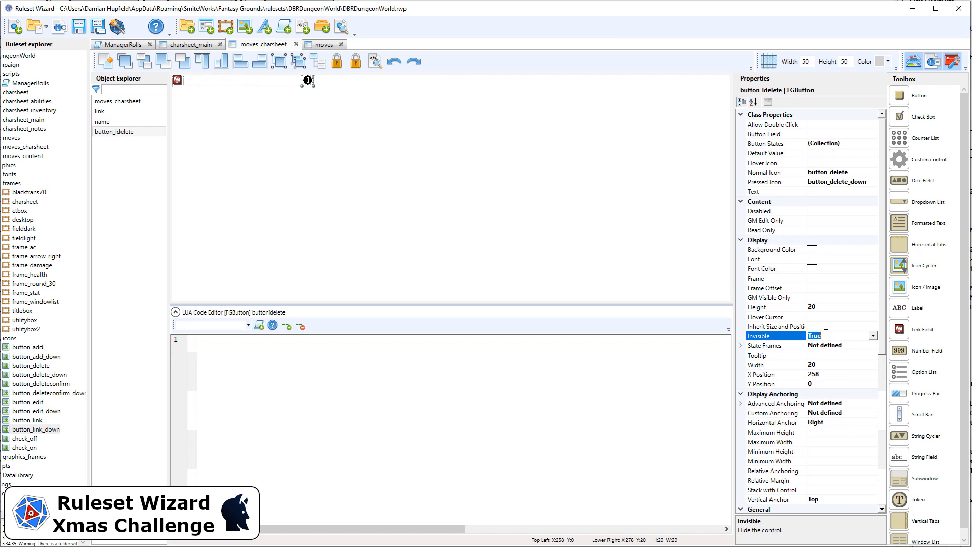
click(299, 114)
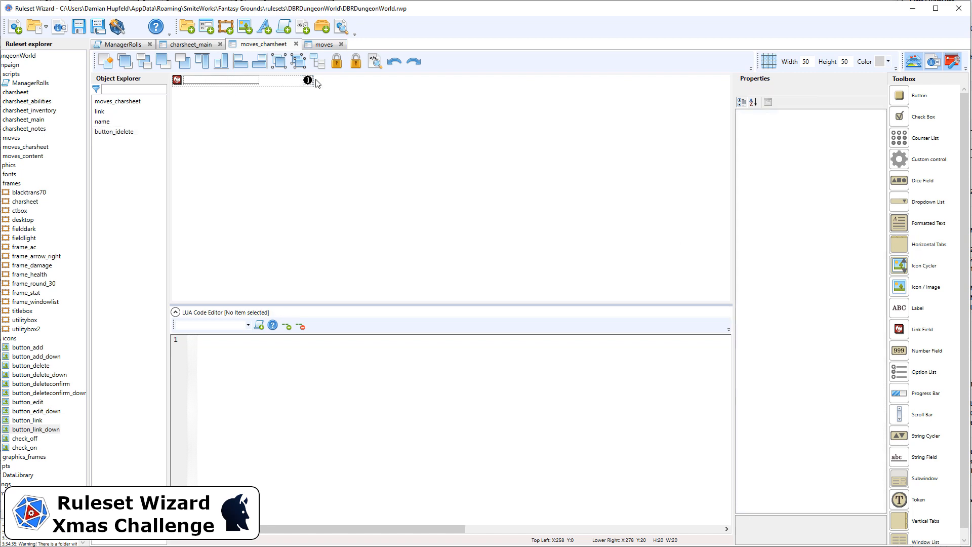
Step: Generate the ruleset and try the Basic Moves add button on the character sheet in Fantasy Grounds, checking the console for script errors
click(118, 27)
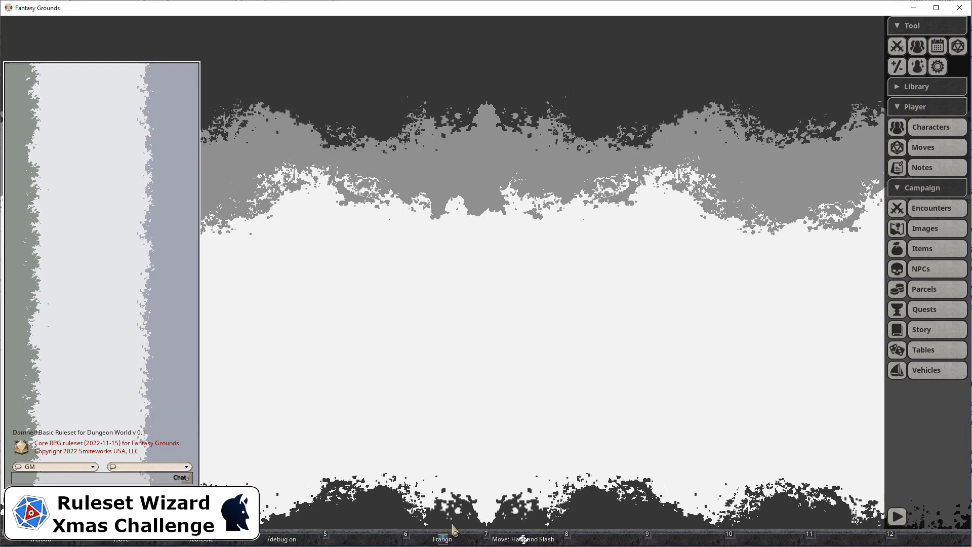
click(439, 539)
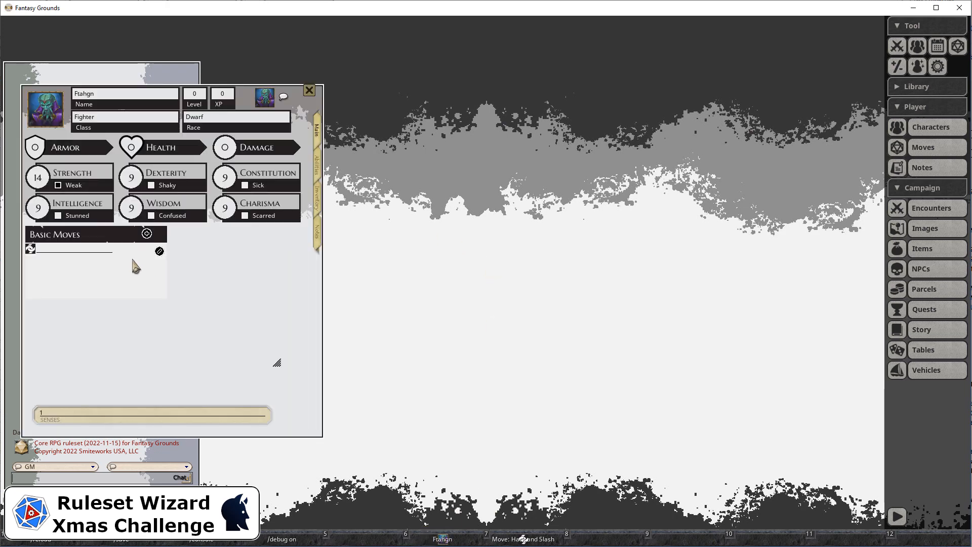
click(146, 234)
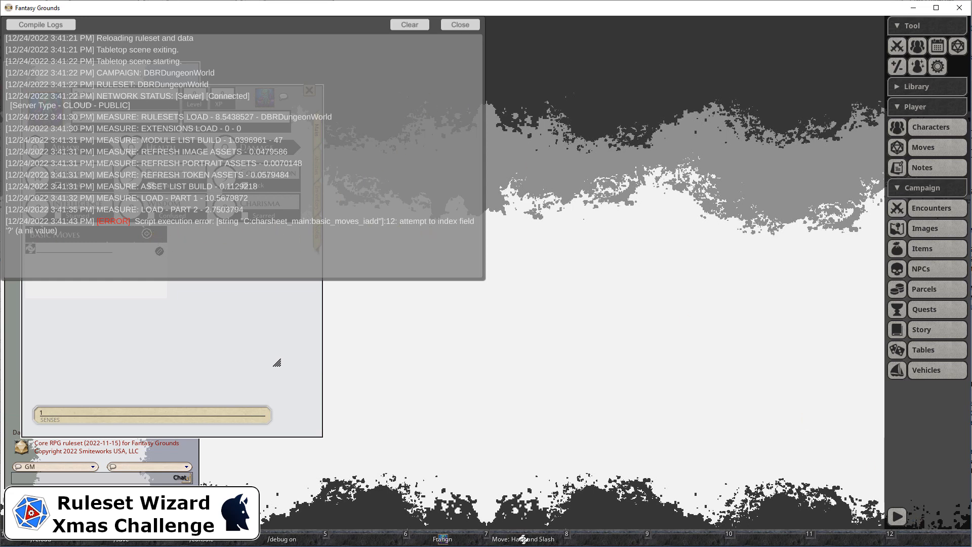
Step: Back in Ruleset Wizard, rename the Basic Moves edit button as moves_basic_iedit and set its target property value to moves_basic
key(alt+Tab)
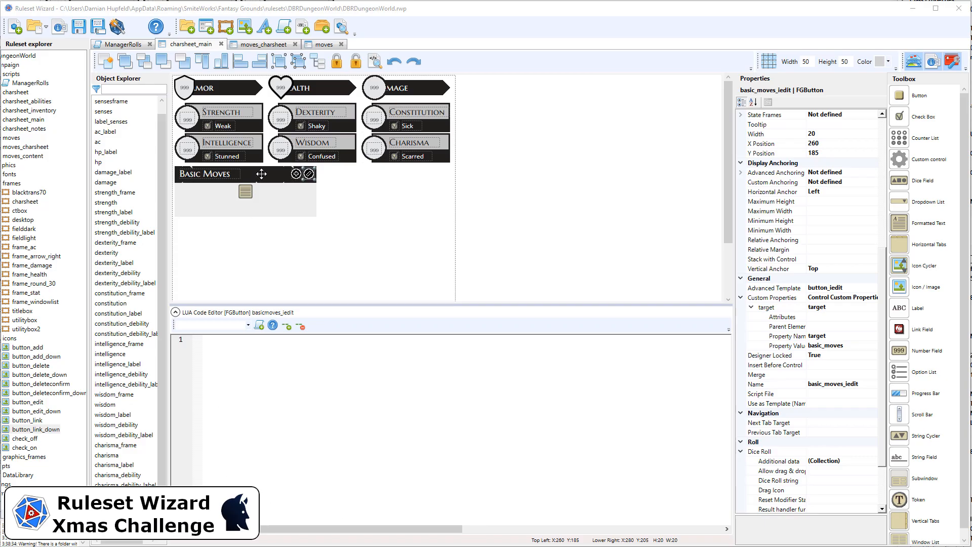
click(831, 385)
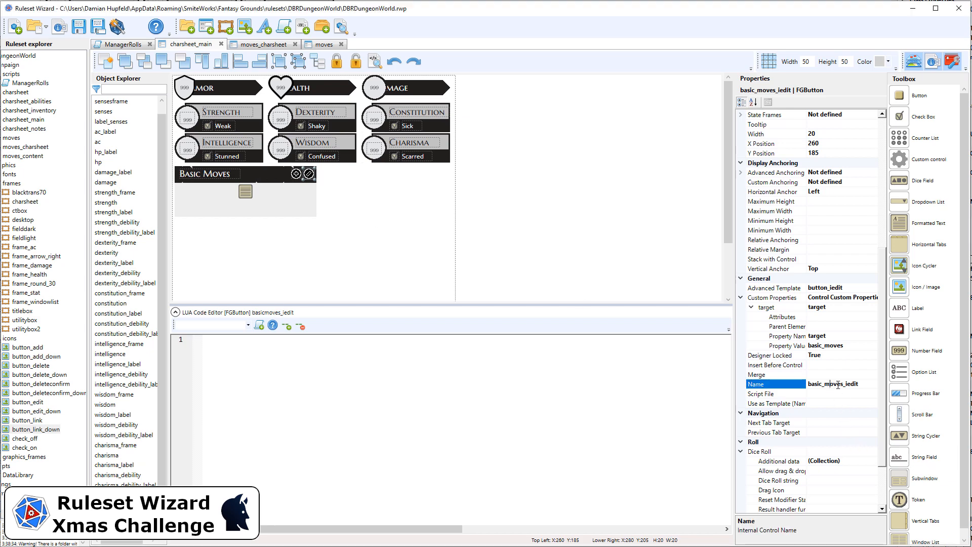
drag(844, 383, 827, 381)
key(BackSpace)
text(moves_)
drag(843, 384, 803, 383)
key(ctrl+c)
click(829, 348)
drag(846, 347, 800, 346)
key(ctrl+v)
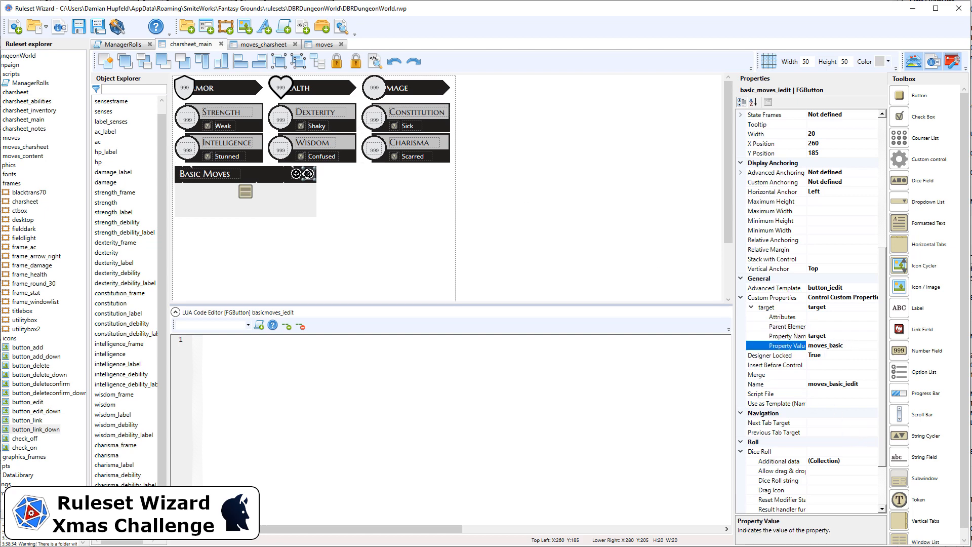
Step: Set the Basic Moves add button's target property value to moves_basic and rename the button as moves_basic_iadd
click(296, 174)
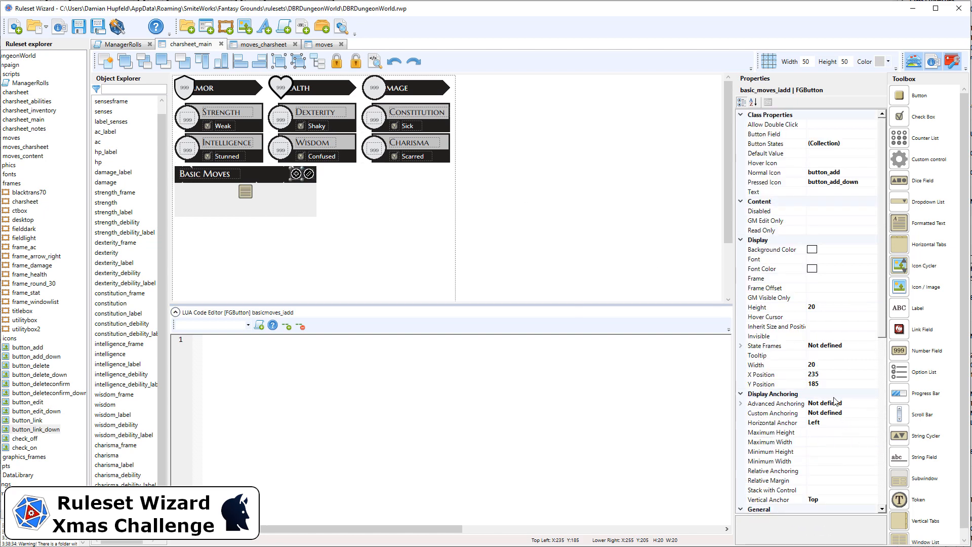
scroll(843, 451, down, 3)
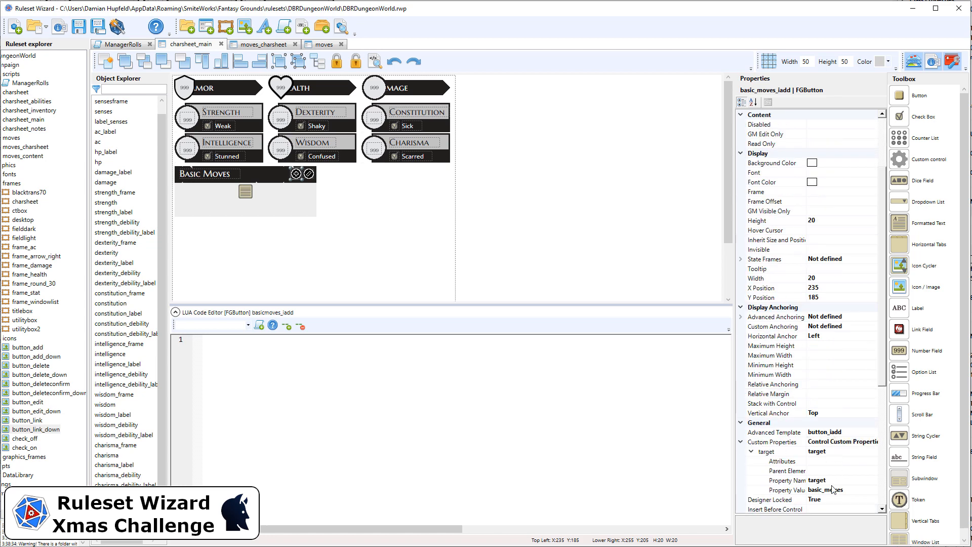
click(849, 490)
drag(849, 490, 807, 471)
key(ctrl+v)
scroll(859, 471, down, 2)
click(833, 472)
key(ctrl+v)
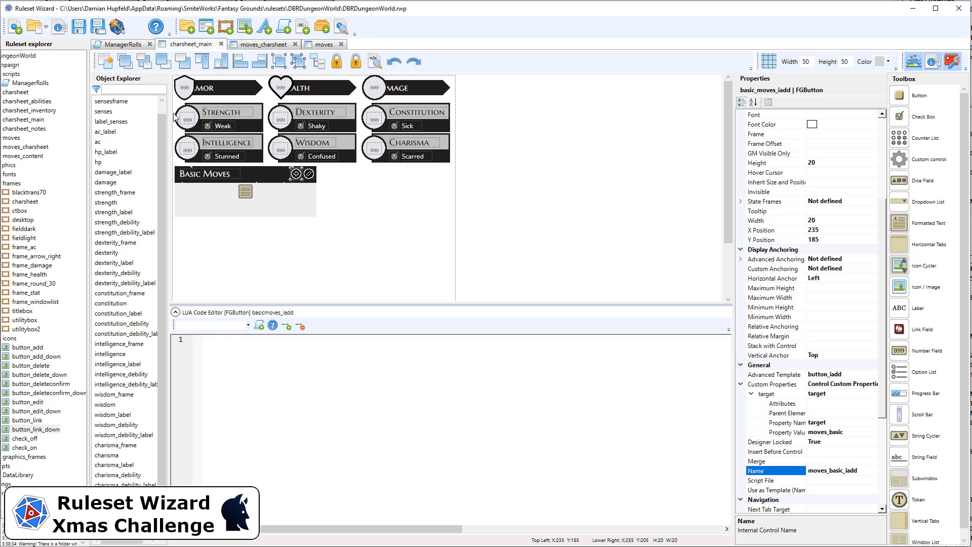
Step: Give the Basic Moves header label a name beginning with moves_basic
click(208, 173)
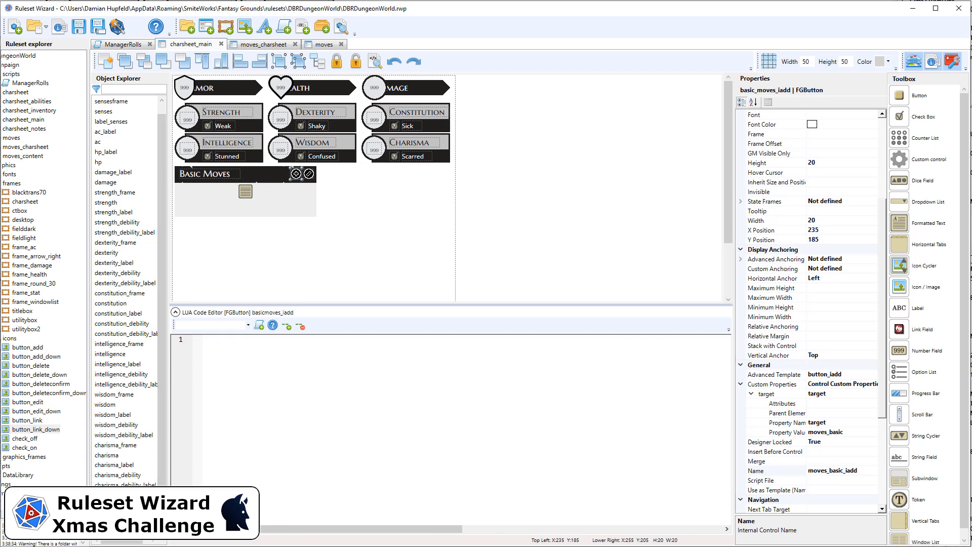
click(856, 471)
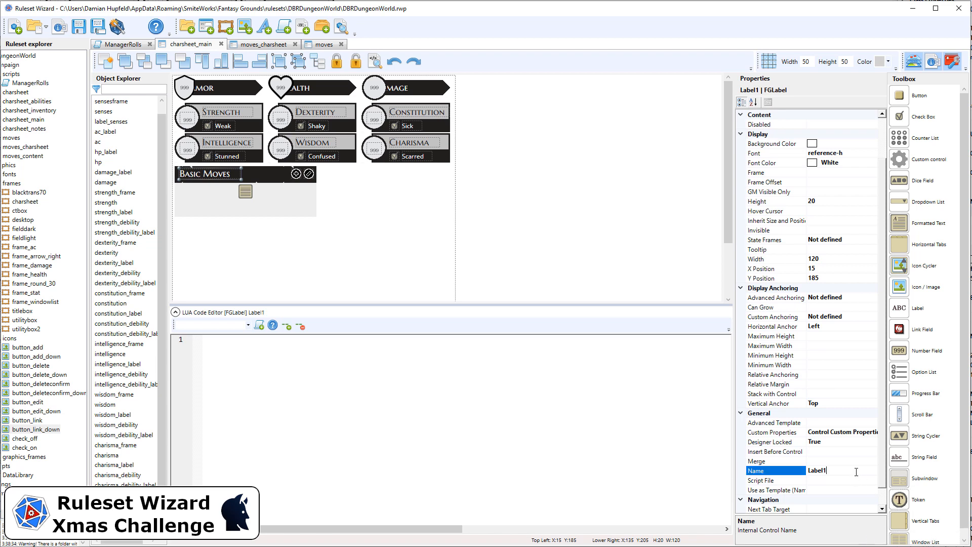
text(moves_basic_l)
click(258, 273)
Step: Regenerate the ruleset, test the Basic Moves add button again in Fantasy Grounds, and clear and close the console log
click(116, 28)
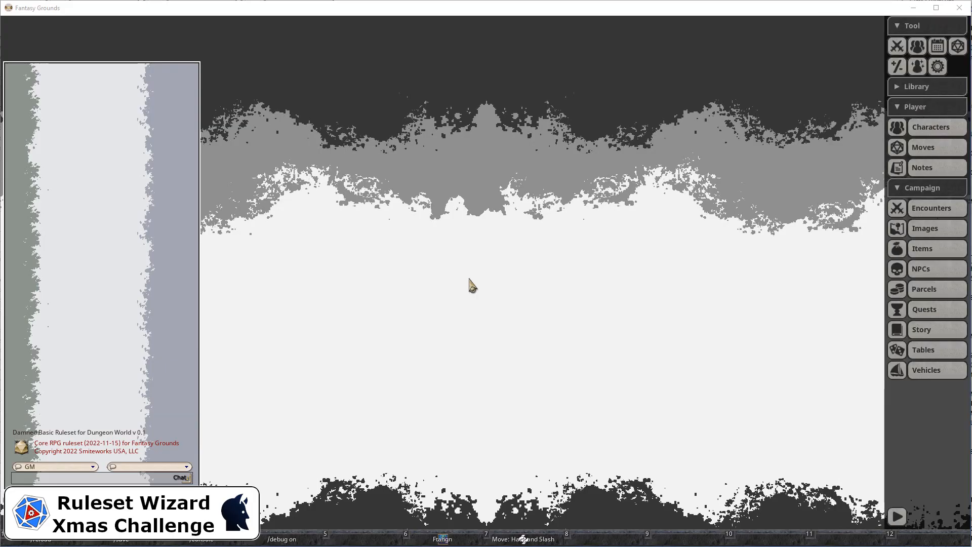
click(445, 539)
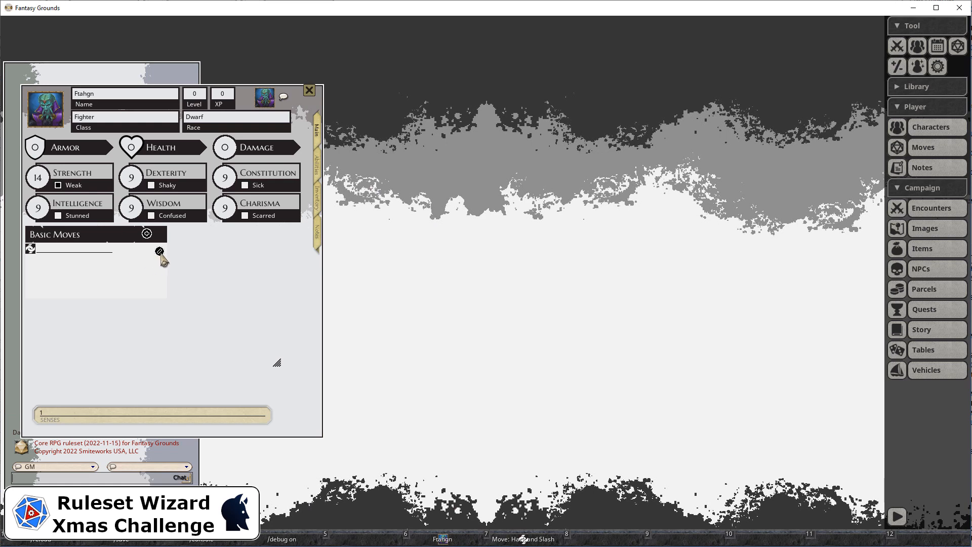
click(147, 234)
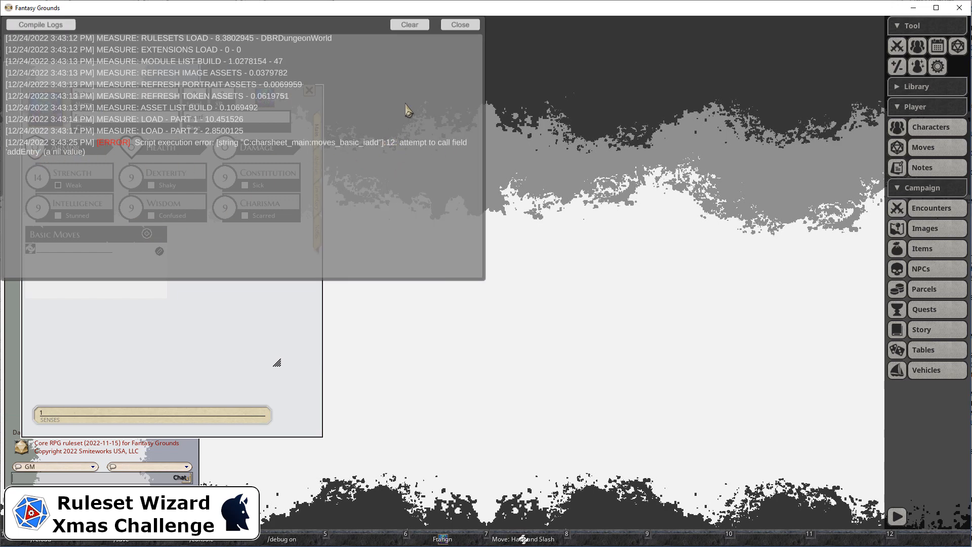
click(418, 29)
click(458, 25)
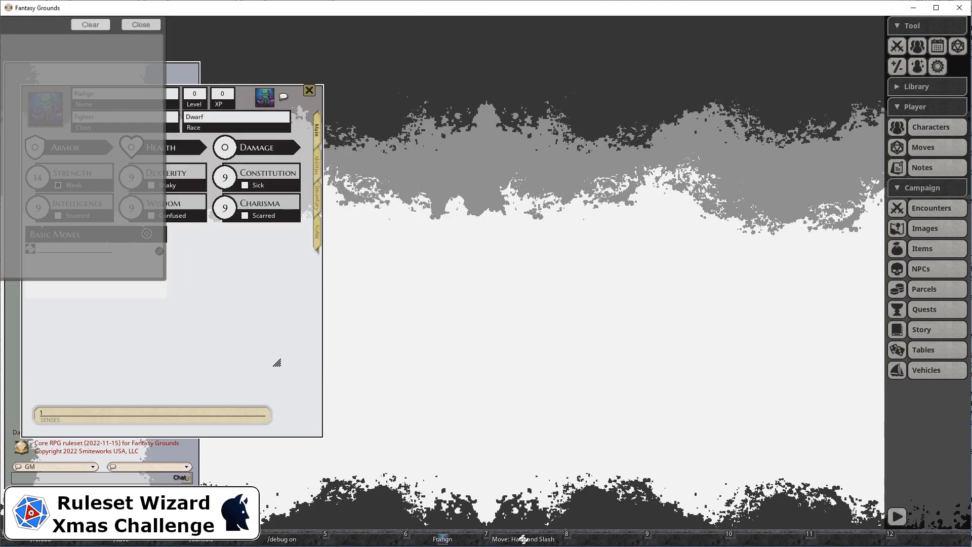
Step: Back in Ruleset Wizard, set the advanced template of the moves_basic window list to list_text
key(alt+Tab)
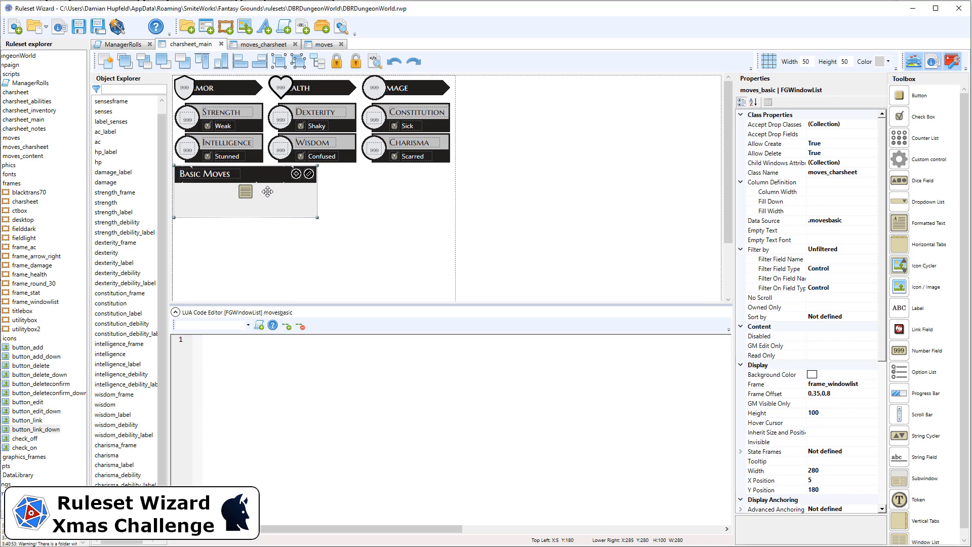
scroll(842, 435, down, 8)
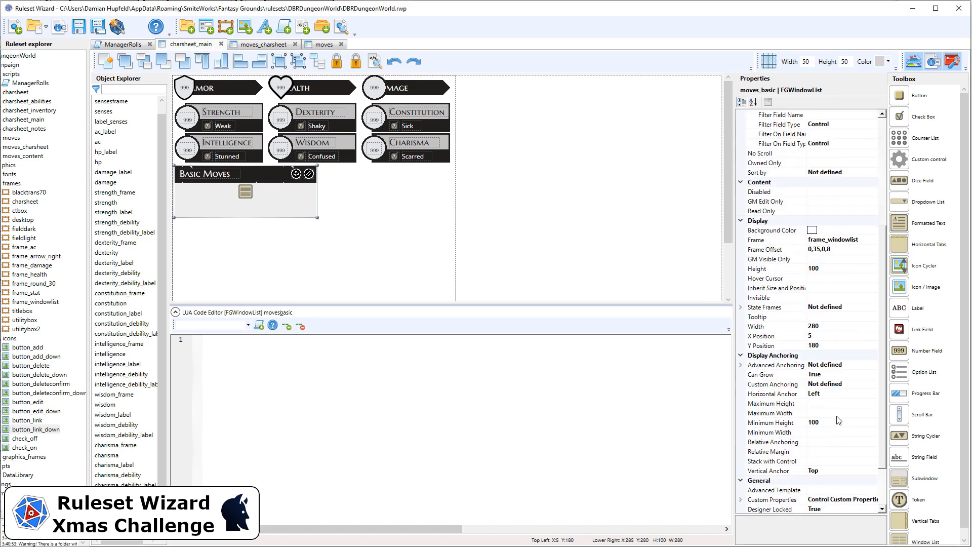
click(829, 402)
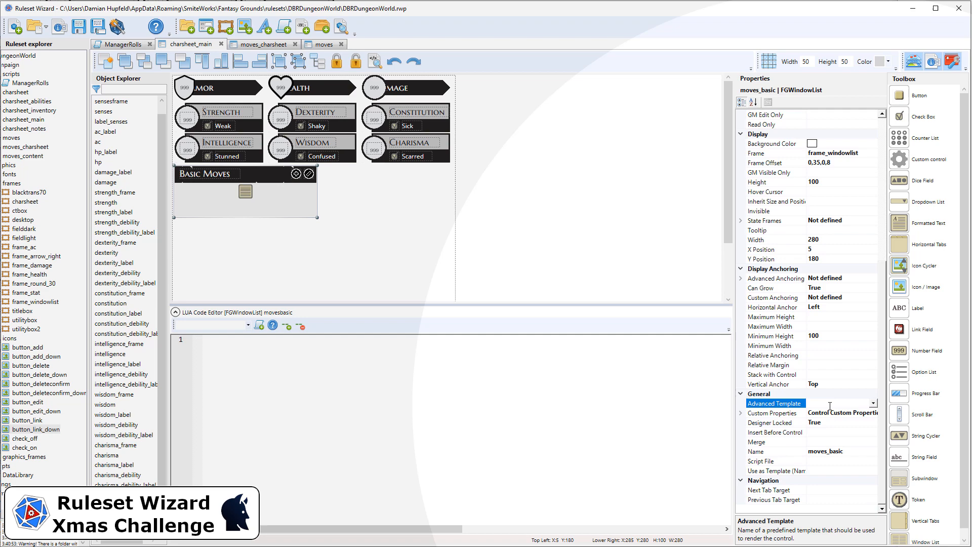
text(list_text)
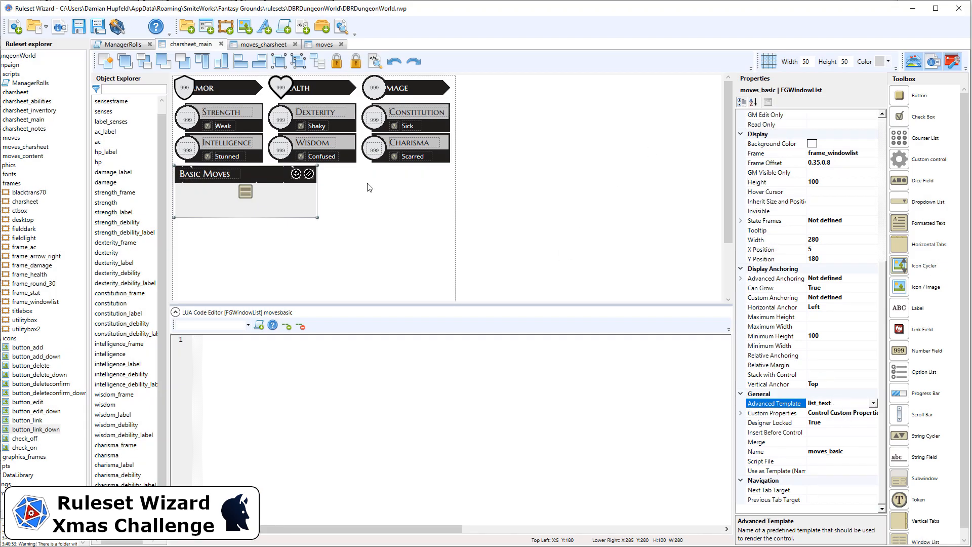
Step: Pick button_edit again as the normal icon of the Basic Moves edit button and regenerate the ruleset
click(308, 174)
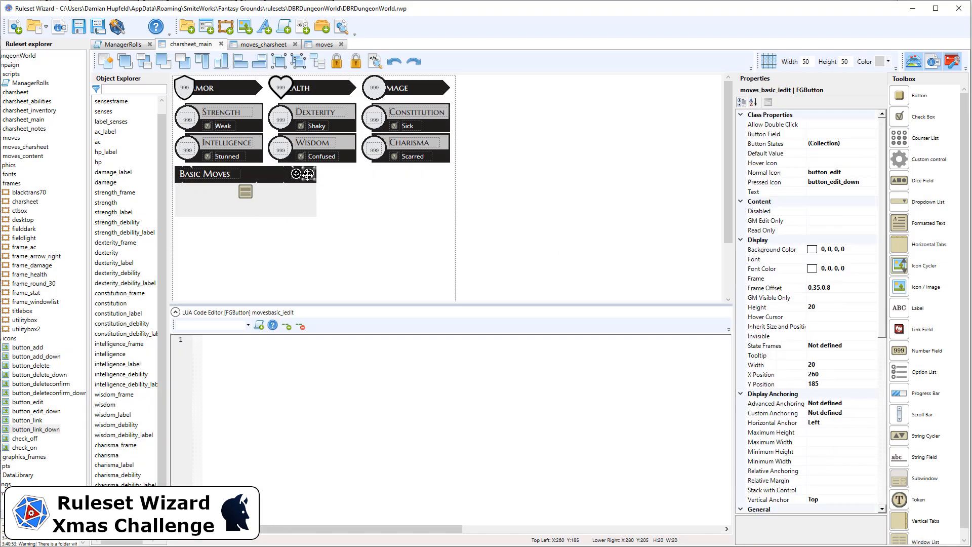
click(863, 175)
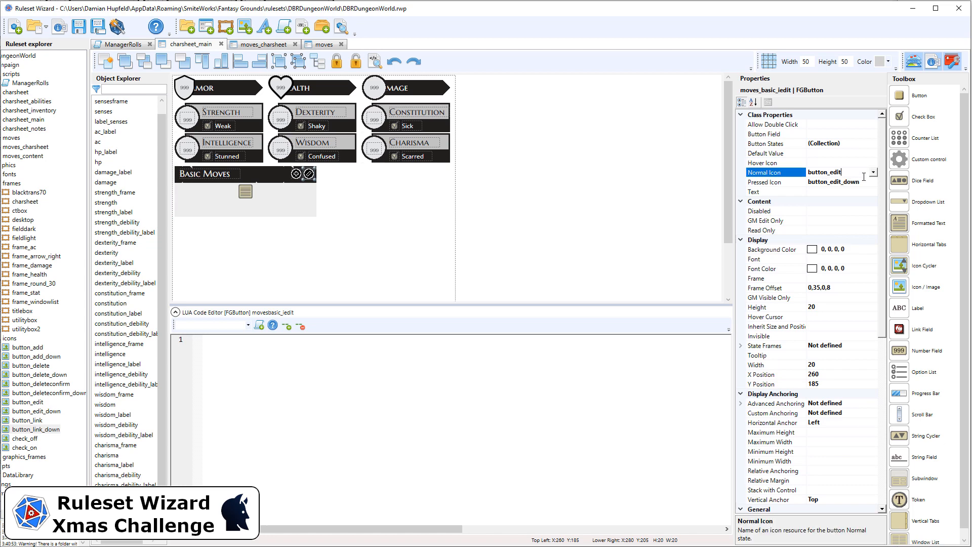
click(873, 173)
scroll(835, 238, down, 3)
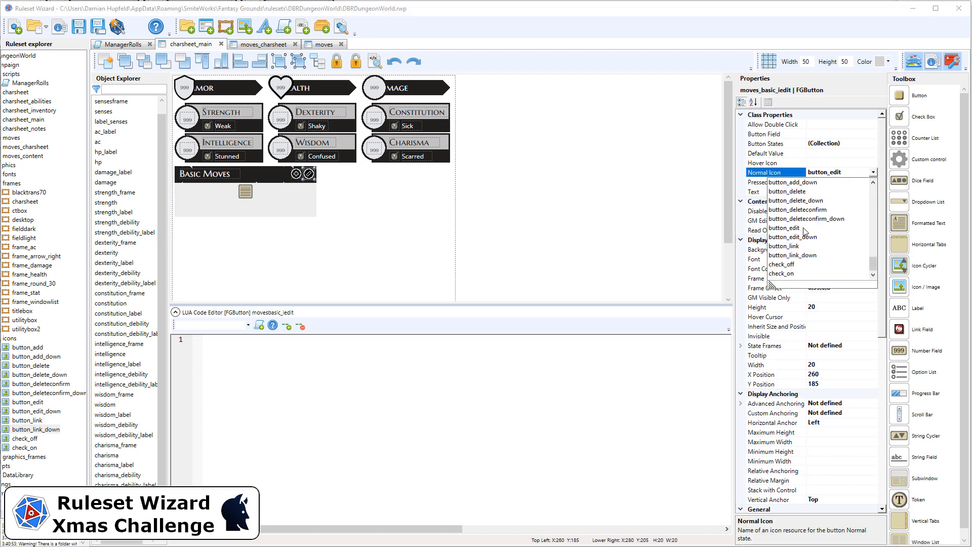
click(799, 228)
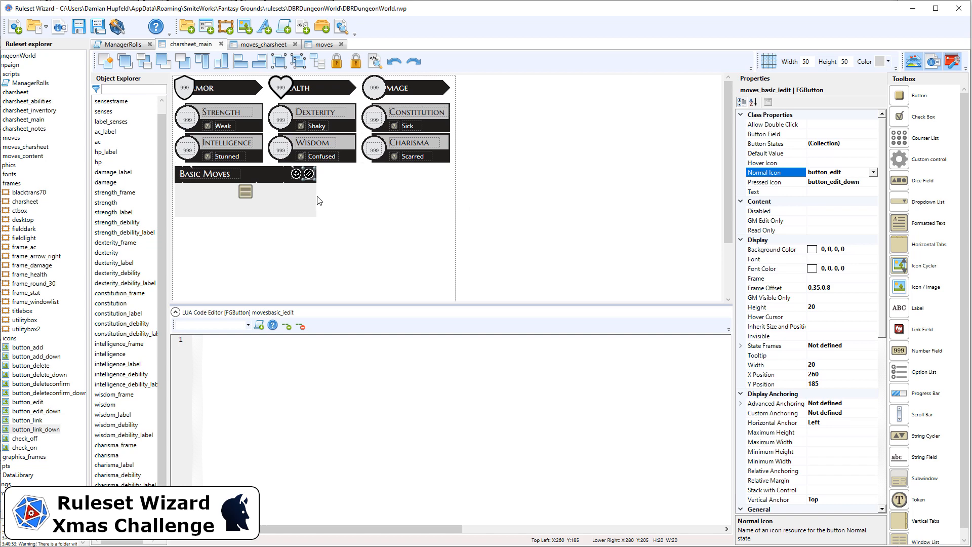
click(116, 28)
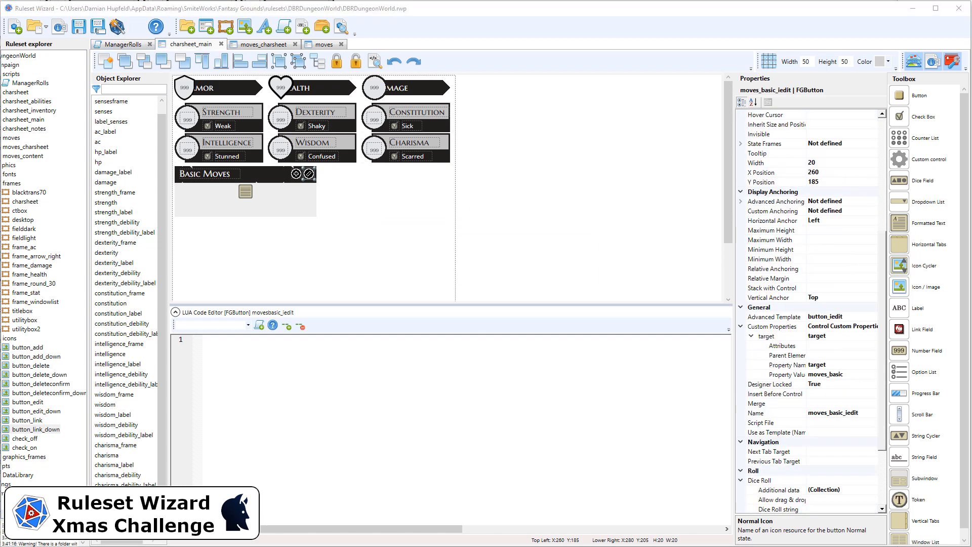
Step: Rename the delete button of the moves_charsheet row as idelete
click(257, 46)
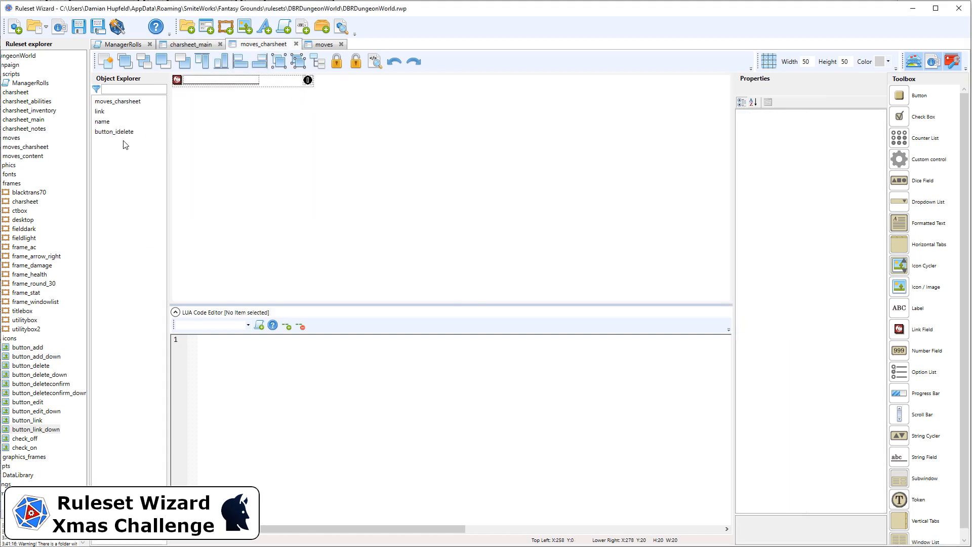
click(122, 133)
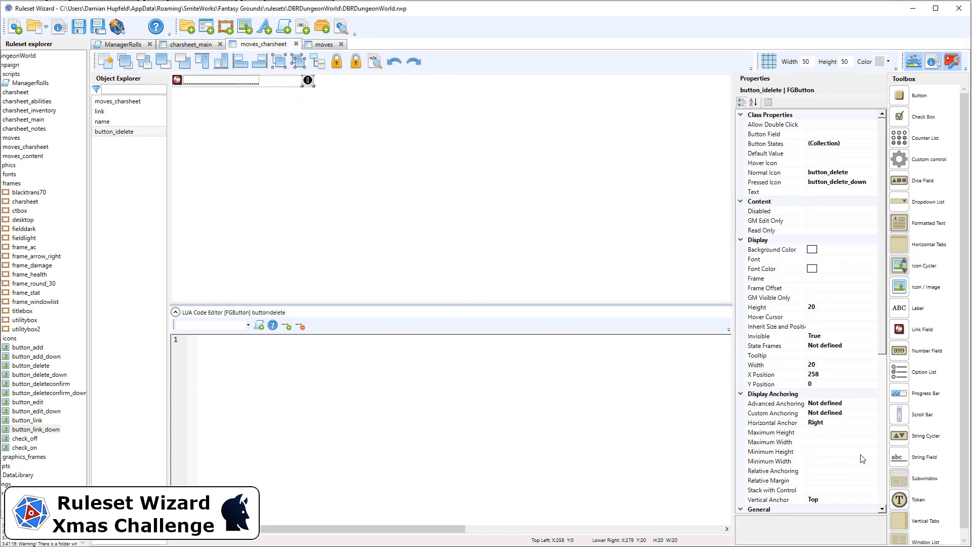
scroll(862, 458, down, 7)
click(824, 365)
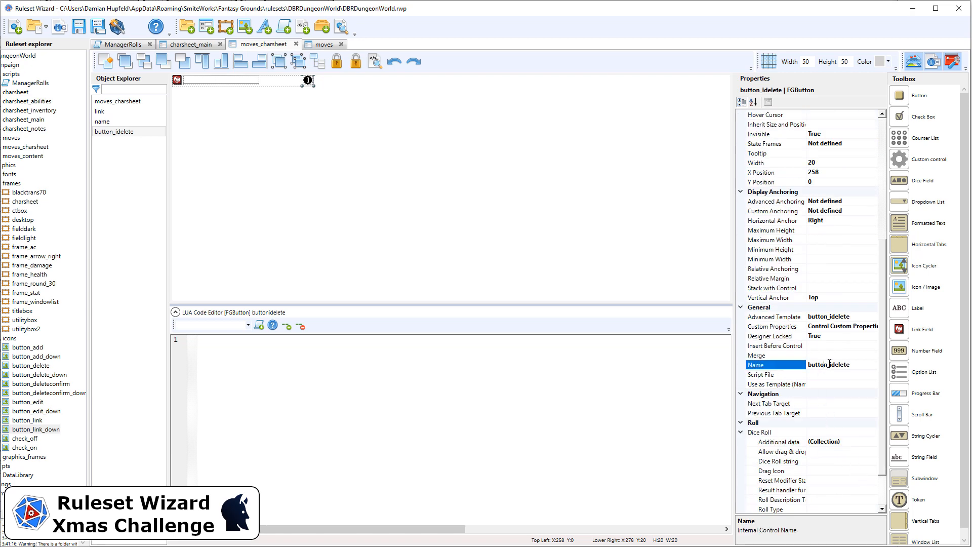
drag(827, 366, 727, 365)
key(Delete)
key(Delete)
key(Return)
Step: Test the Basic Moves edit button on the character sheet in Fantasy Grounds, and return to charsheet_main in Ruleset Wizard
click(199, 46)
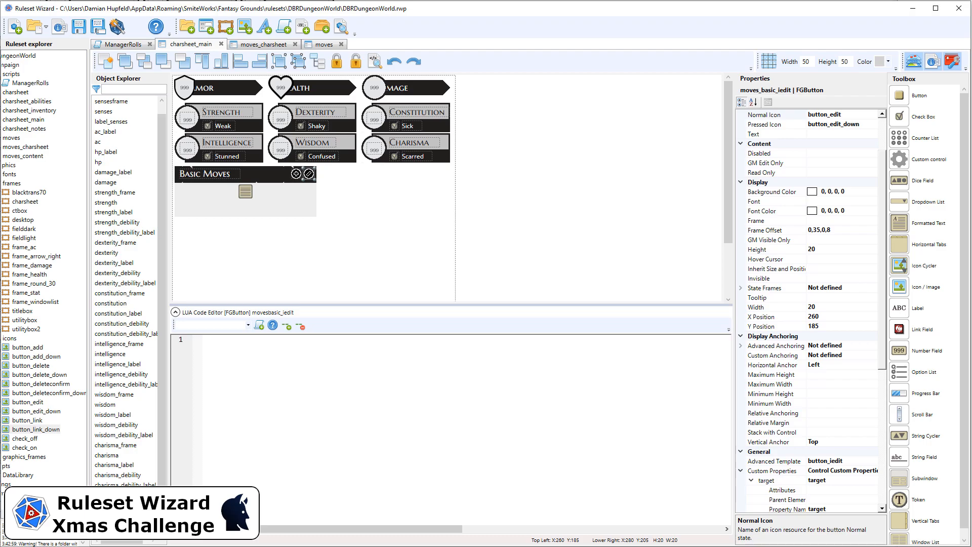
key(alt+Tab)
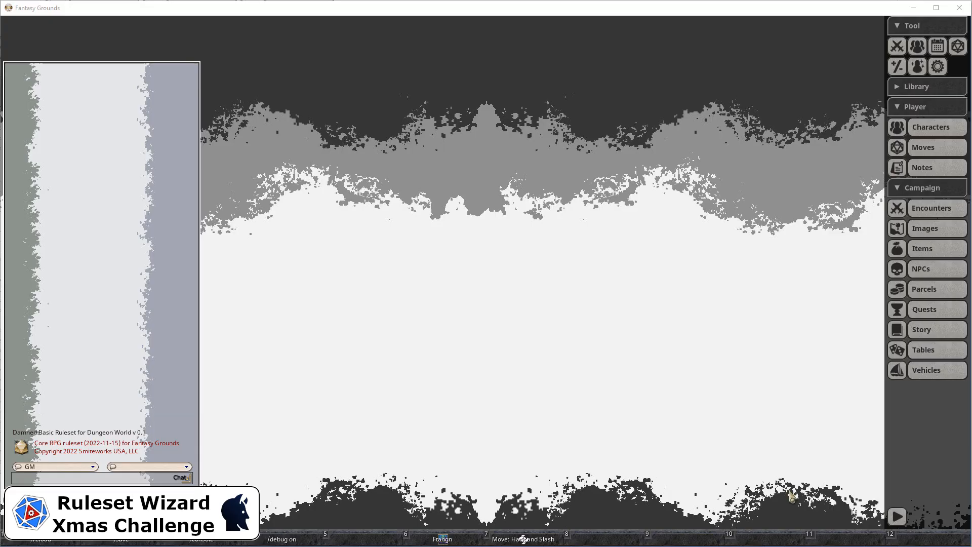
click(453, 538)
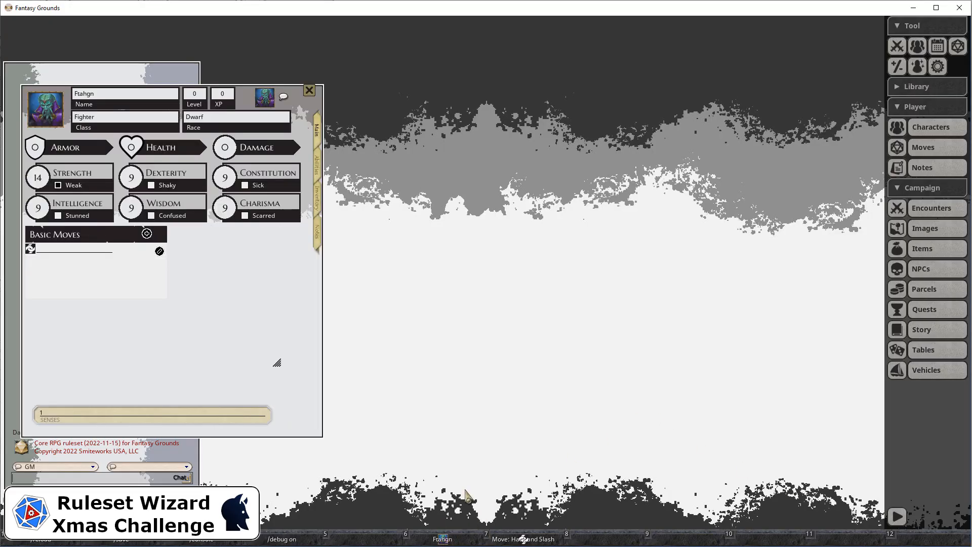
click(160, 237)
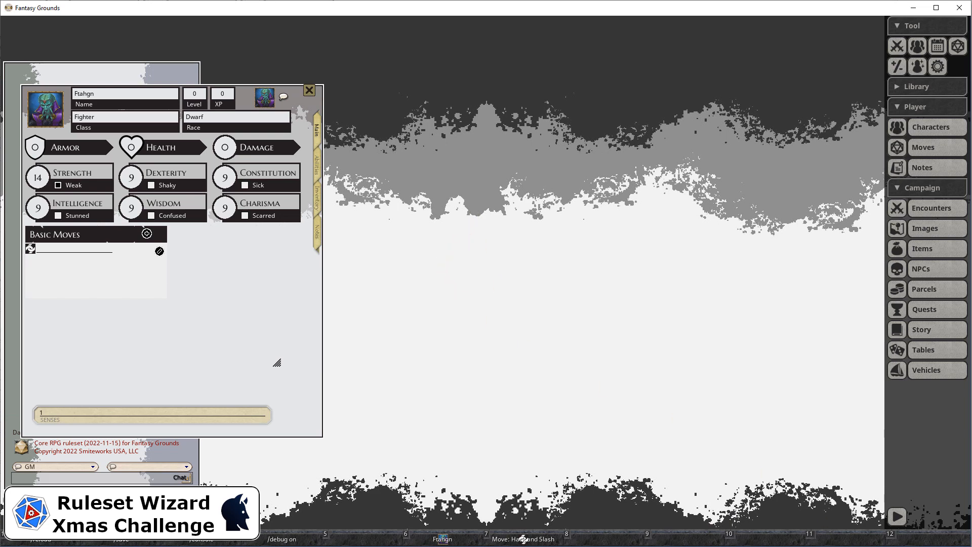
key(alt+Tab)
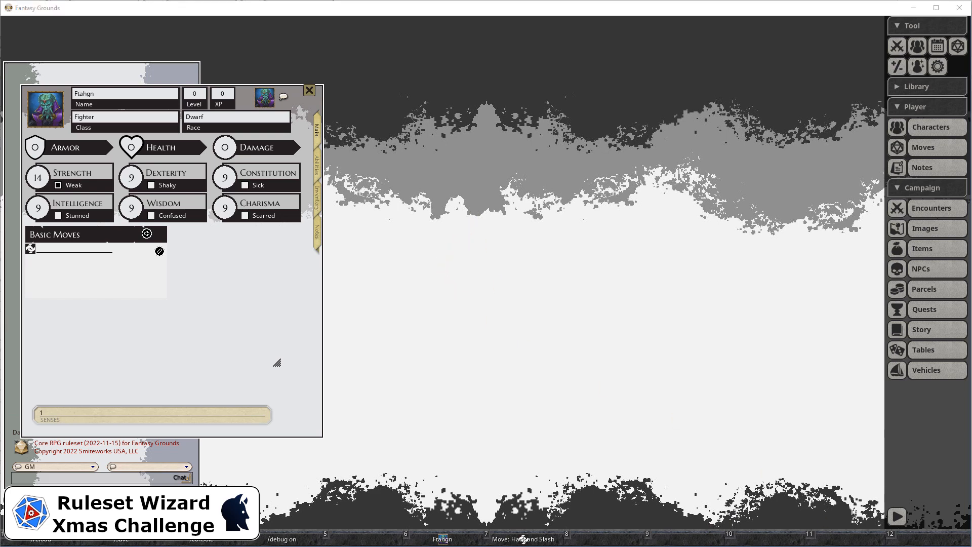
key(alt+Tab)
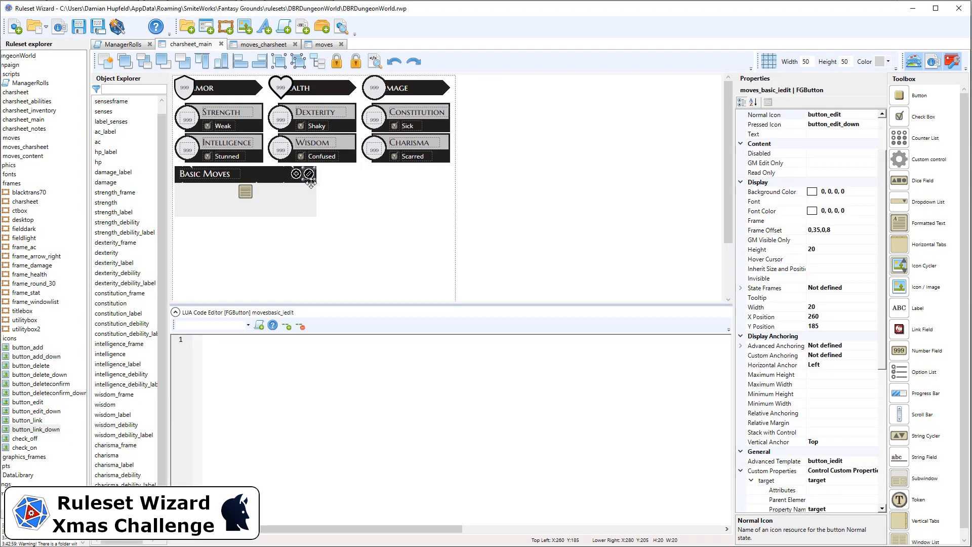
Step: Stack the Basic Moves edit button with the moves_basic control and compare its properties with those of the add button
click(832, 433)
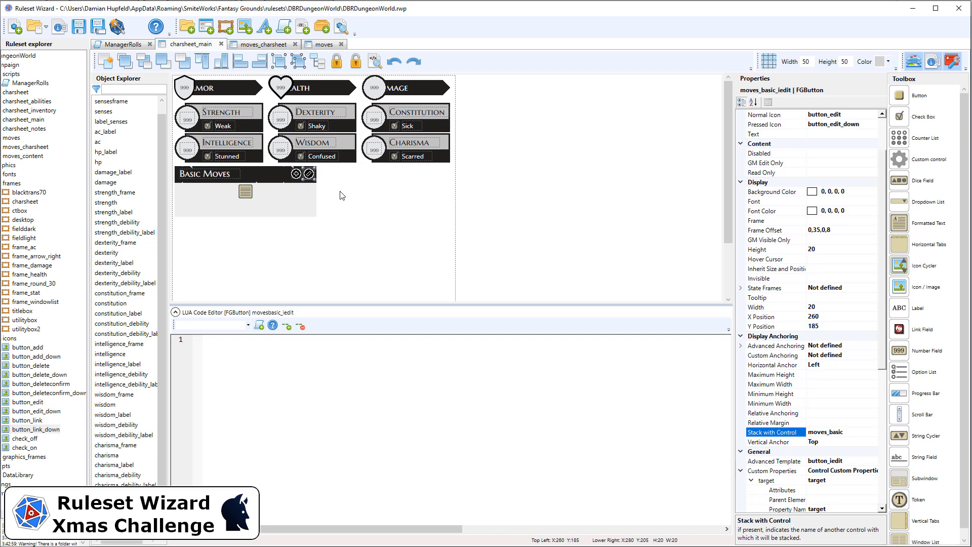
click(320, 190)
click(296, 174)
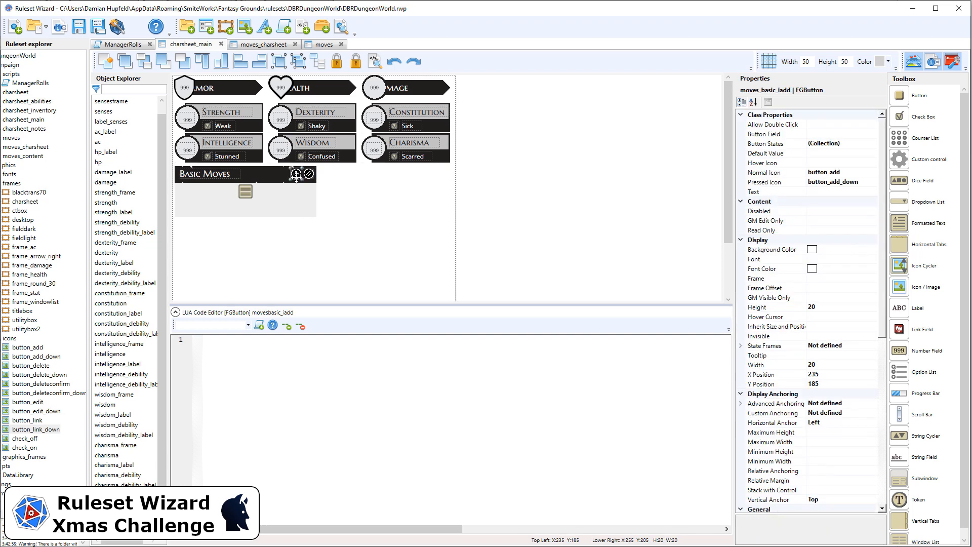
click(309, 175)
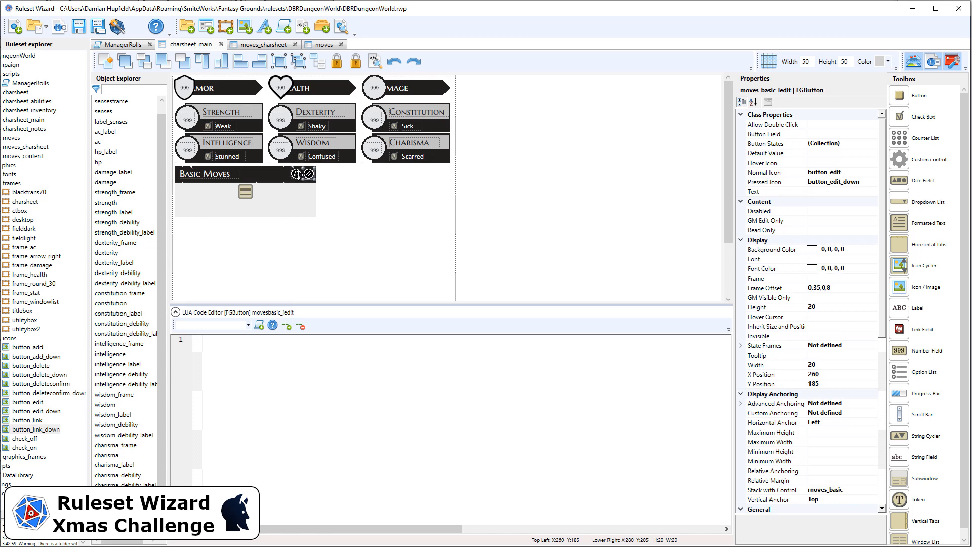
click(297, 174)
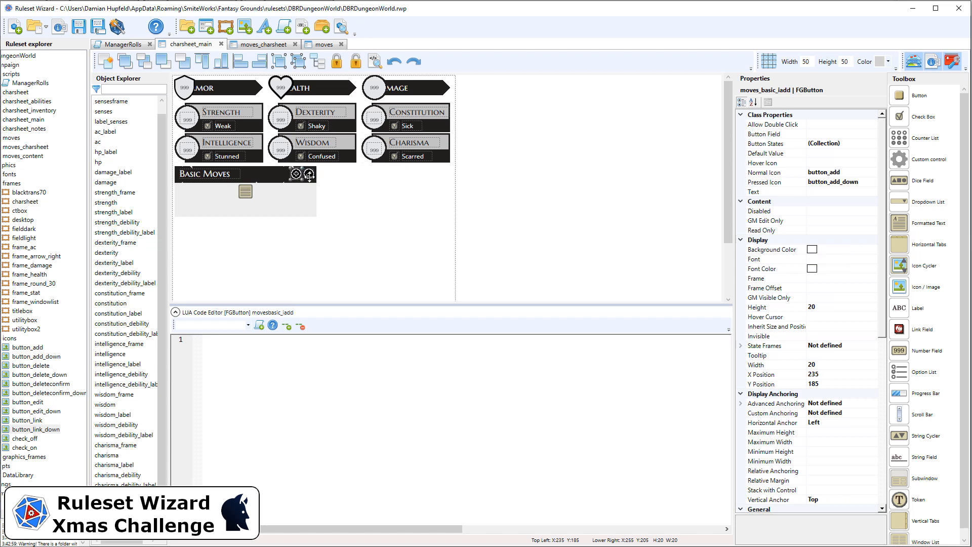
click(308, 174)
click(297, 174)
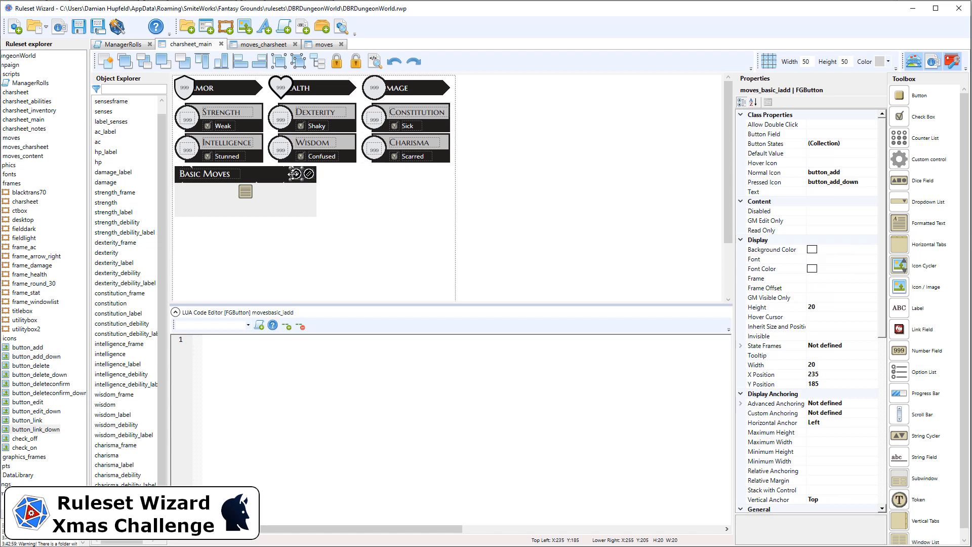
click(309, 174)
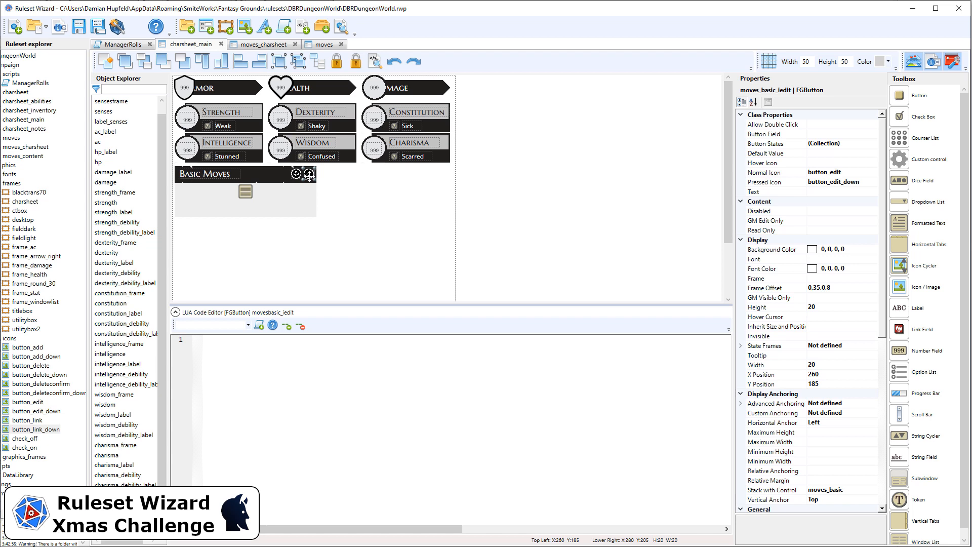
Step: Clear the frame offset of the Basic Moves edit button
click(818, 289)
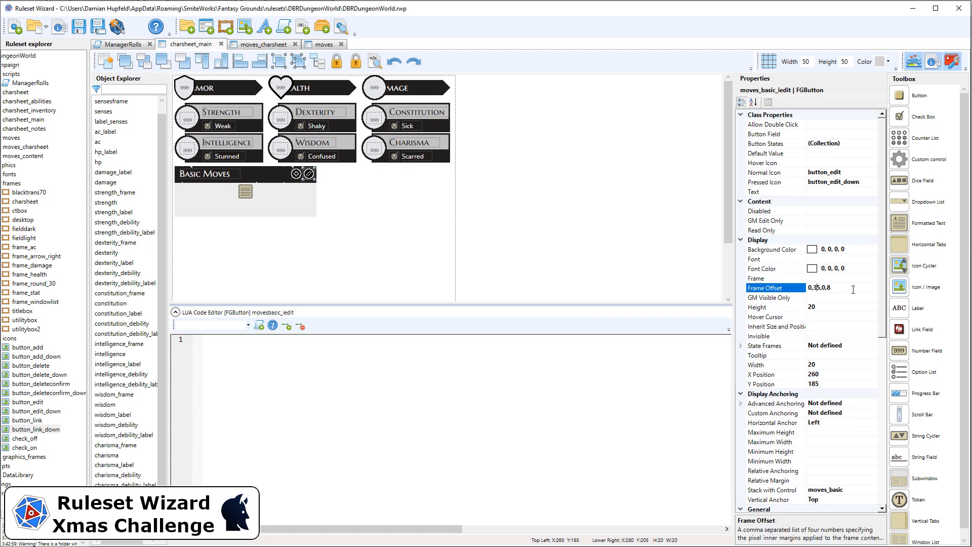
key(BackSpace)
click(285, 206)
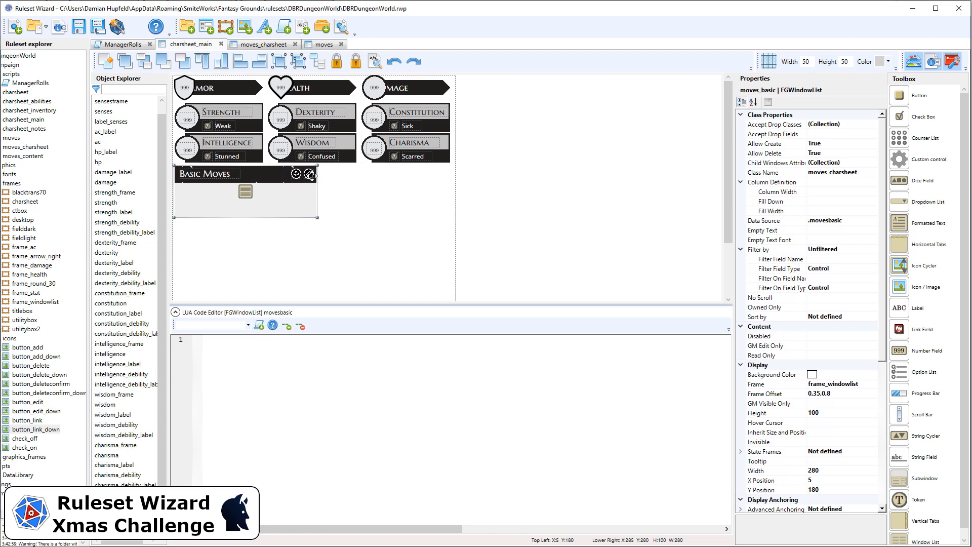
Step: Check the idelete button's properties in moves_charsheet, regenerate the ruleset, and test the Basic Moves edit button in Fantasy Grounds
click(262, 45)
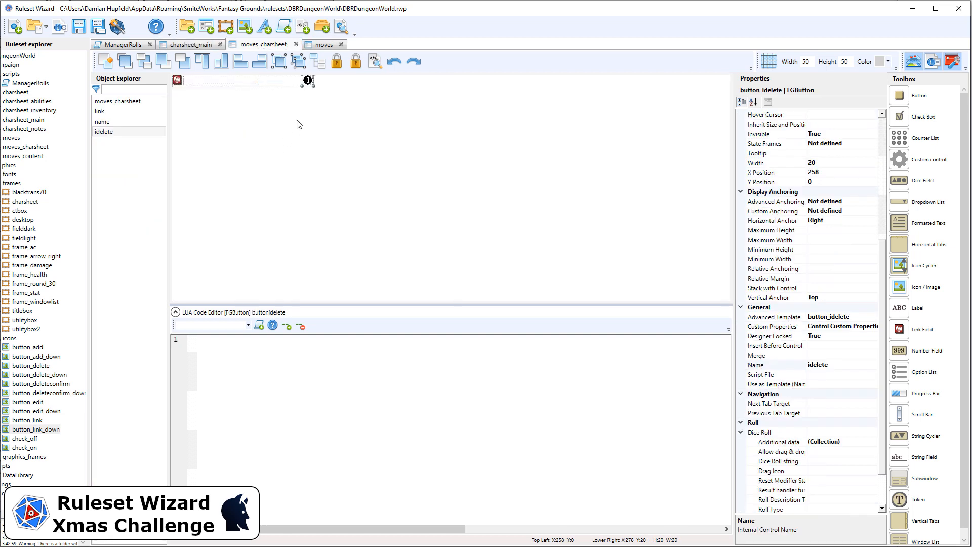
scroll(852, 387, down, 2)
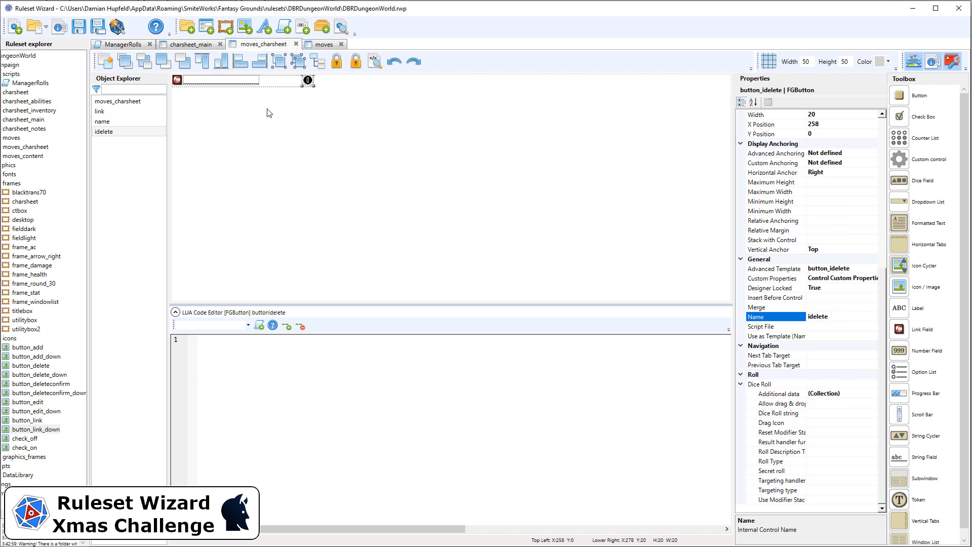
click(269, 113)
click(116, 27)
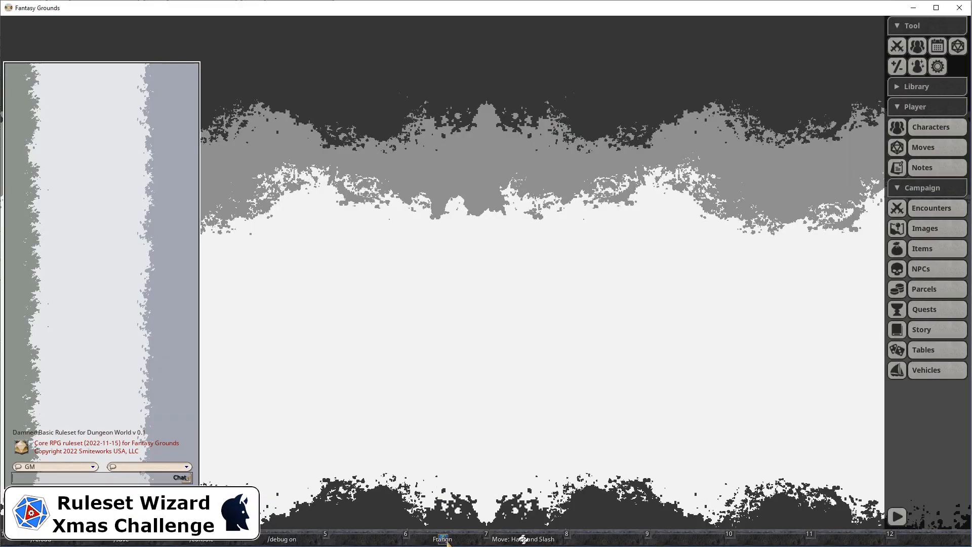
click(443, 539)
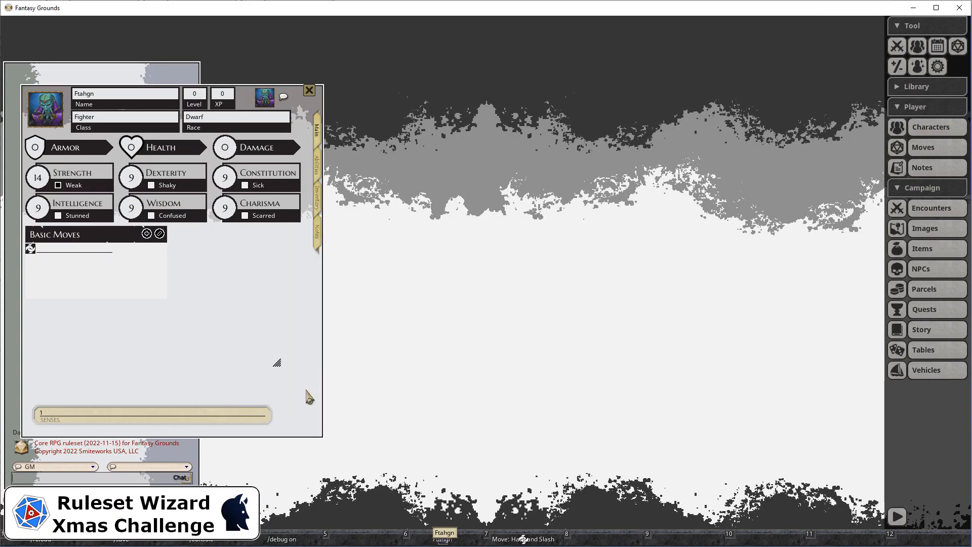
click(160, 234)
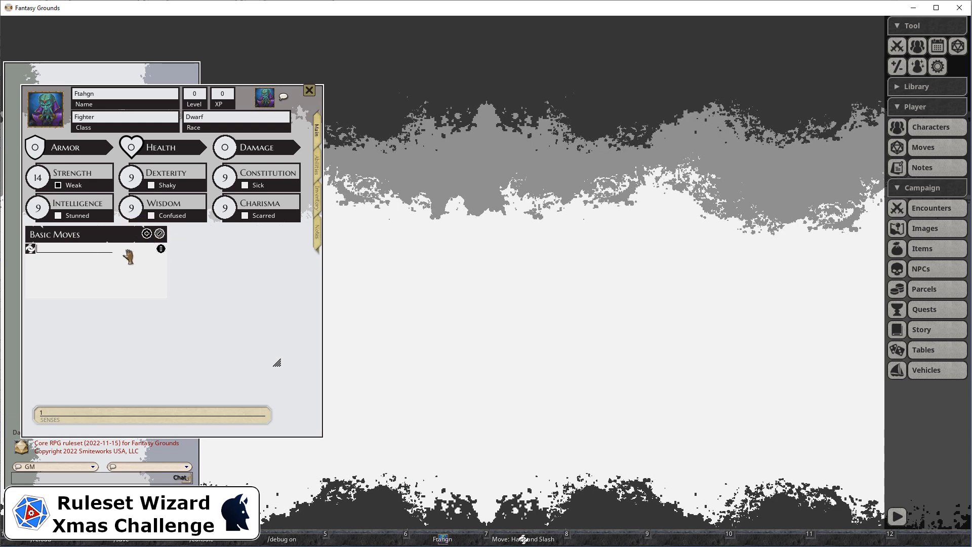
click(160, 234)
Step: Add the Hack and Slash move from the Moves list to the character's Basic Moves
click(904, 148)
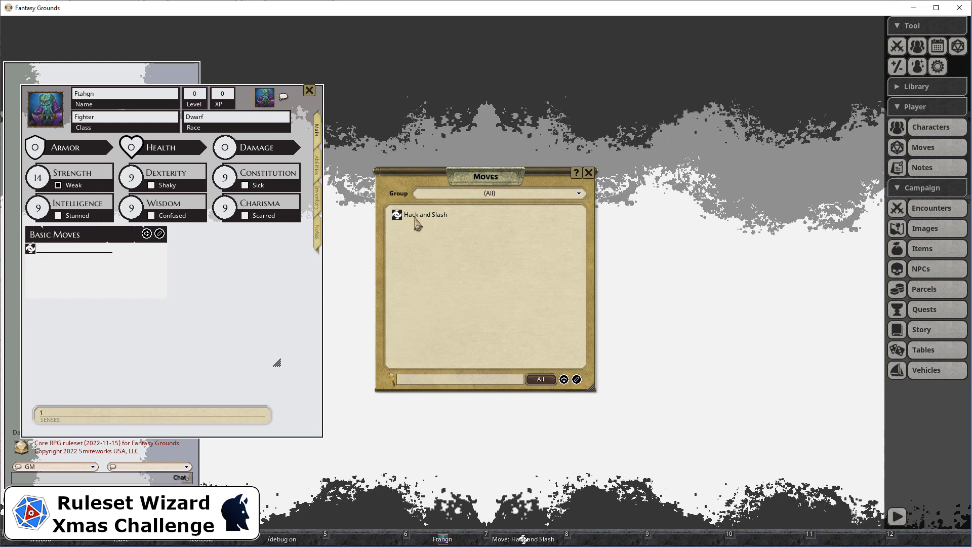
drag(417, 223, 96, 266)
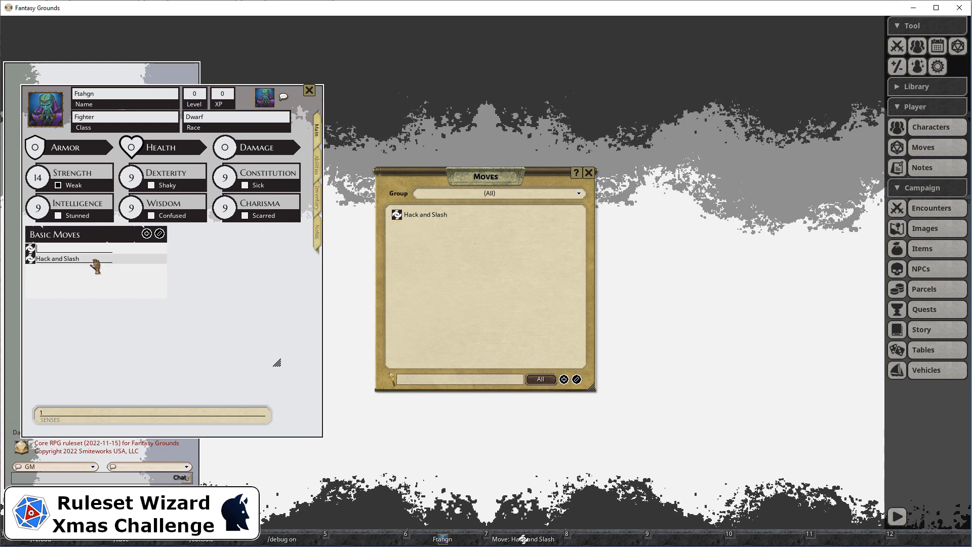